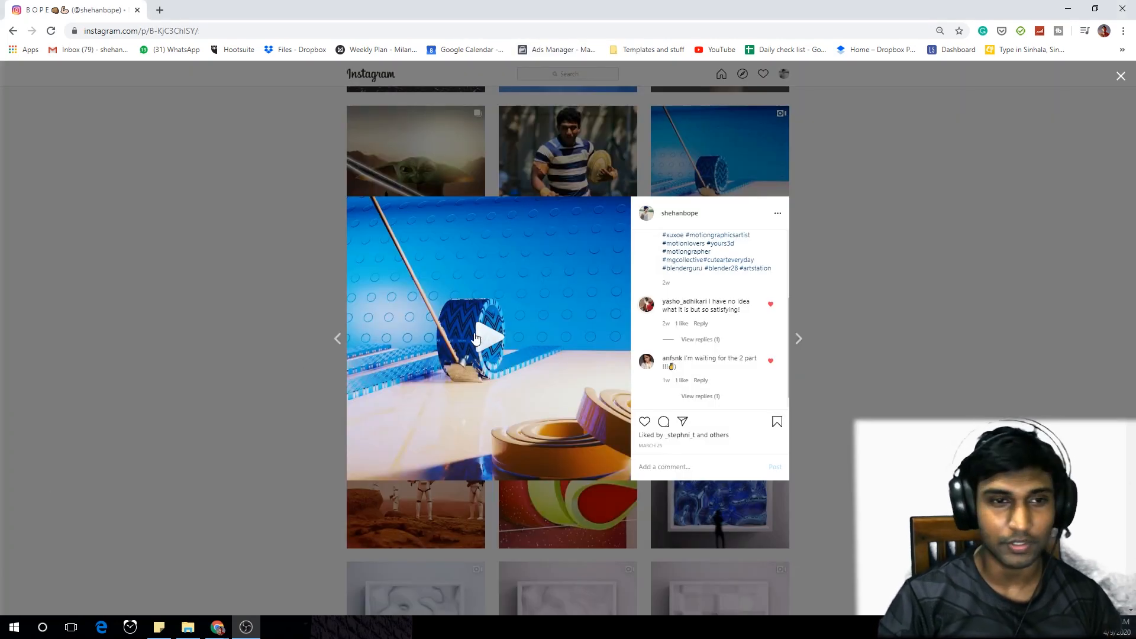
Play the tape-roll animation in the Instagram post as reference and switch to Blender
left_click(475, 337)
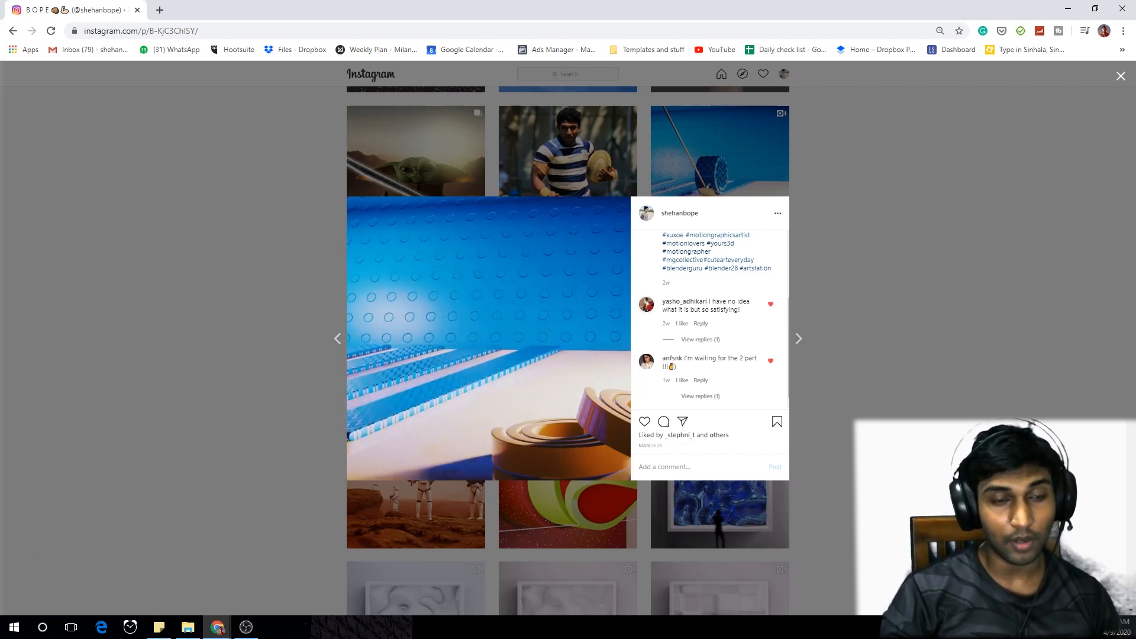
left_click(70, 564)
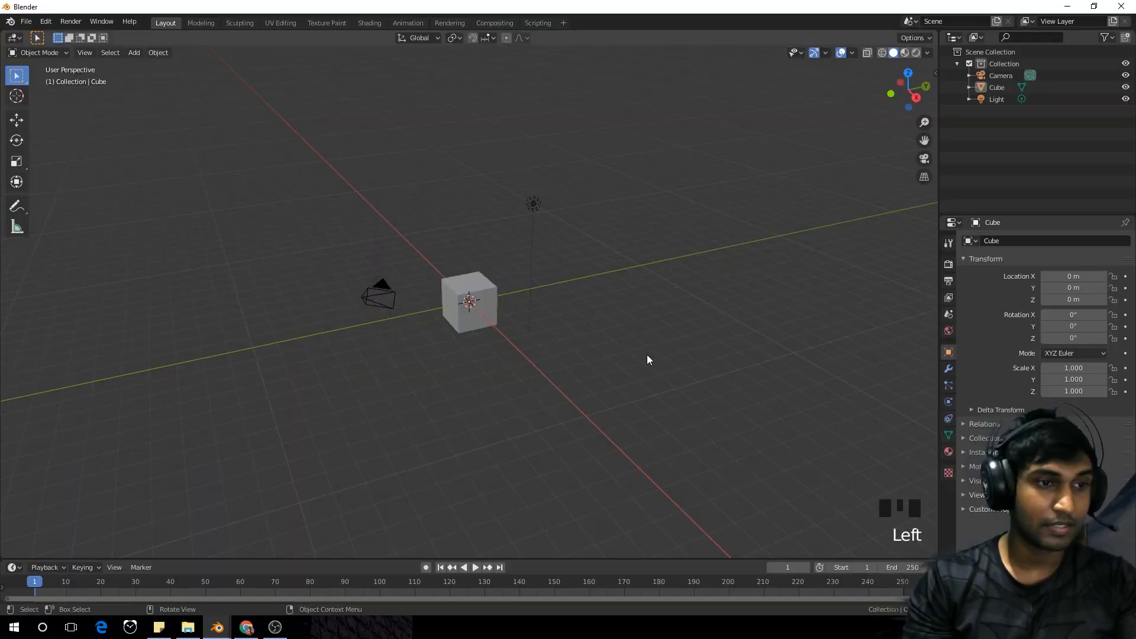
Delete all the default objects from the scene: the camera, the cube and the light
key("a")
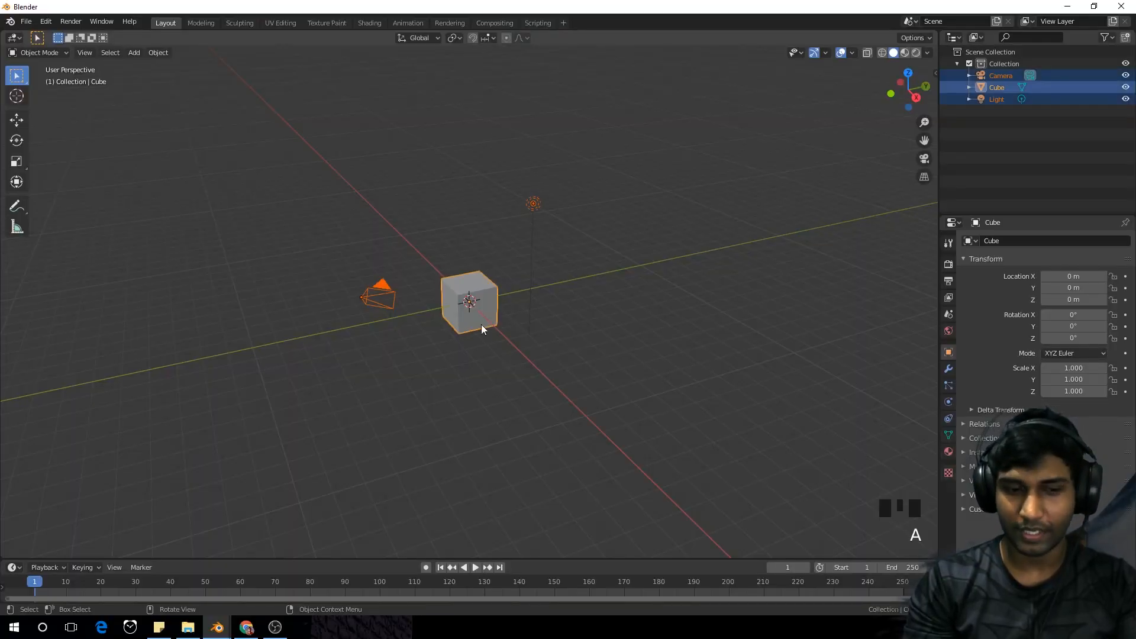
key("x")
left_click(637, 332)
Add a plane mesh and merge all its vertices at the center into a single vertex
key("shift+a")
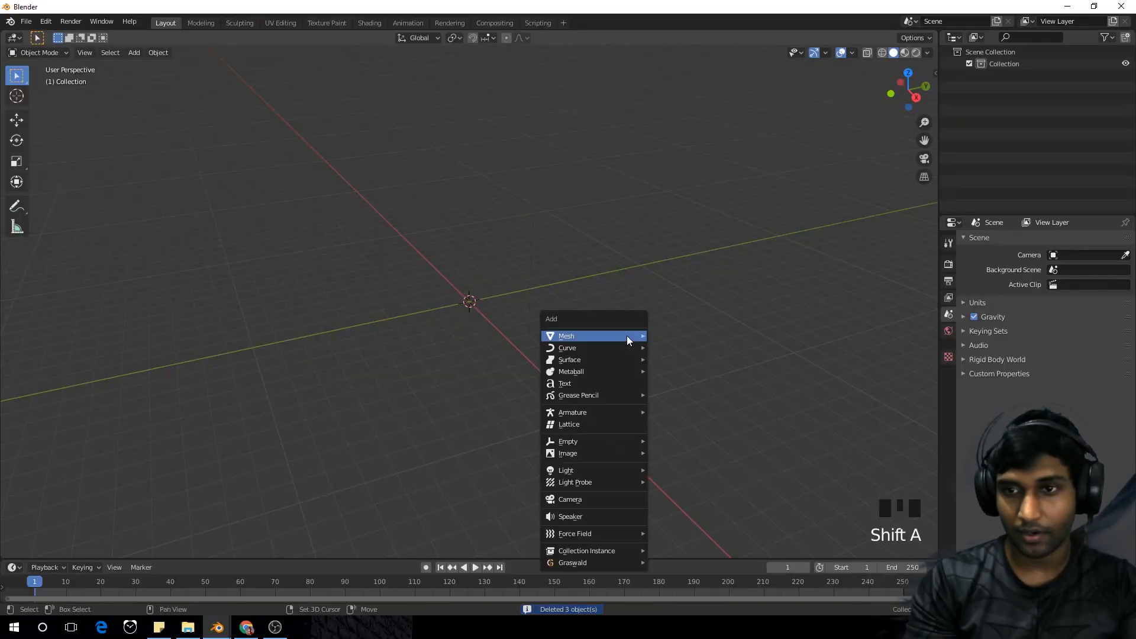
mouse_move(627, 335)
left_click(675, 336)
scroll(553, 329, "up", 3)
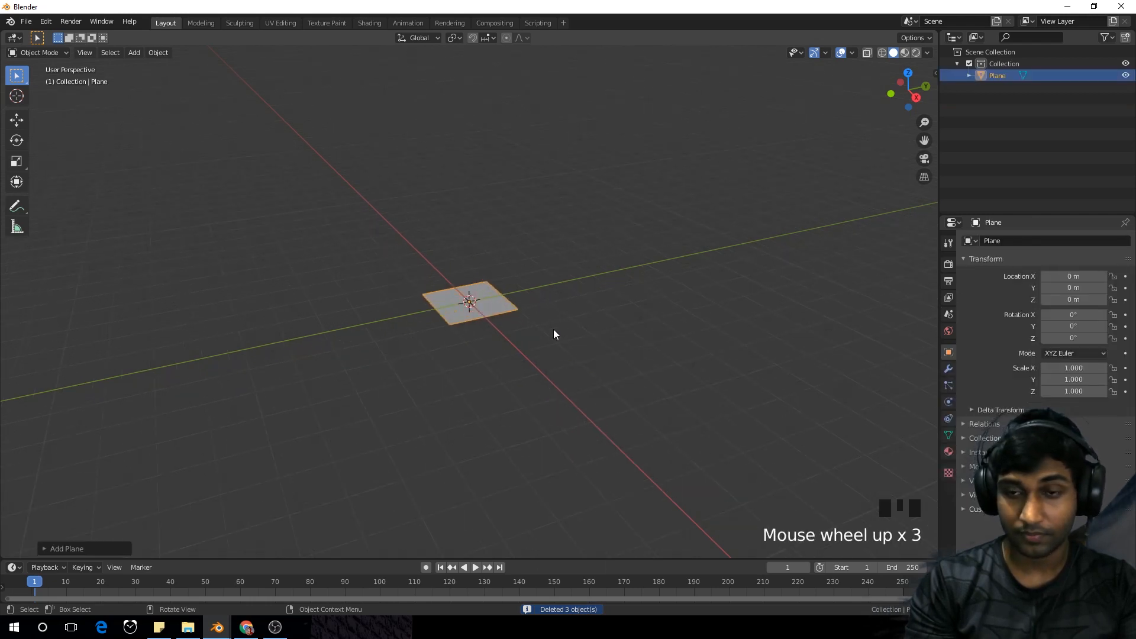
scroll(554, 331, "up", 1)
key("Tab")
scroll(559, 301, "up", 1)
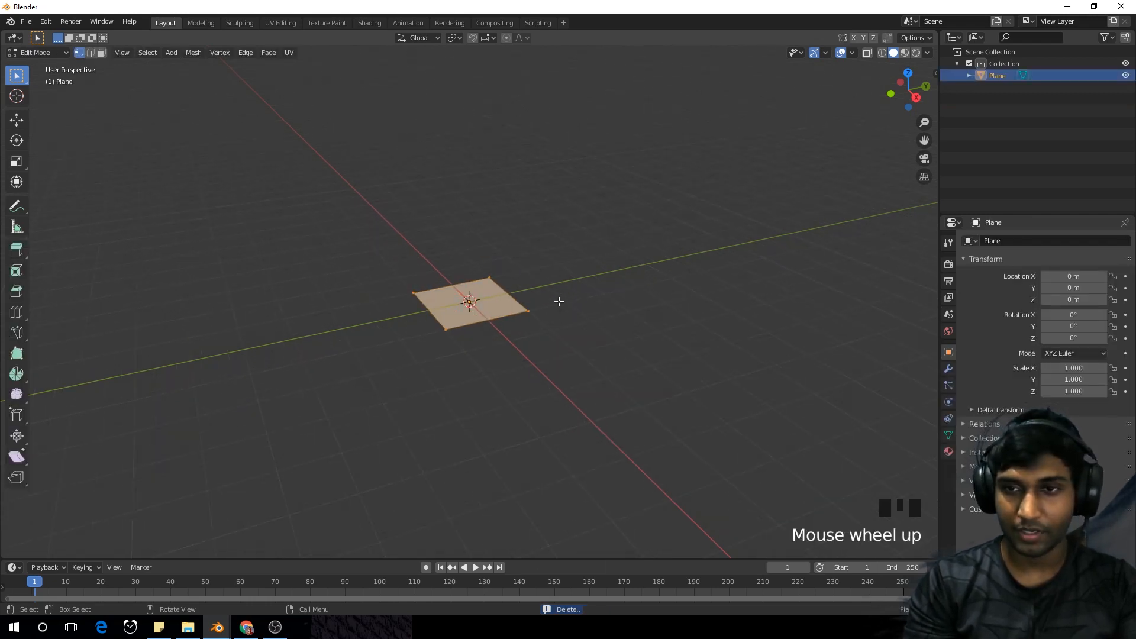
scroll(560, 301, "down", 1)
key("alt+m")
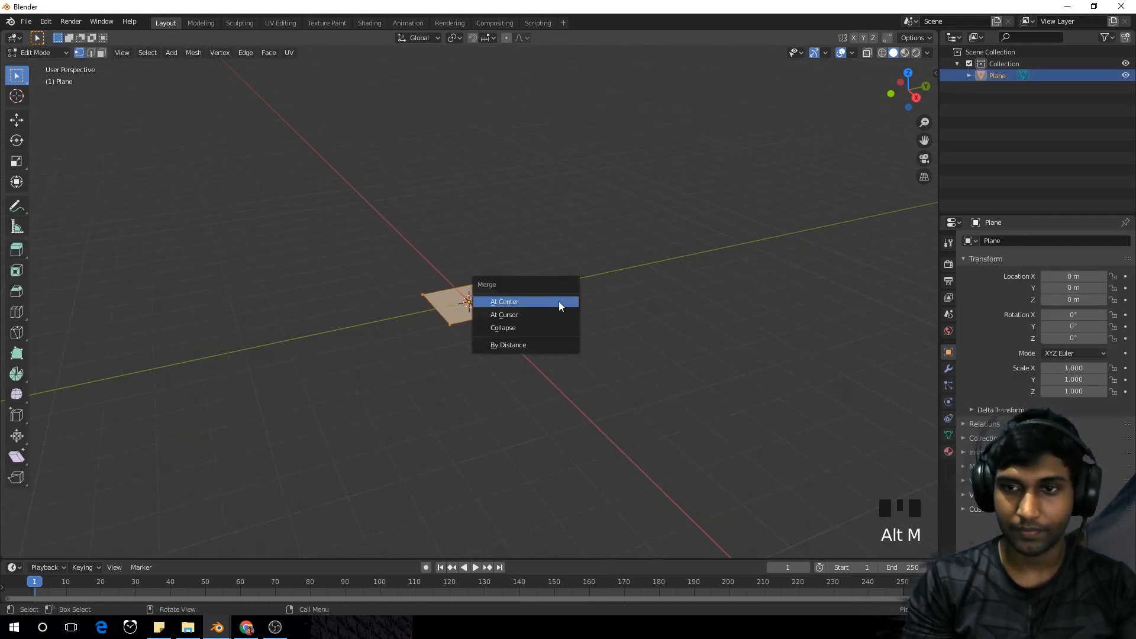
left_click(554, 301)
In the front view, move the single vertex 1 m along X from the origin and return to Object Mode
key("KP_1")
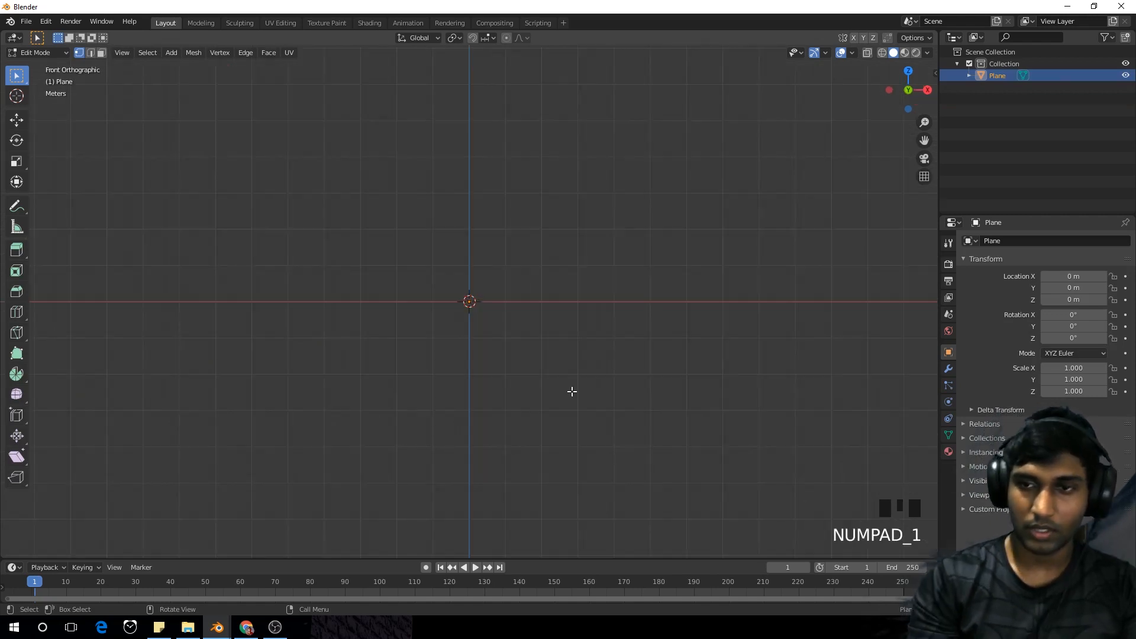
scroll(541, 378, "up", 3)
scroll(541, 378, "down", 1)
scroll(522, 336, "up", 1)
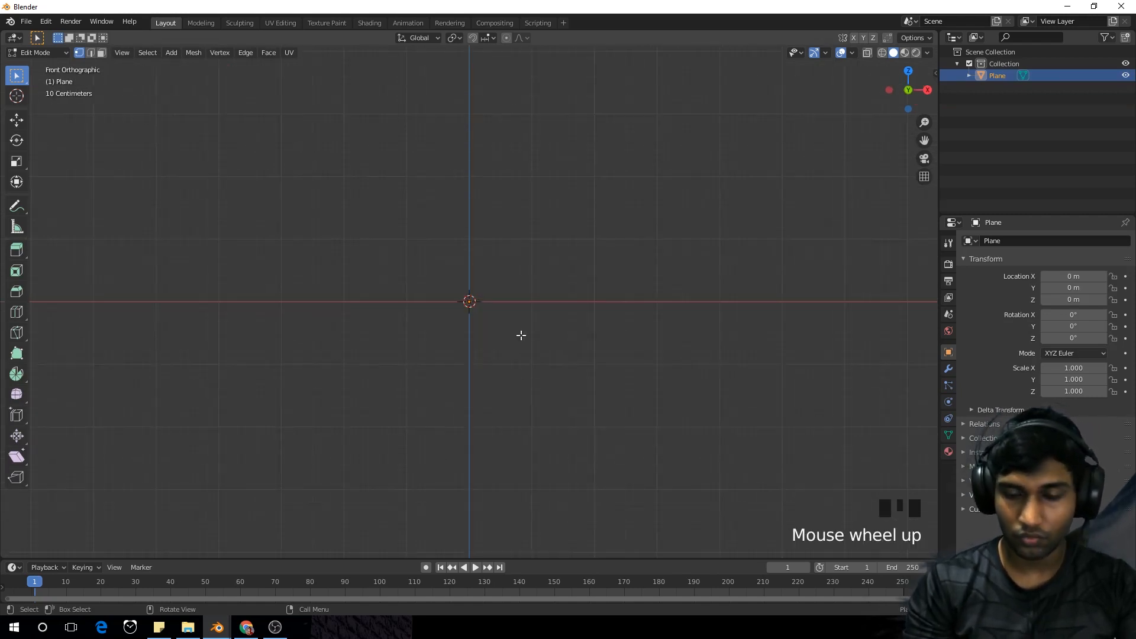
key("g")
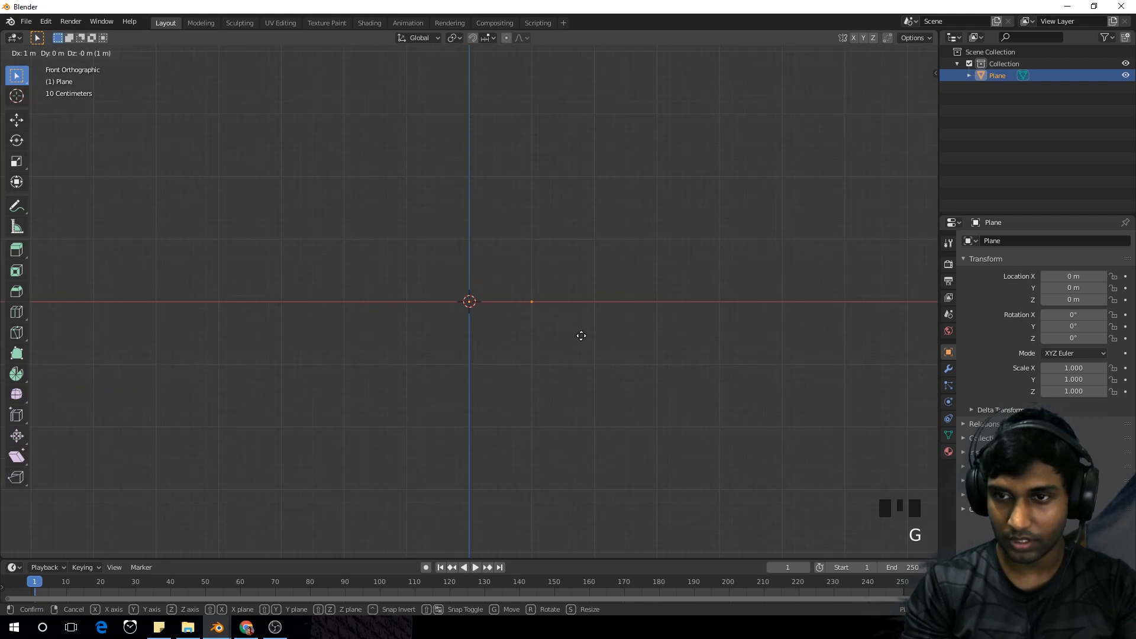
left_click(581, 336)
key("Tab")
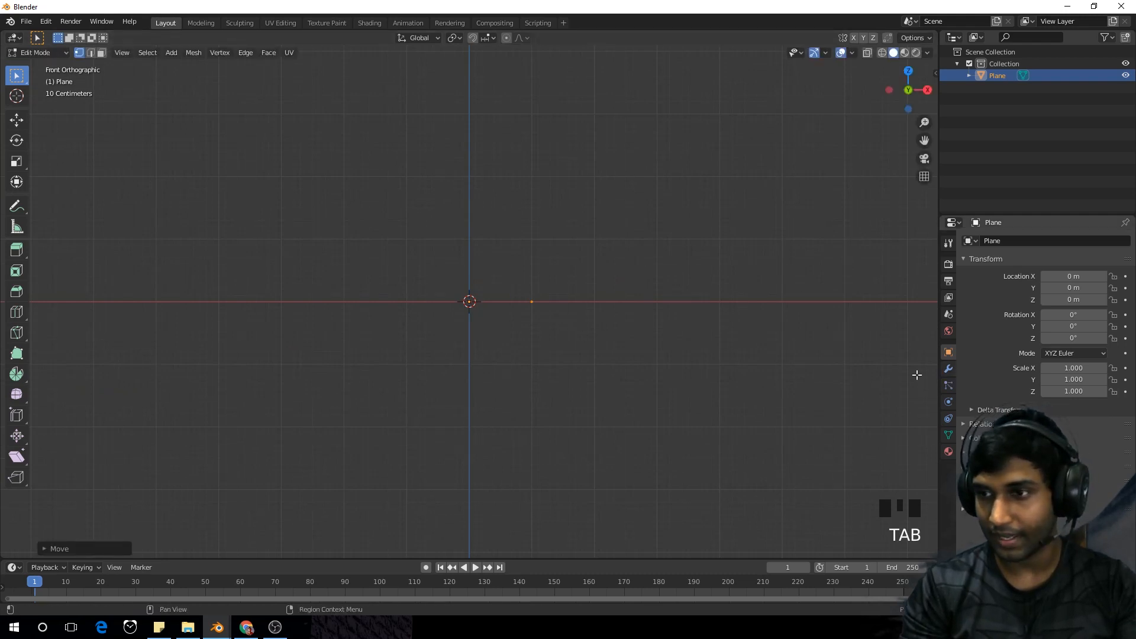
key("Tab")
Add a Screw modifier to the plane object and set its screw height to 3 m
left_click(949, 369)
left_click(1023, 242)
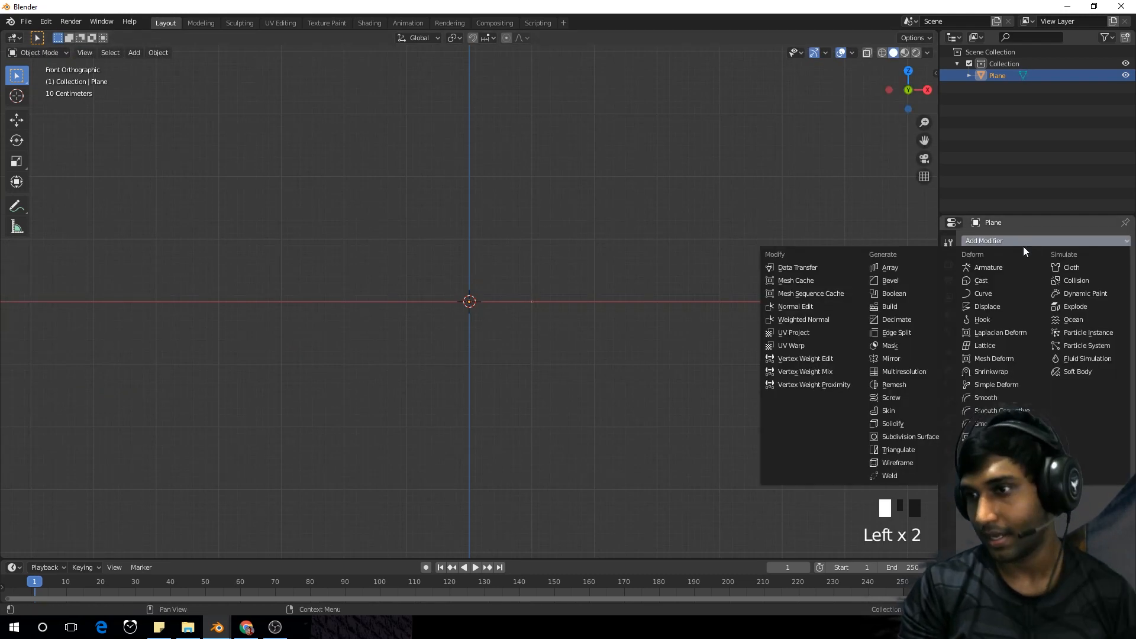
left_click(902, 397)
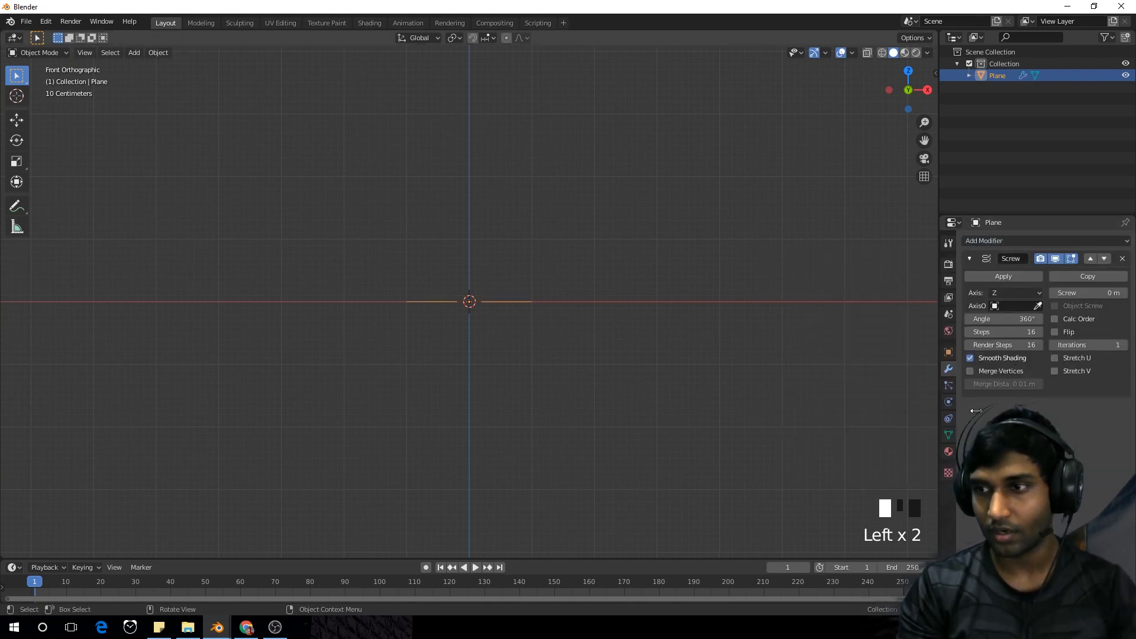
left_click(1111, 293)
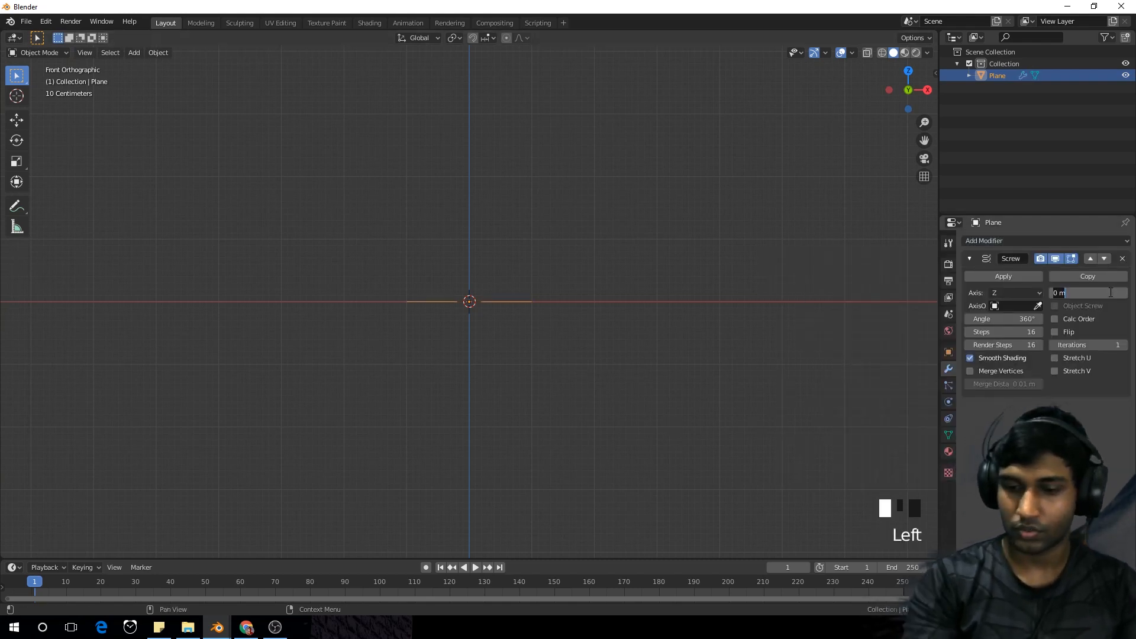
type("3")
key("Return")
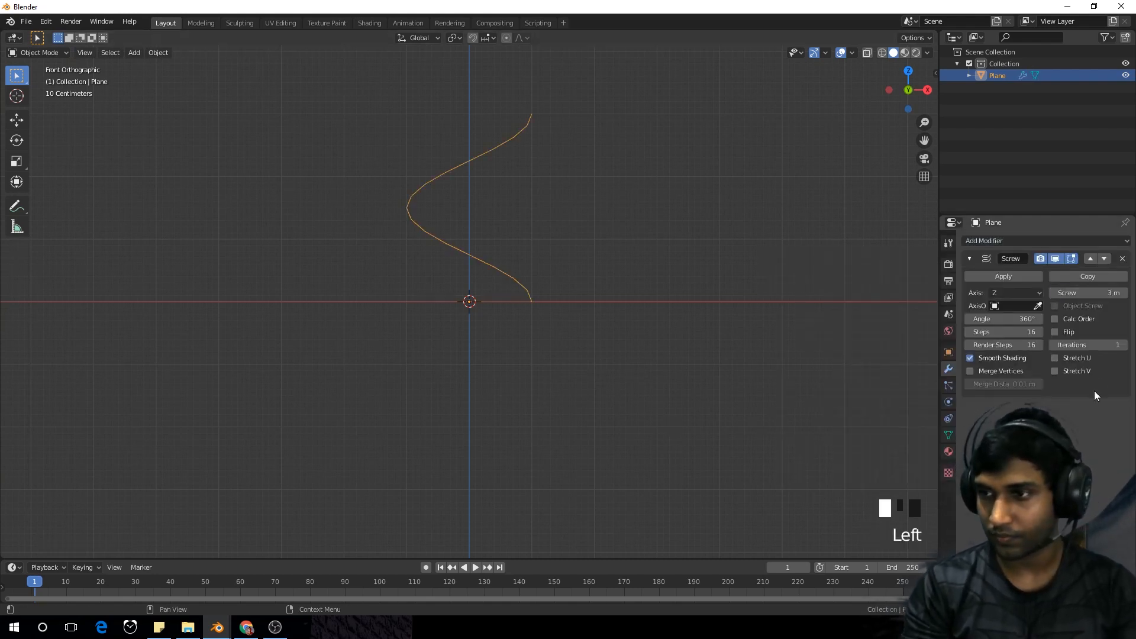
Set the Screw modifier's iterations to 10 to extend the helix upward
left_click(1102, 345)
type("10")
key("Return")
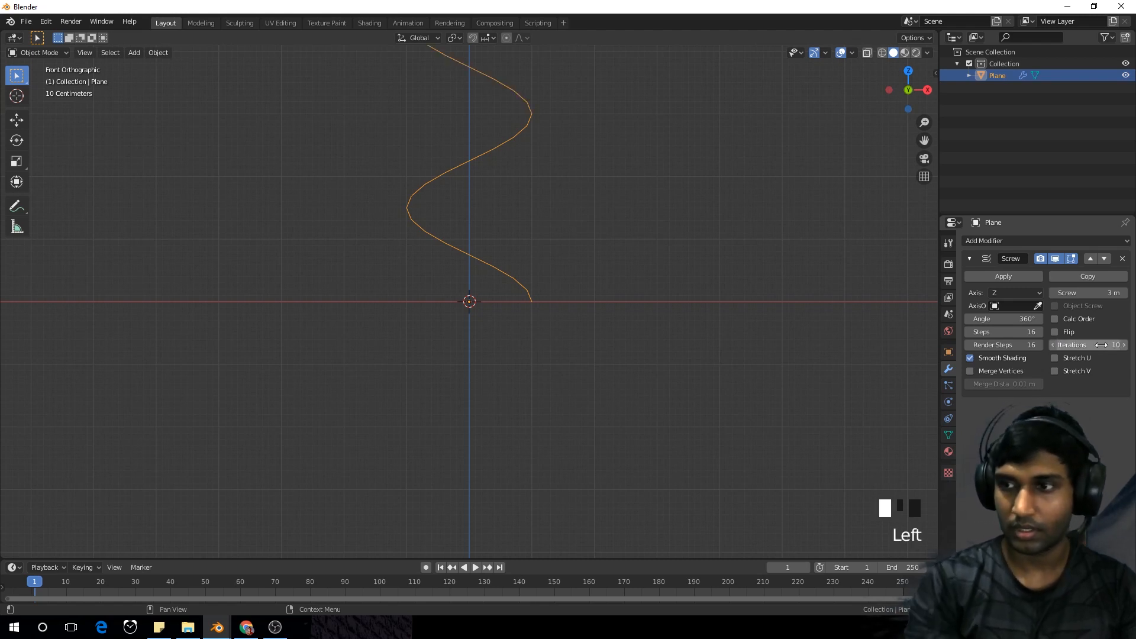
scroll(514, 284, "down", 2)
middle_click_drag(575, 172, 576, 384, "shift")
scroll(577, 383, "down", 2)
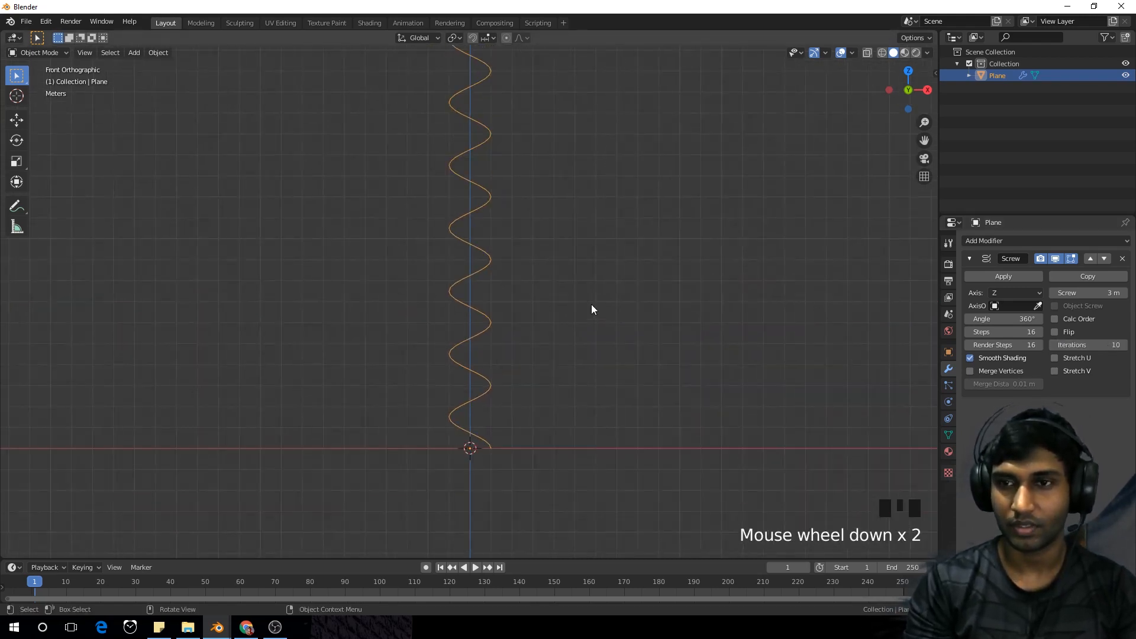
mouse_move(592, 309)
middle_mouse_down("shift")
mouse_move(596, 254)
mouse_move(593, 315)
middle_mouse_up("shift")
Convert the screw-generated helix from a mesh to a curve
key("F3")
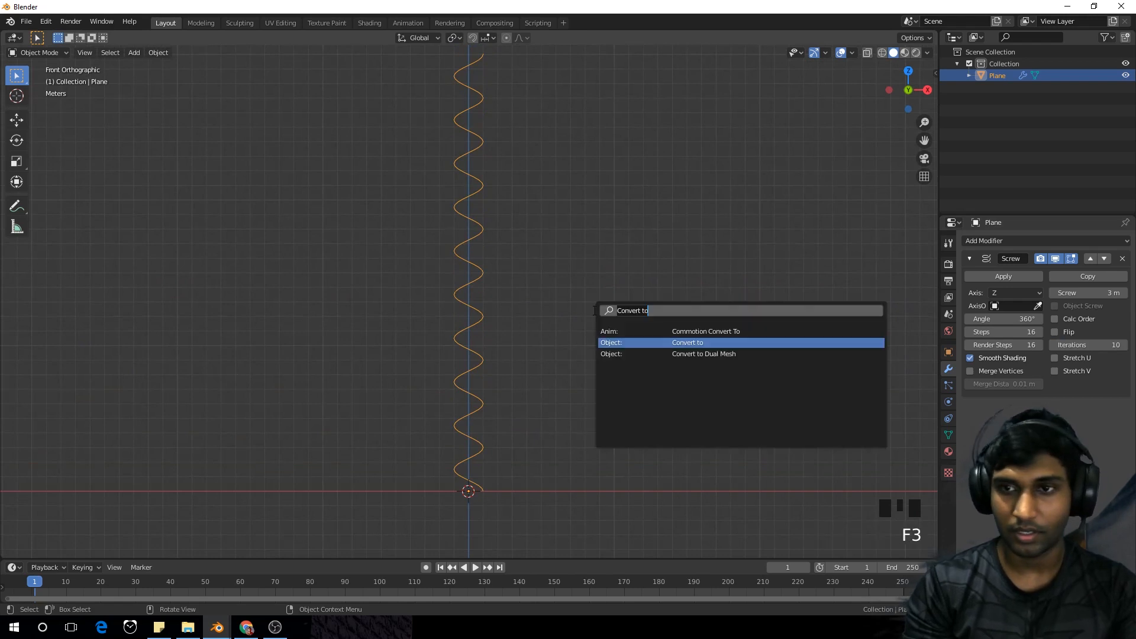
left_click(699, 343)
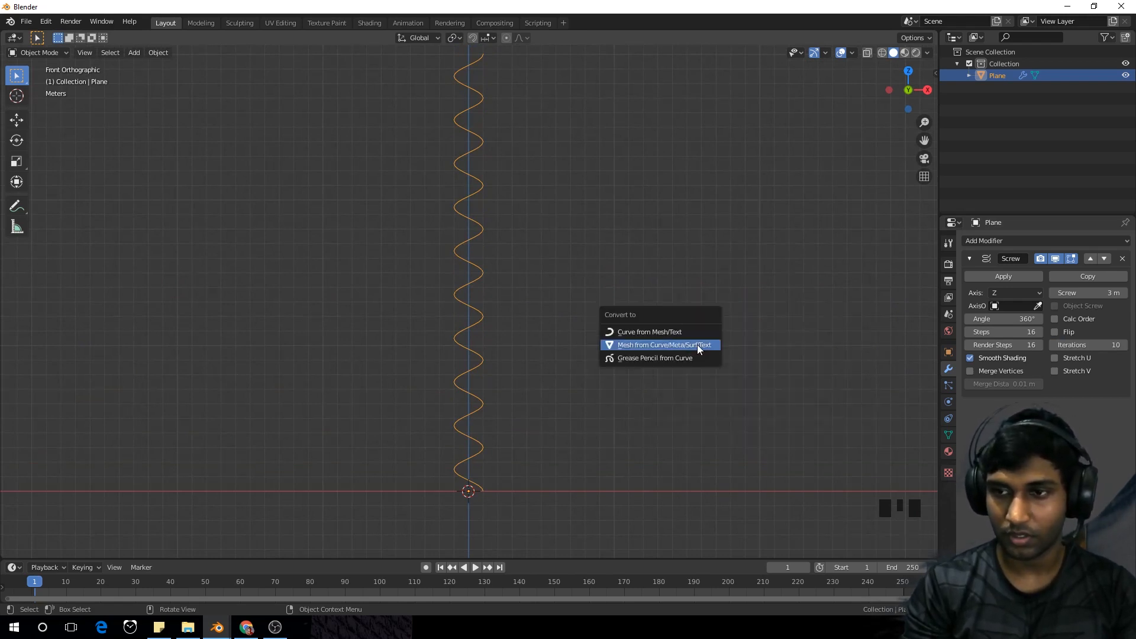
left_click(669, 332)
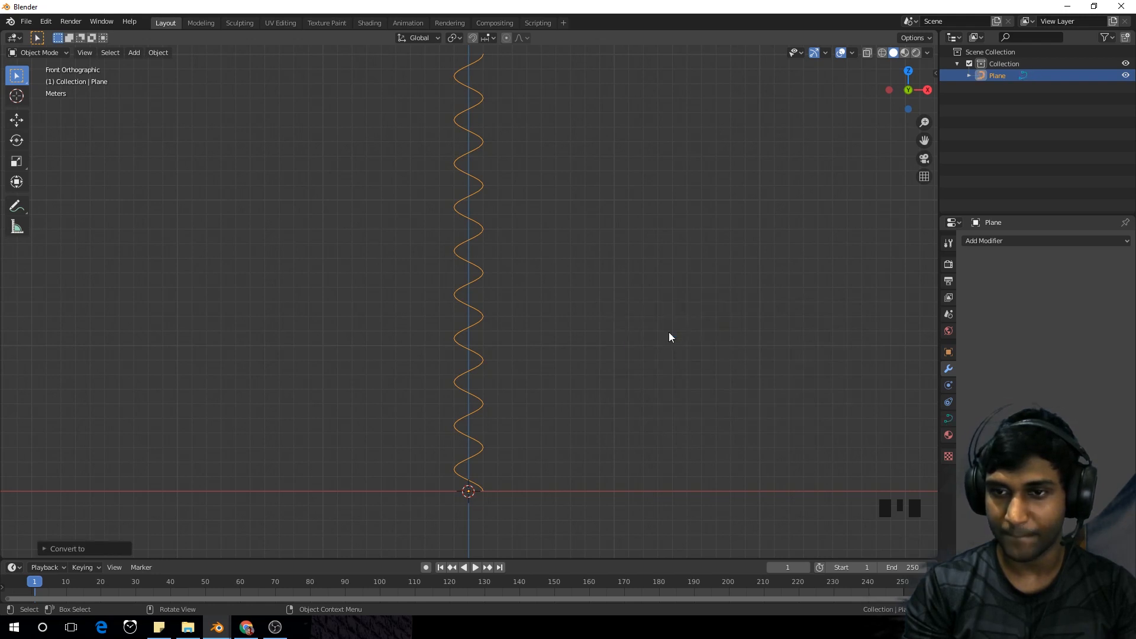
Examine the converted helix curve in Edit Mode and Object Mode
scroll(651, 332, "down", 4)
key("Tab")
key("Tab")
scroll(591, 285, "up", 7)
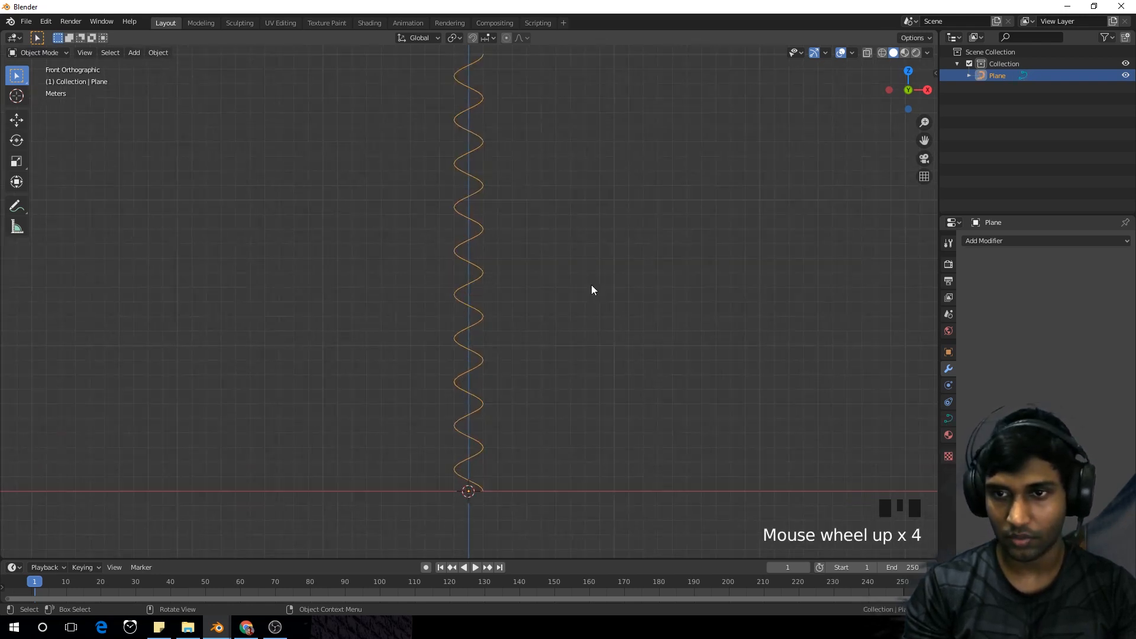
key("Tab")
key("Tab")
scroll(673, 314, "down", 4)
scroll(672, 313, "up", 3)
Increase the bevel depth in the helix curve's geometry settings to turn it into a thick round tube
left_click(949, 419)
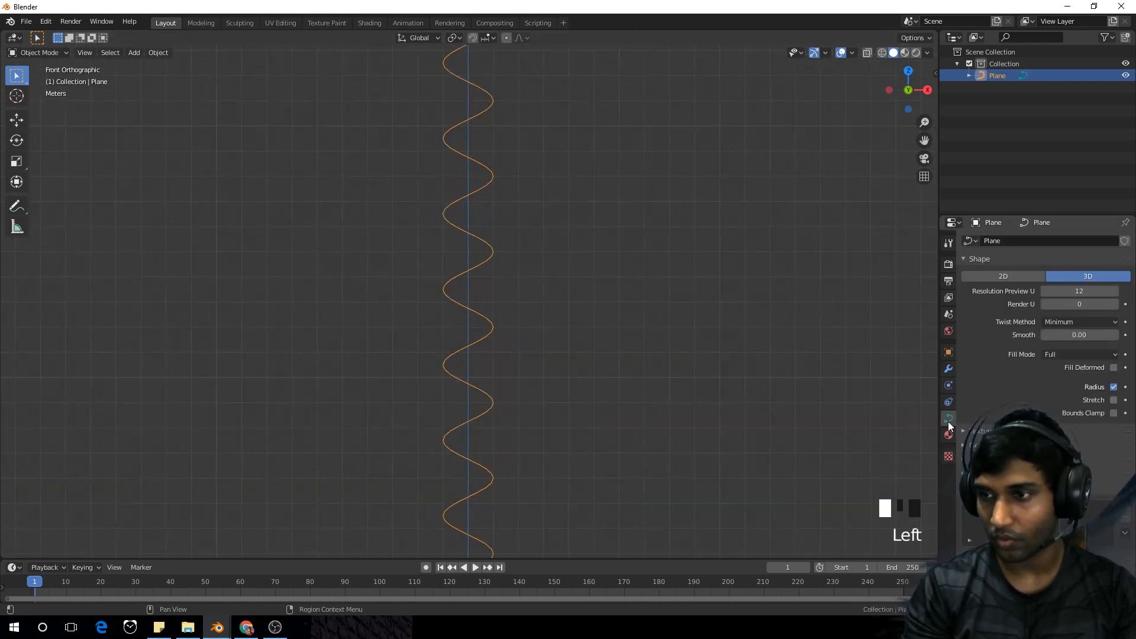
left_click(984, 445)
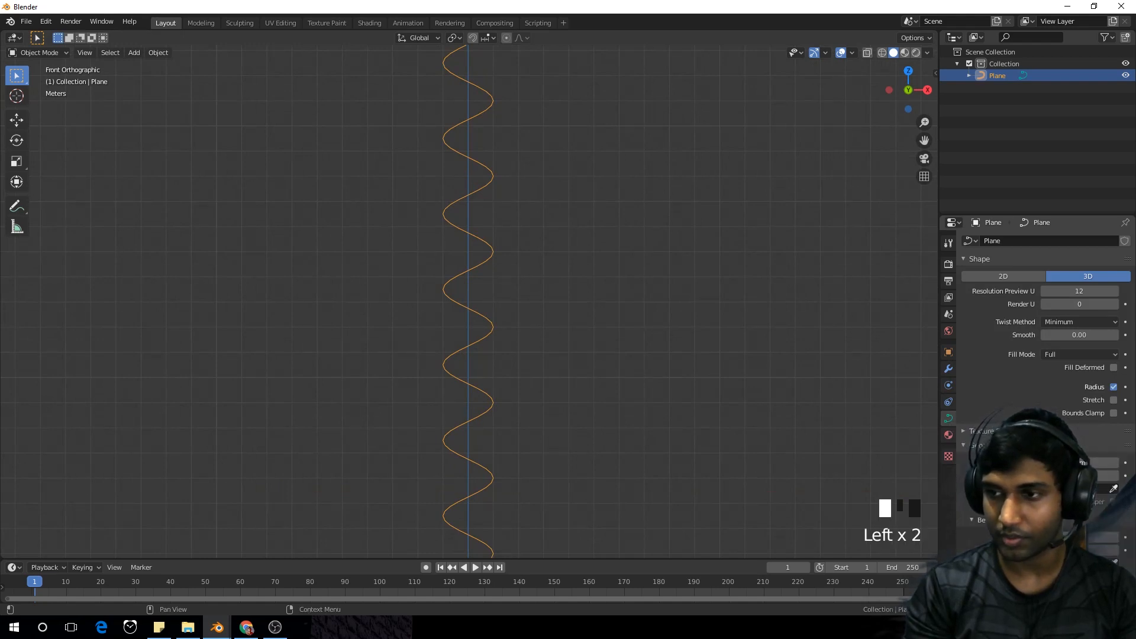
scroll(995, 445, "down", 4)
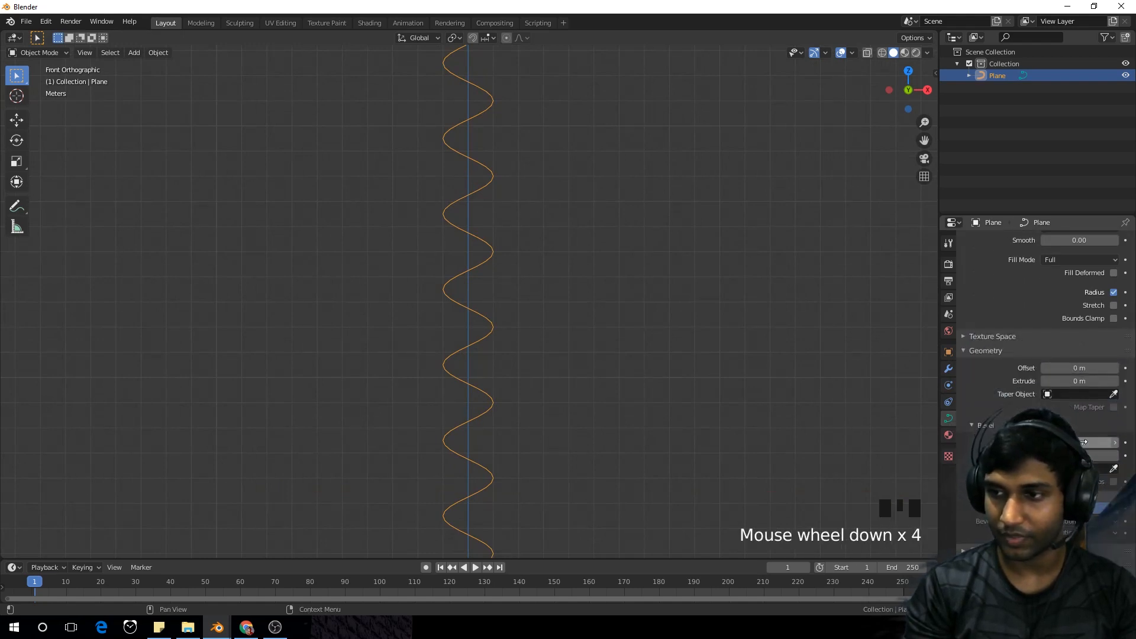
left_click(1085, 442)
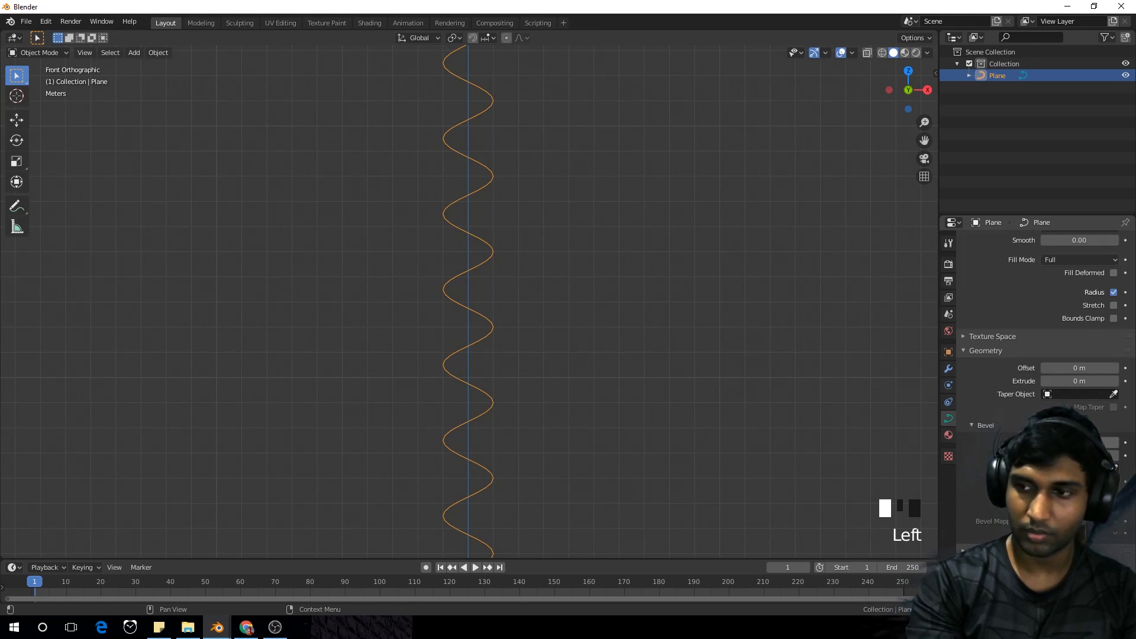
left_click_drag(1085, 442, 1105, 442)
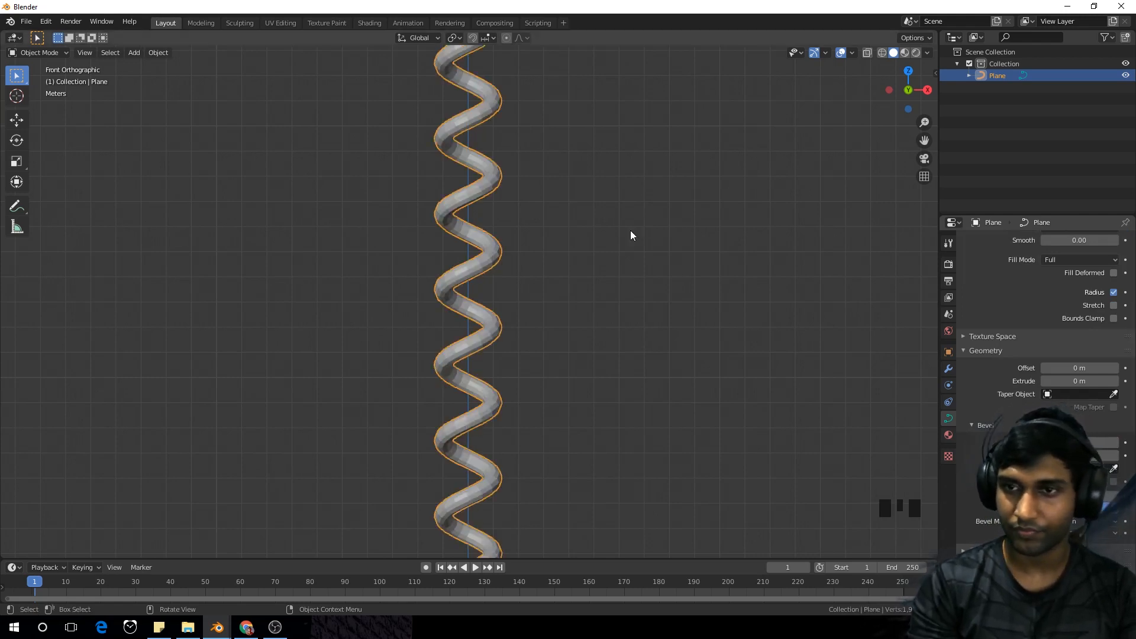
scroll(539, 232, "down", 1)
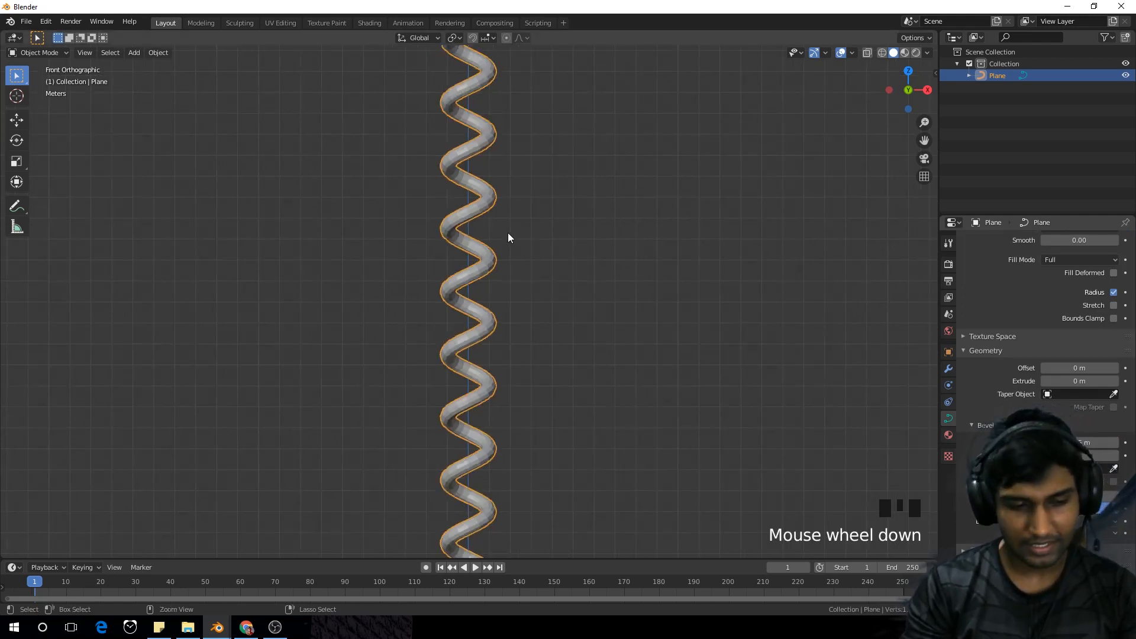
Apply level 2 subdivision smoothing to the helical tube and raise its bevel resolution
key("ctrl+2")
scroll(491, 206, "up", 6)
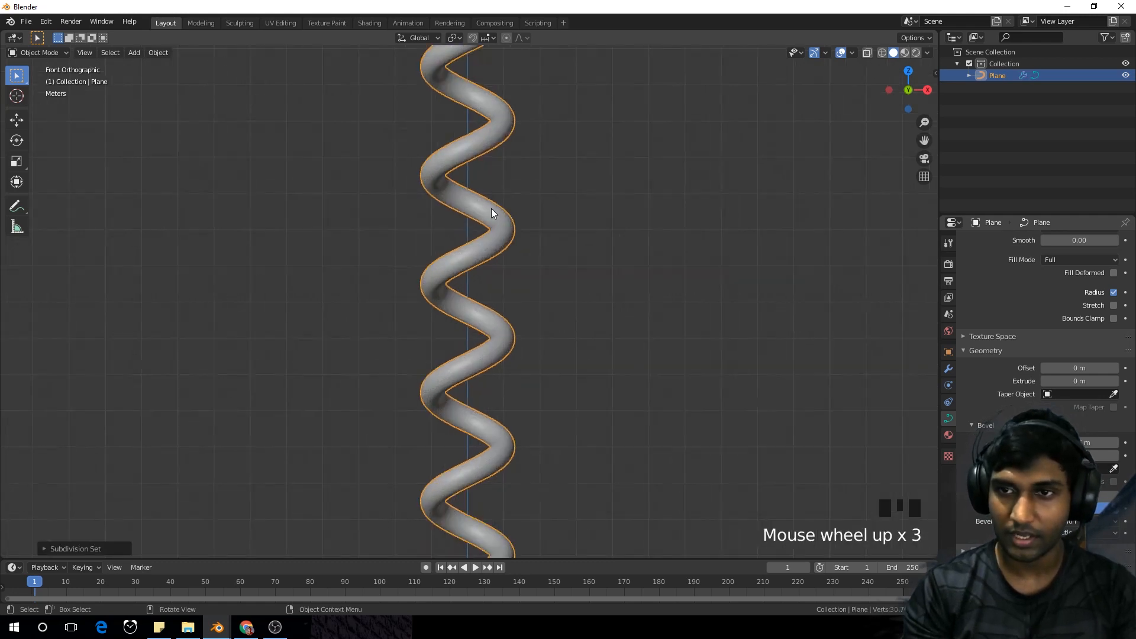
left_click(1079, 455)
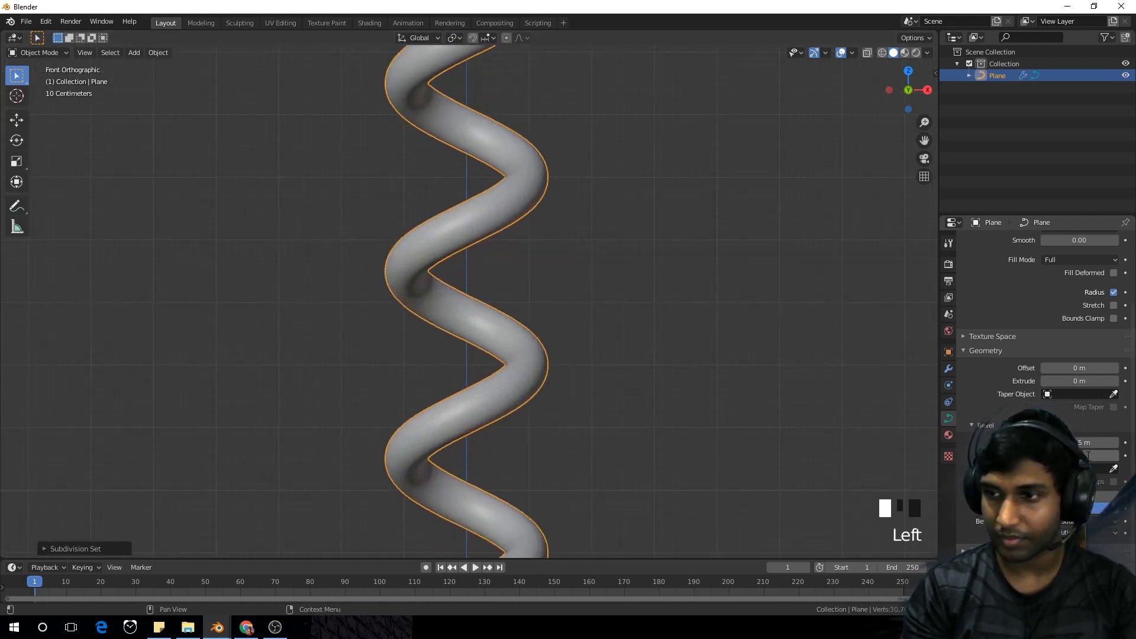
left_click_drag(1078, 456, 1107, 455)
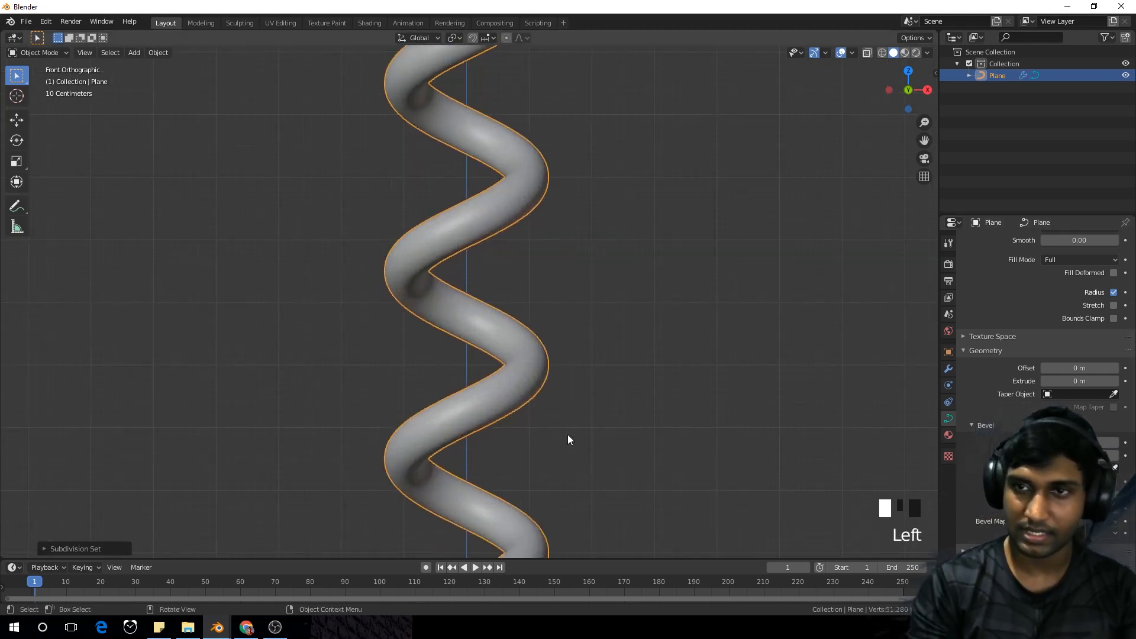
right_click(539, 171)
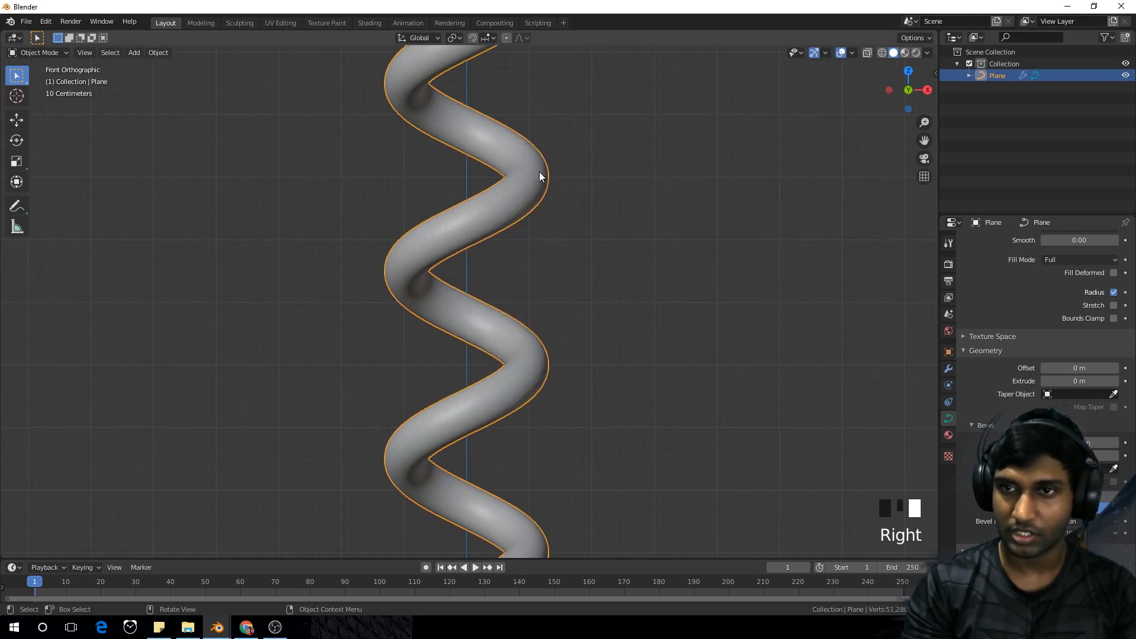
Convert the beveled helix curve into a mesh
scroll(538, 172, "down", 5)
scroll(542, 166, "down", 4)
middle_click_drag(542, 162, 521, 300, "shift")
scroll(429, 329, "up", 4)
scroll(503, 304, "up", 1)
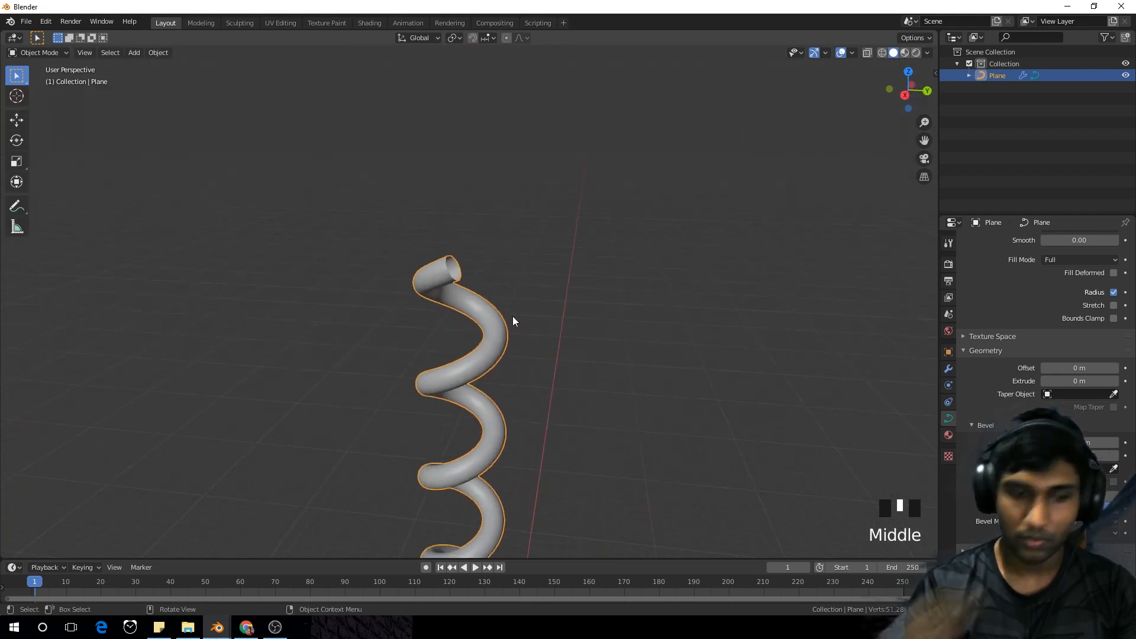
key("F3")
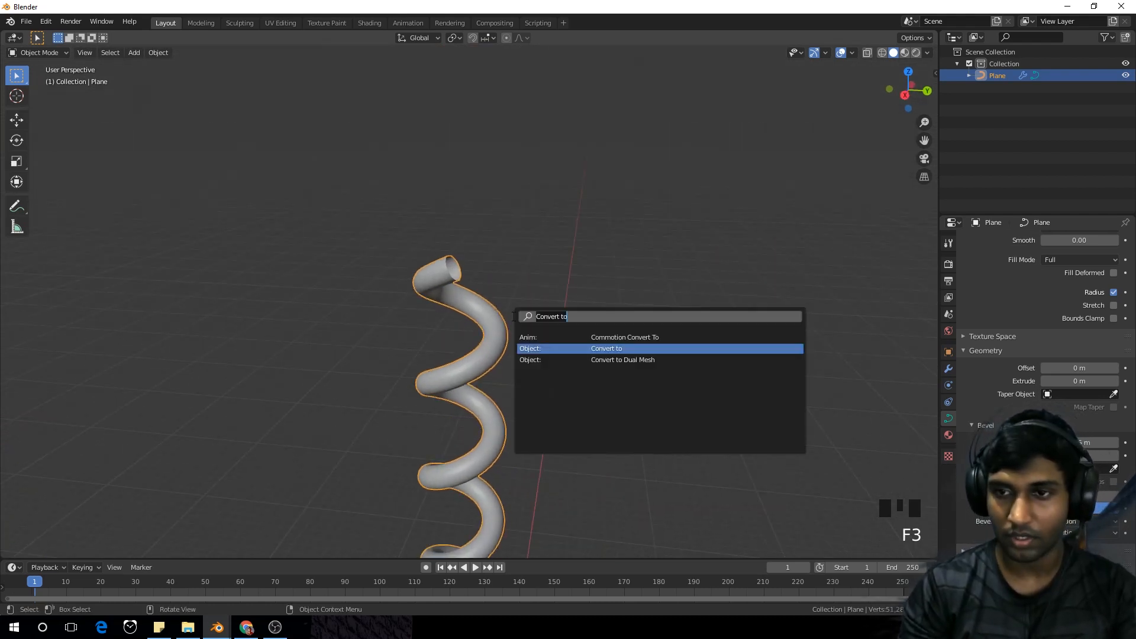
left_click(568, 349)
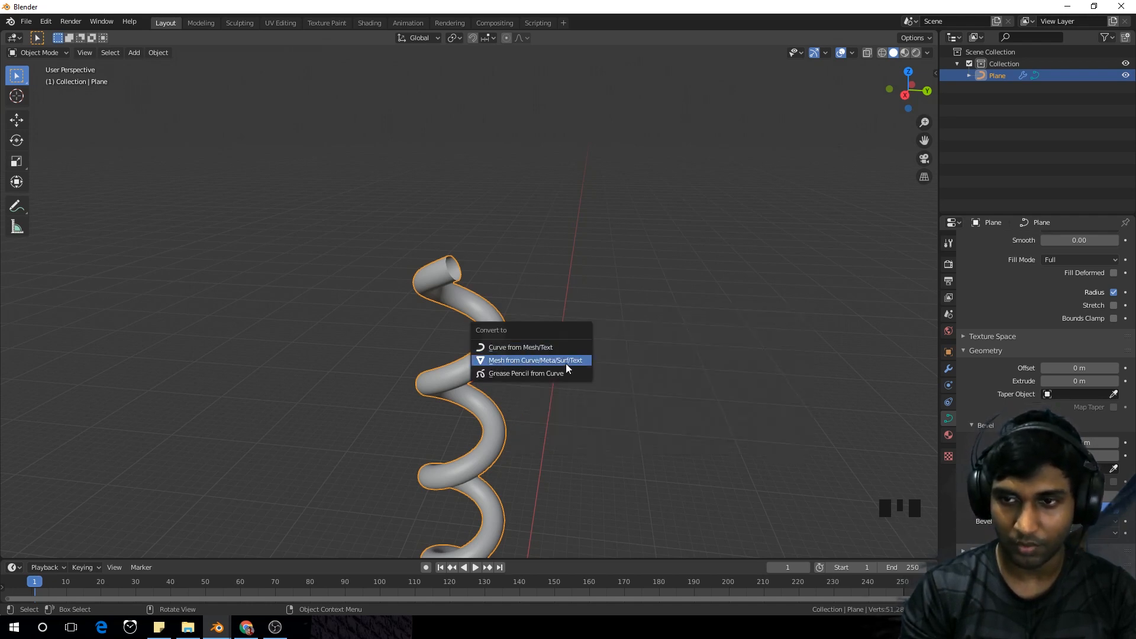
left_click(570, 360)
scroll(469, 290, "up", 2)
scroll(469, 289, "up", 2)
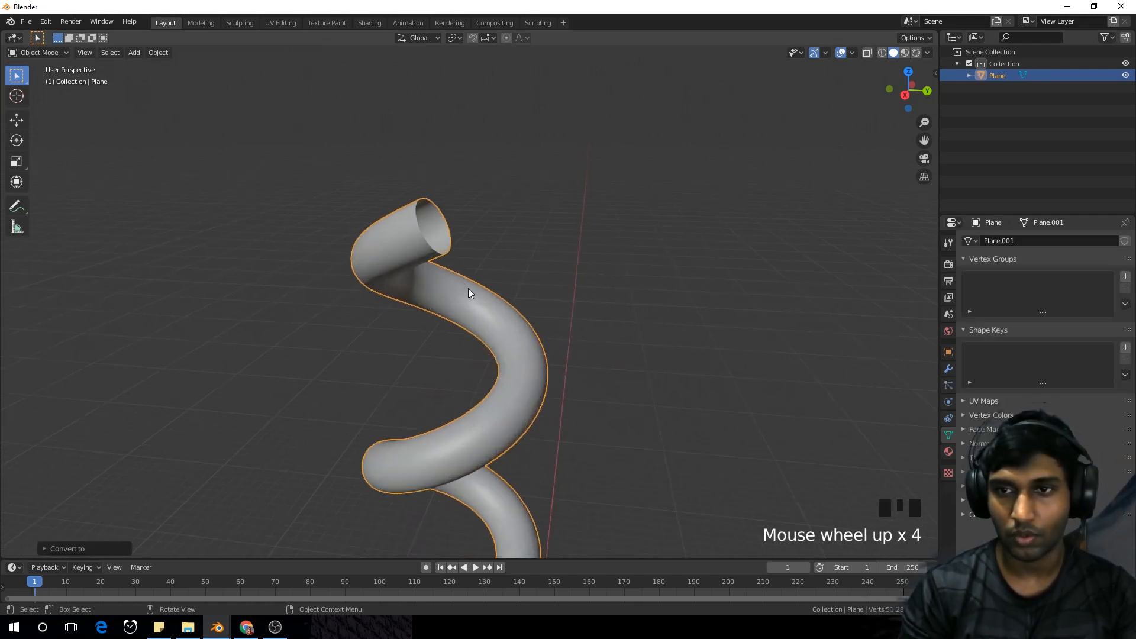
Select the boundary edge loop at the tube's open upper end and fill it with a face
key("Tab")
middle_click_drag(542, 244, 474, 309)
key("Tab")
scroll(432, 233, "up", 2)
scroll(431, 229, "down", 3)
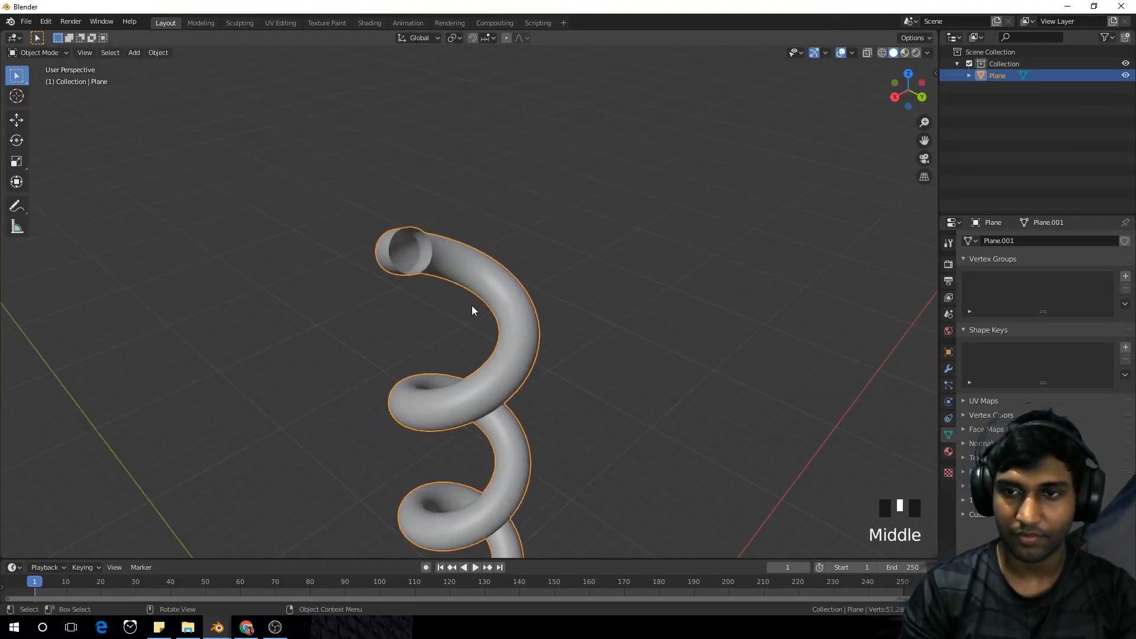
scroll(490, 269, "up", 2)
key("Tab")
middle_click_drag(490, 269, 513, 234)
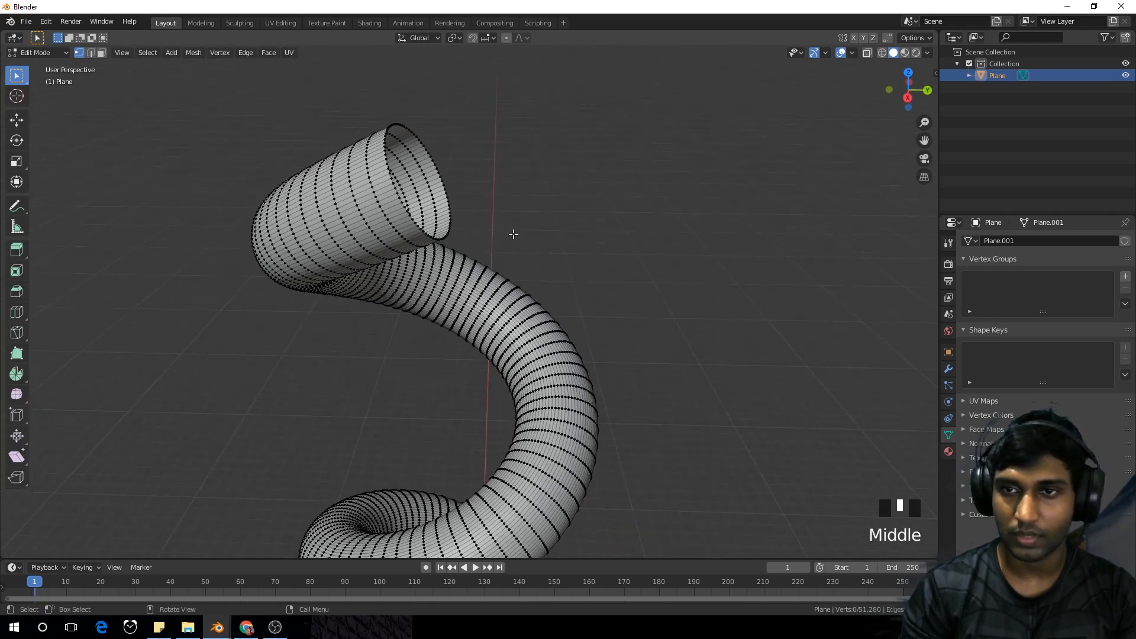
scroll(464, 193, "up", 2)
middle_click_drag(464, 193, 506, 194, "shift")
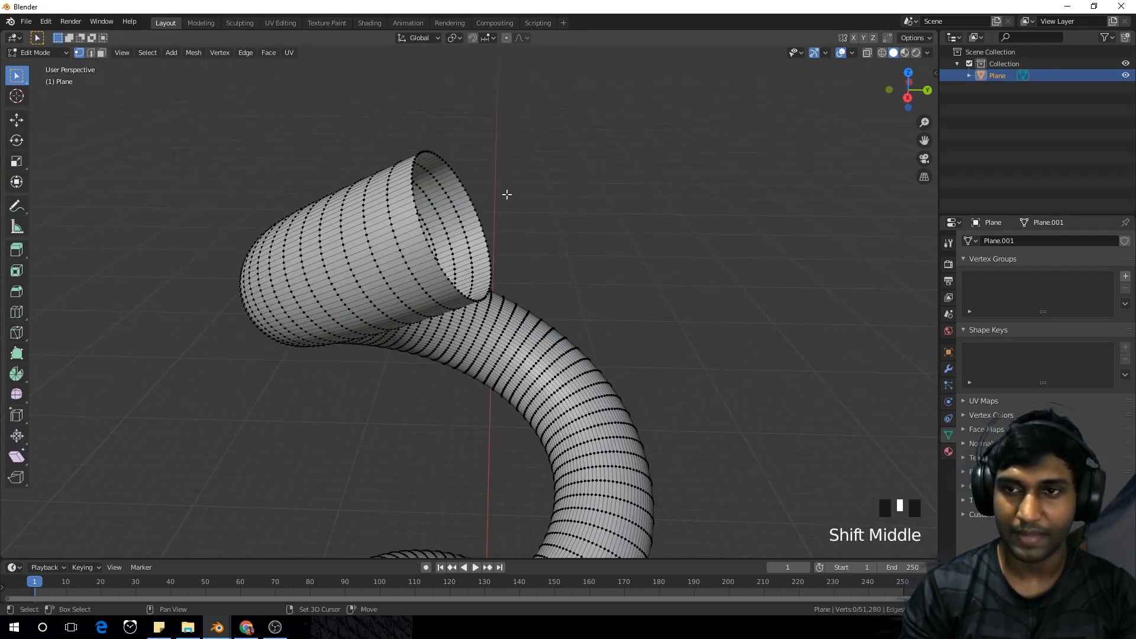
left_click(463, 185, "alt")
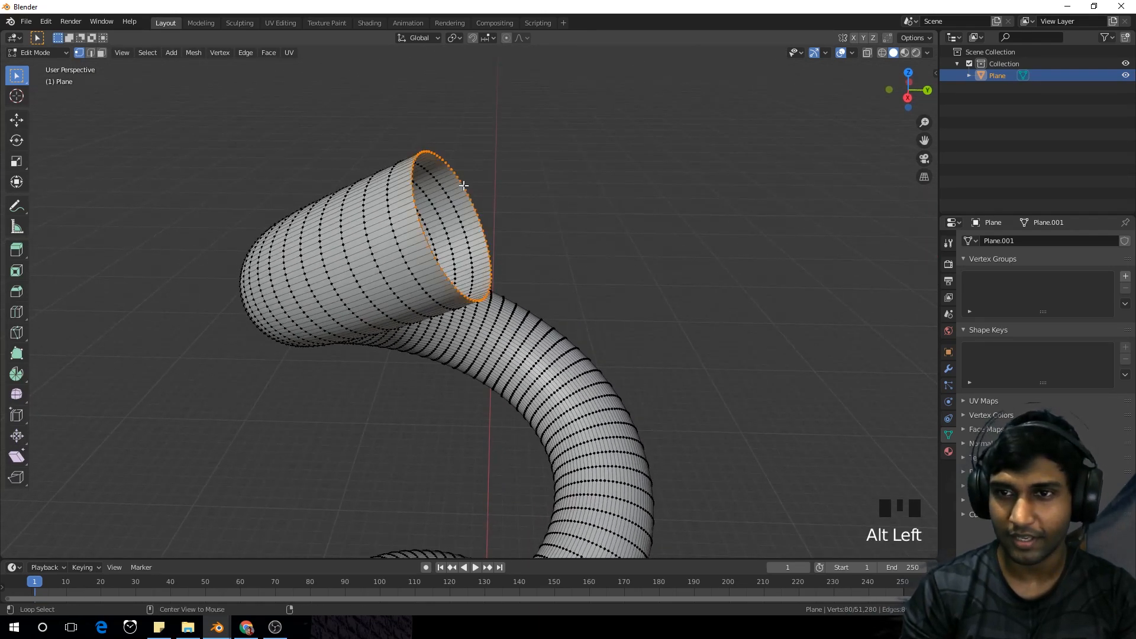
middle_click_drag(716, 268, 594, 268)
scroll(592, 255, "up", 1)
scroll(619, 264, "down", 2)
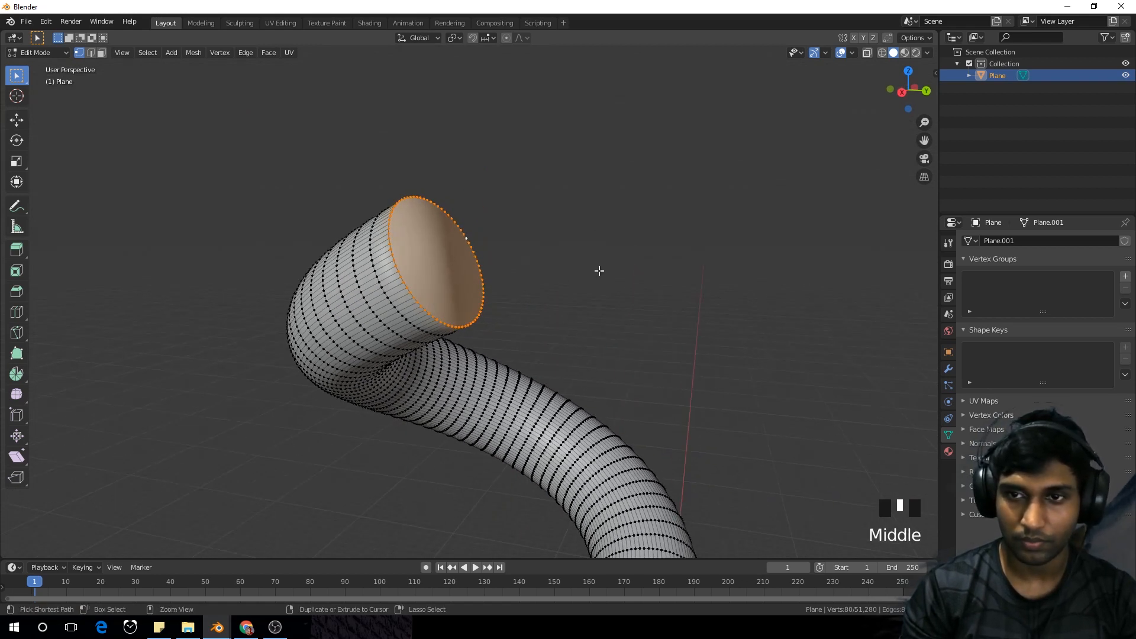
Bevel the rim of the capped tube end with a width of about 0.05 m and 3 segments, and return to Object Mode
key("ctrl+b")
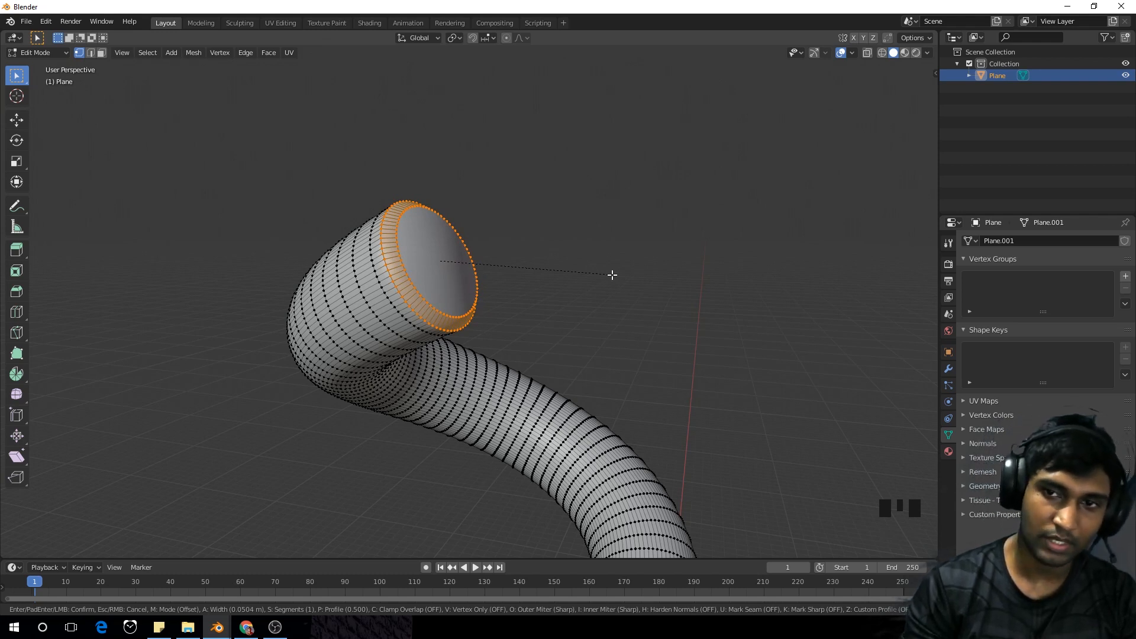
scroll(612, 274, "up", 2)
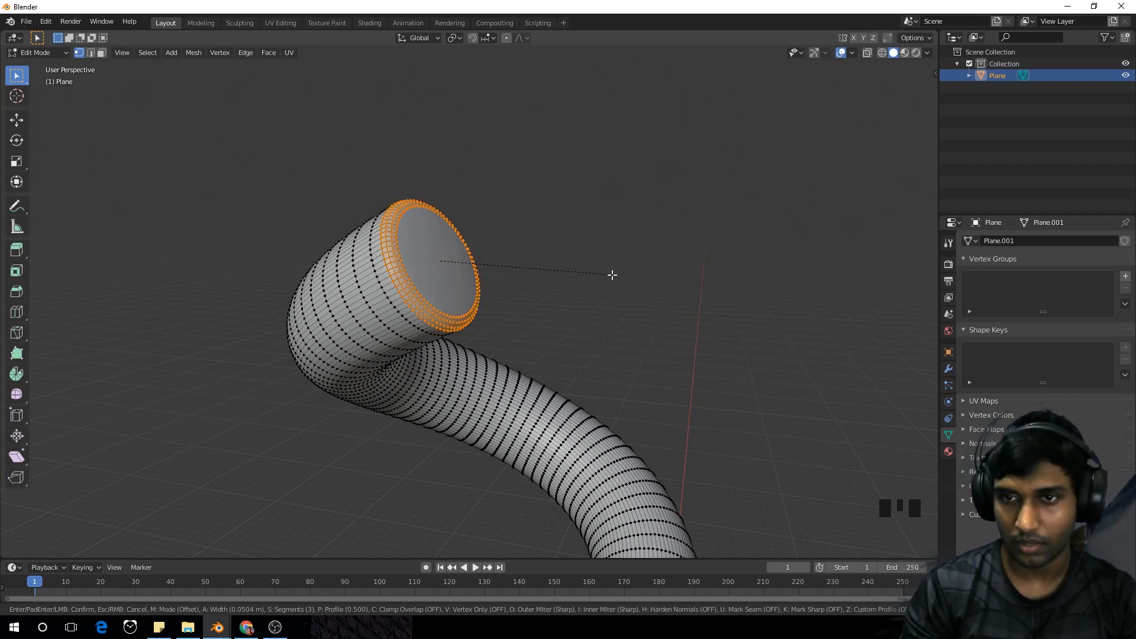
left_click(612, 275)
scroll(469, 249, "up", 2)
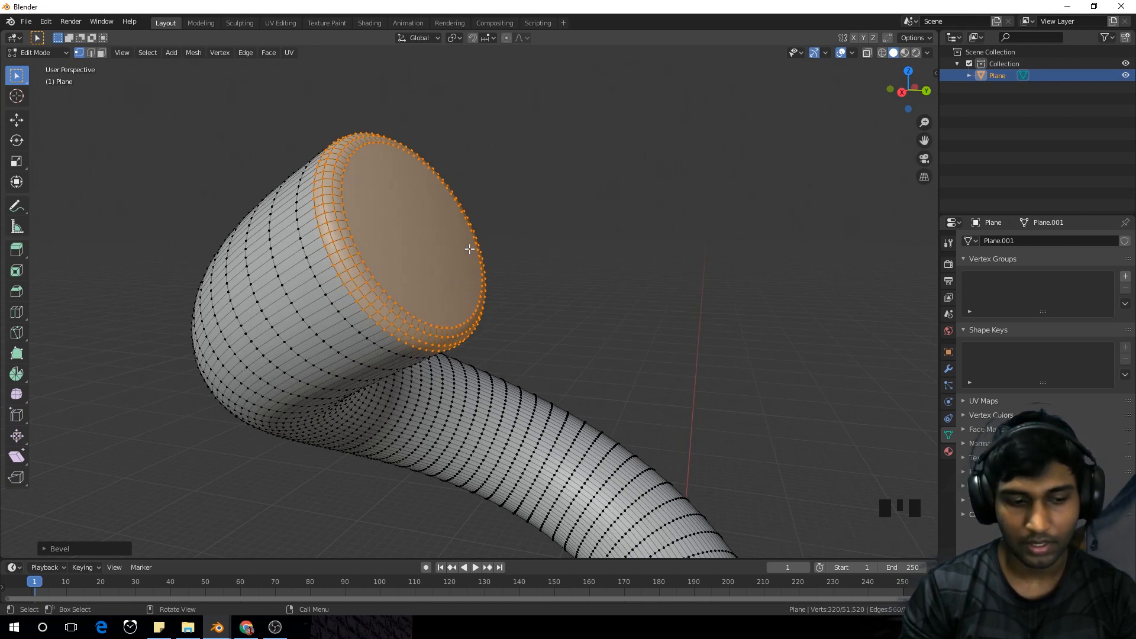
key("Tab")
Duplicate the helical tube in place and set the copy's Z rotation to 120°
scroll(467, 251, "down", 7)
middle_click_drag(468, 251, 603, 256)
key("KP_1")
scroll(592, 269, "down", 5)
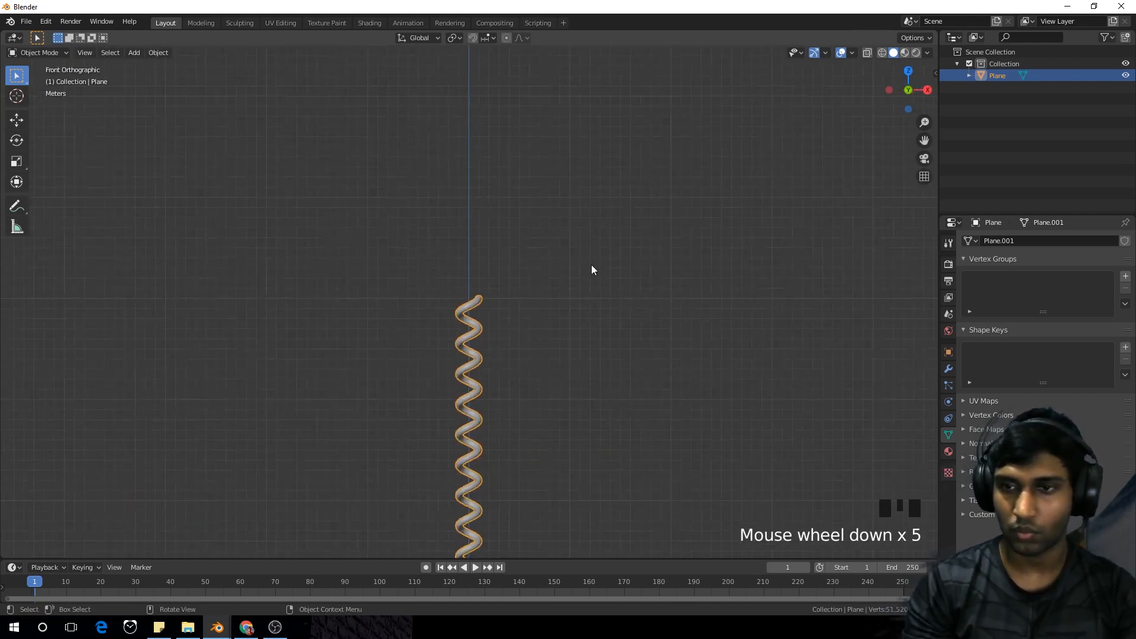
key("n")
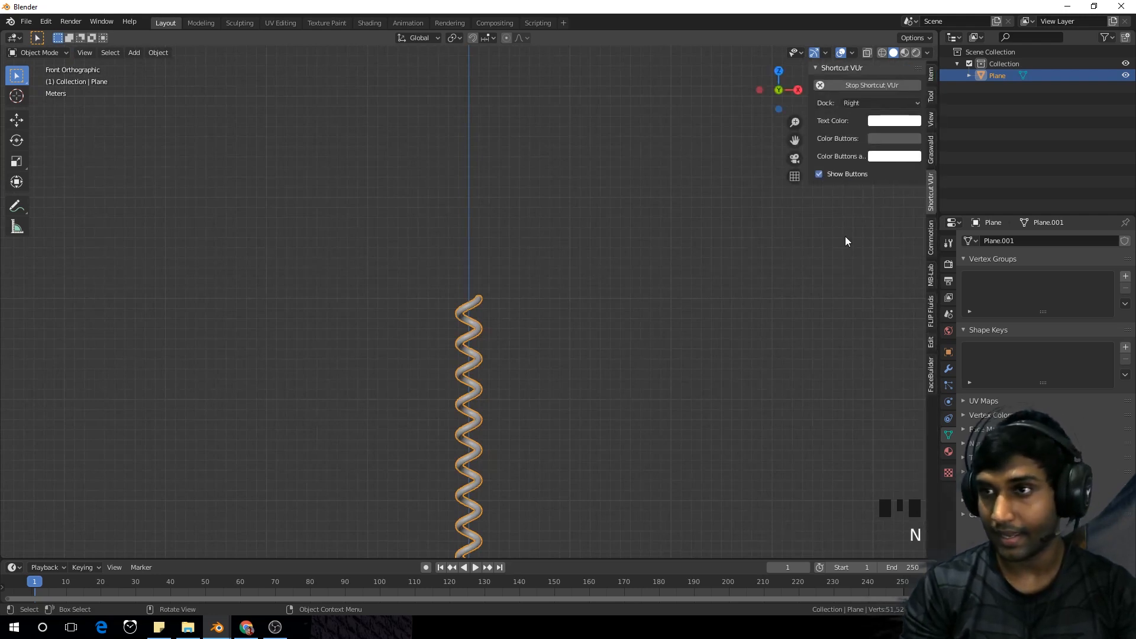
left_click(932, 75)
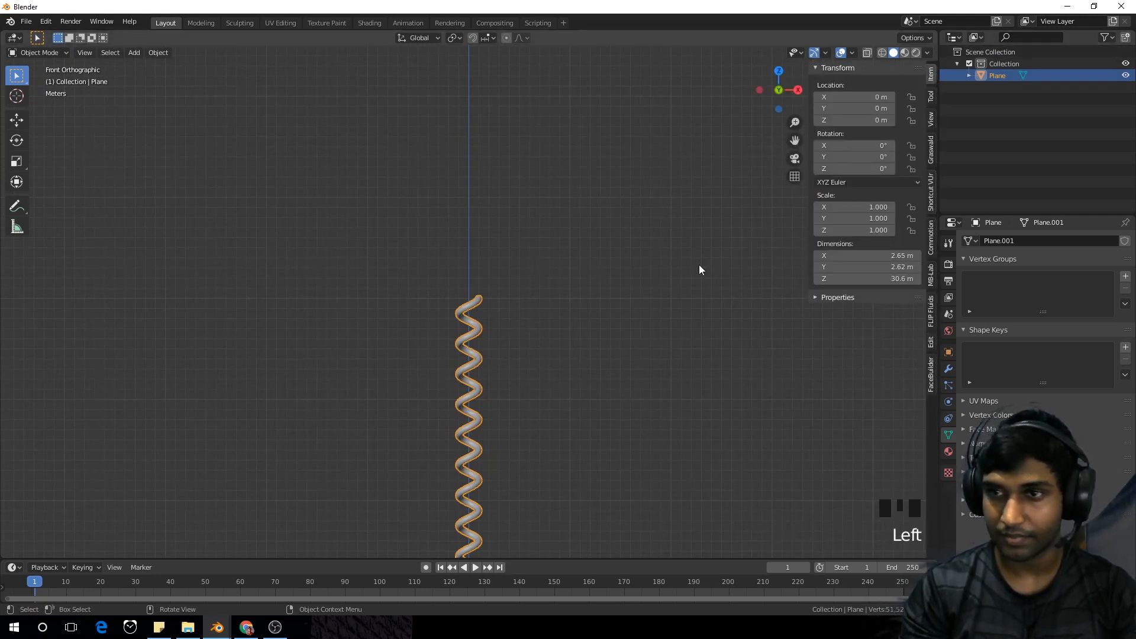
scroll(524, 371, "down", 1)
scroll(533, 382, "up", 1)
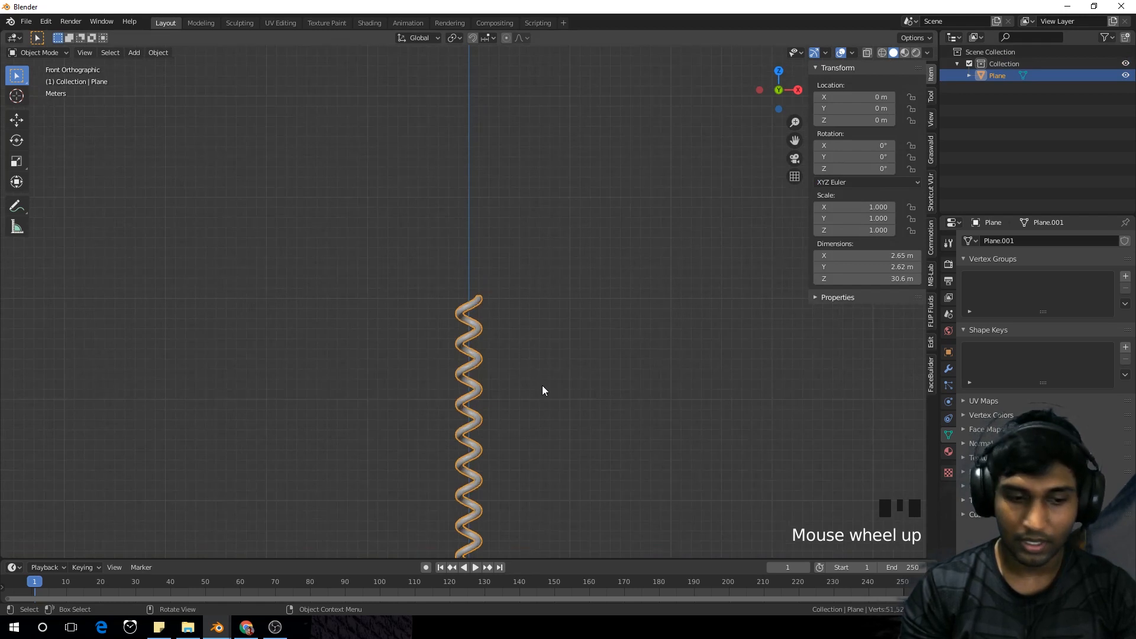
key("shift+d")
right_click(643, 335)
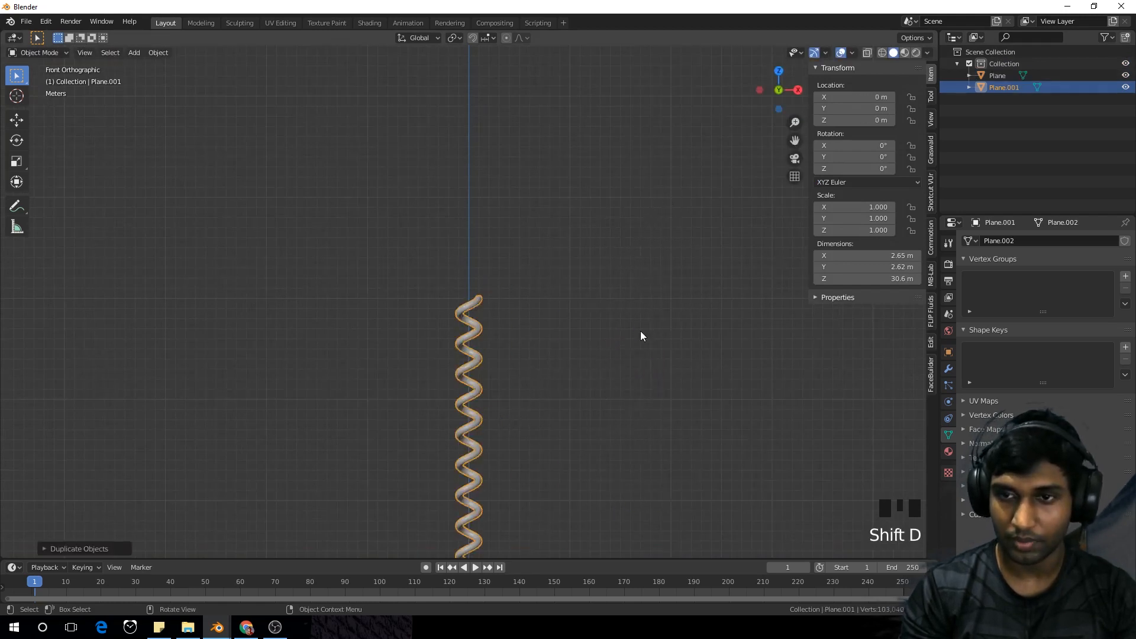
left_click(854, 169)
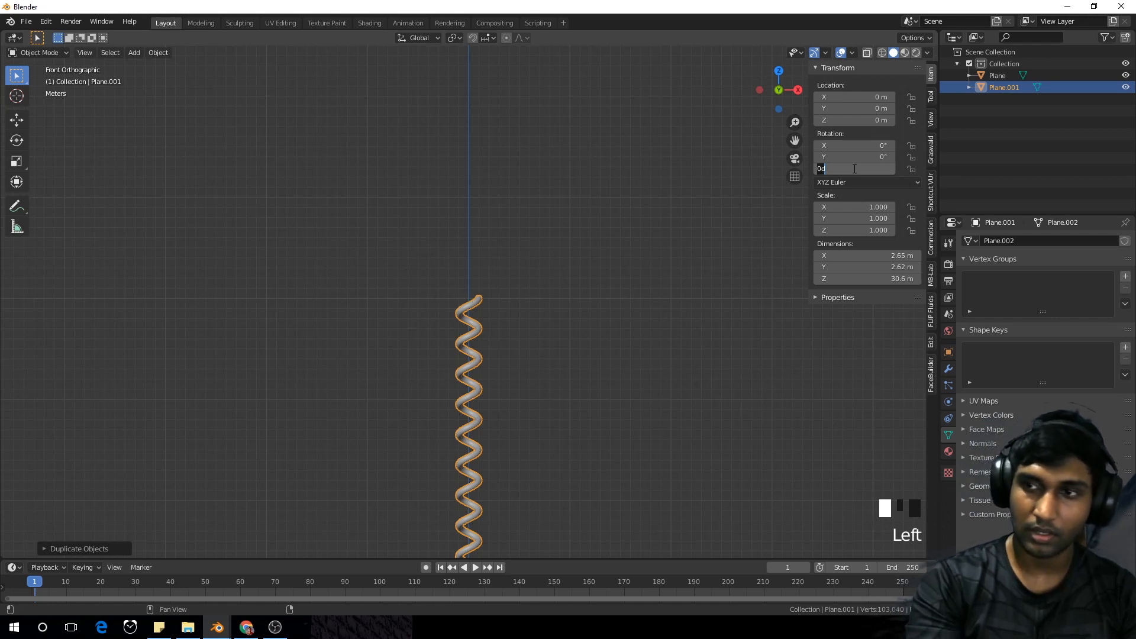
type("120")
key("Return")
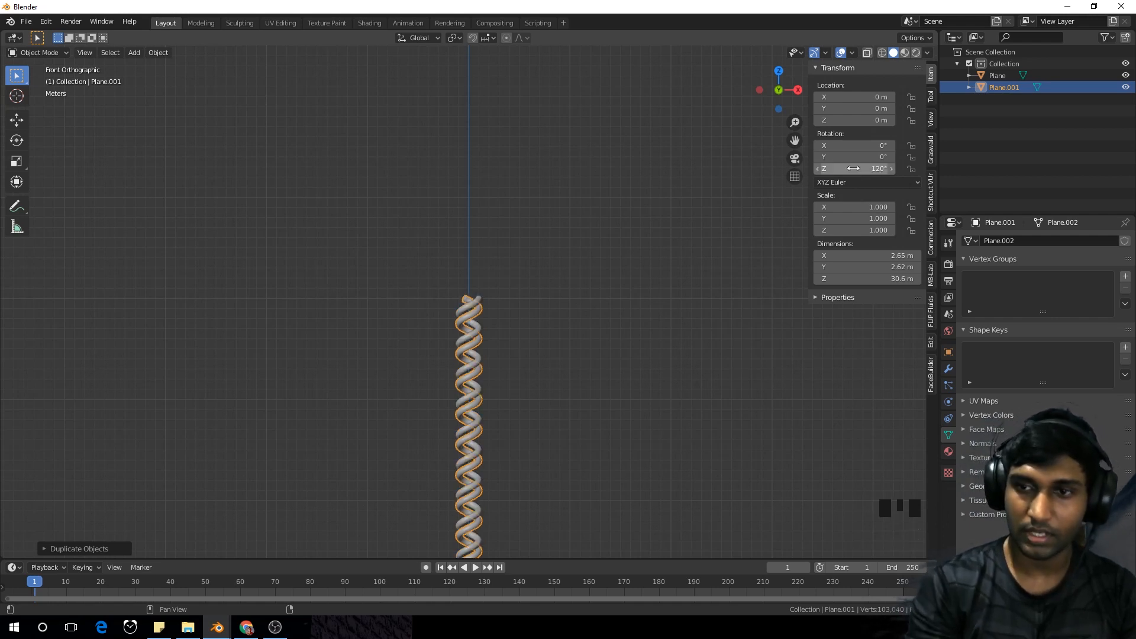
Duplicate the original helical tube in place again and set this second copy's Z rotation to 240°
scroll(626, 271, "up", 2)
left_click(456, 311)
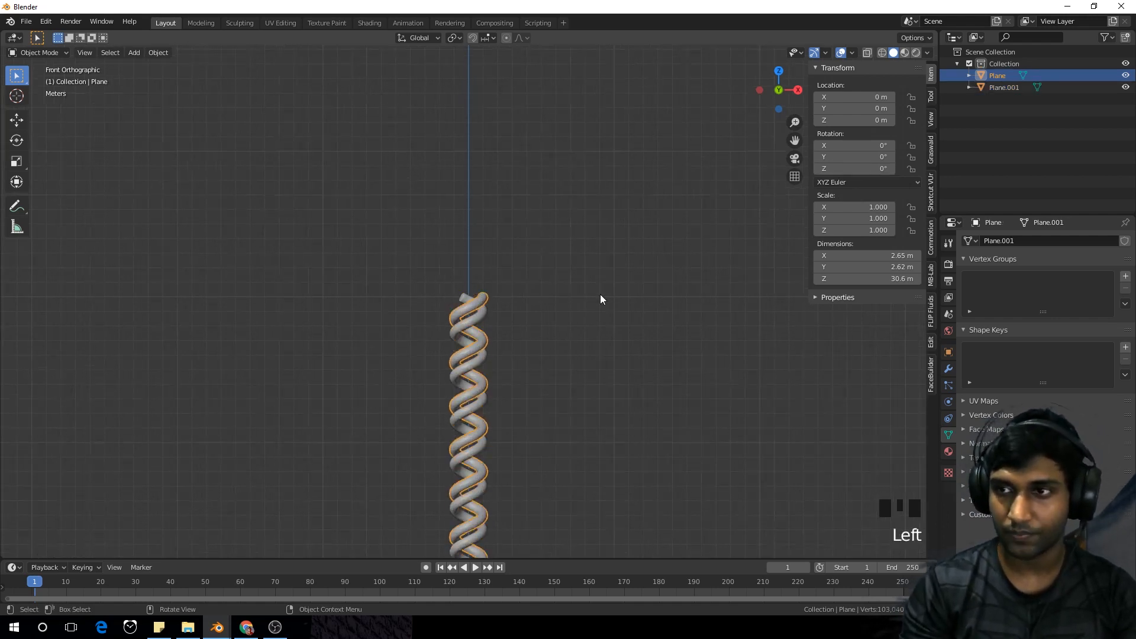
key("shift+d")
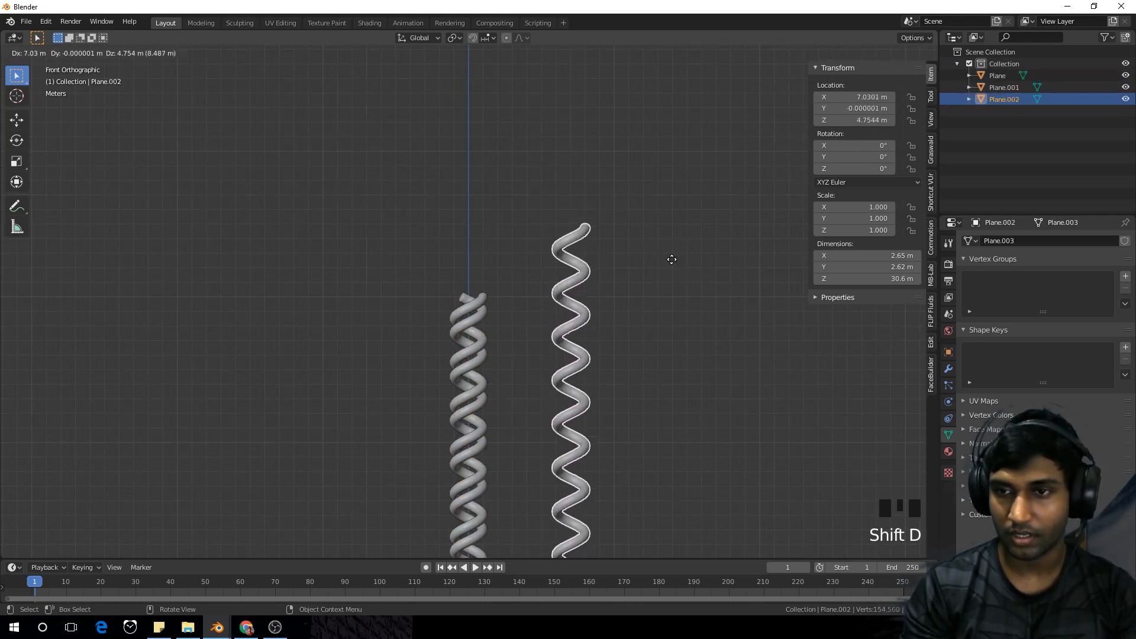
right_click(647, 269)
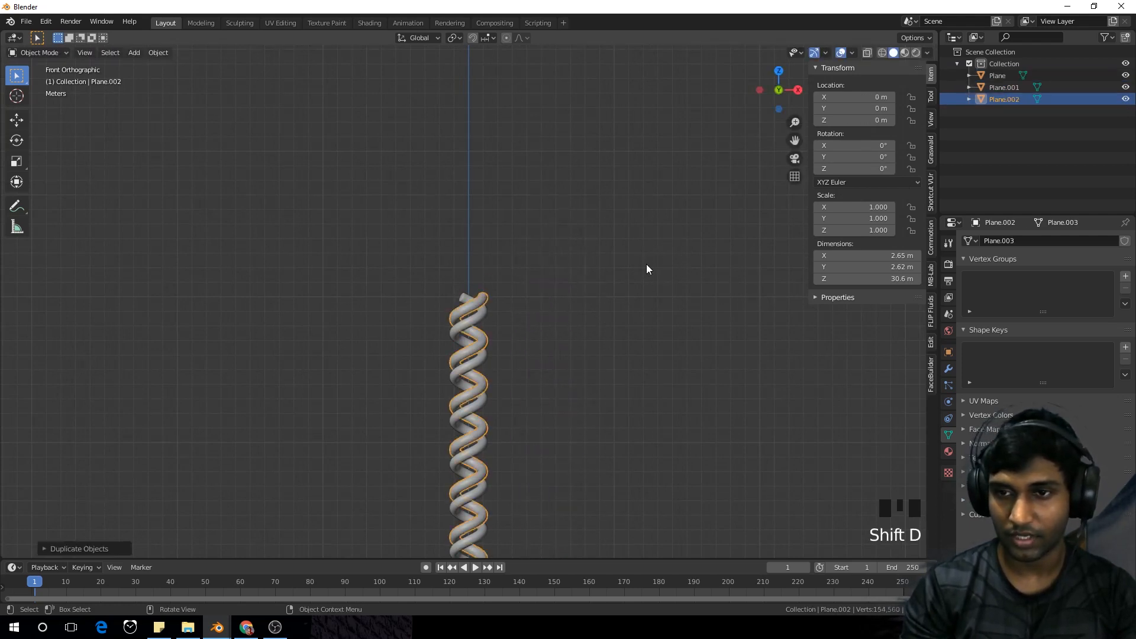
left_click(858, 171)
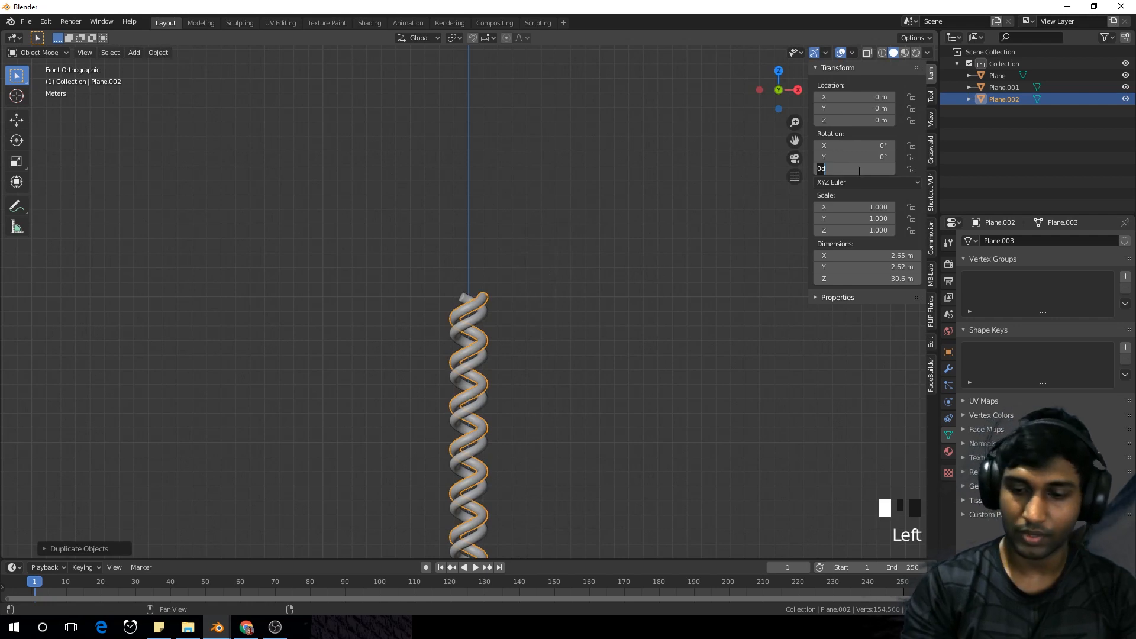
key("Return")
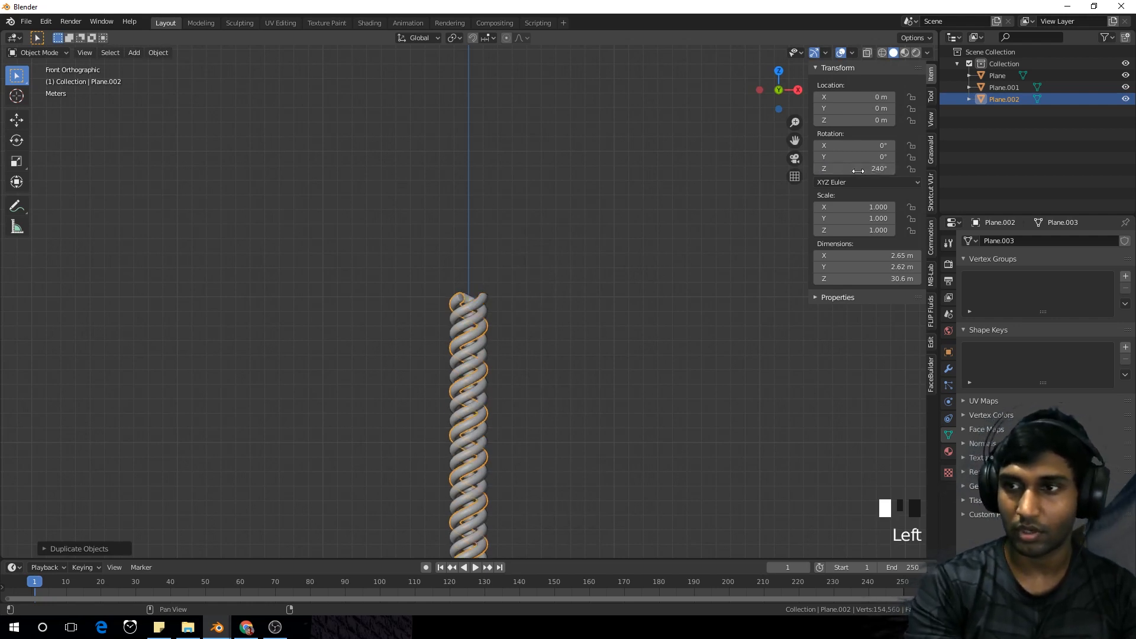
middle_click_drag(578, 216, 465, 286)
scroll(528, 331, "up", 4)
scroll(465, 281, "down", 4)
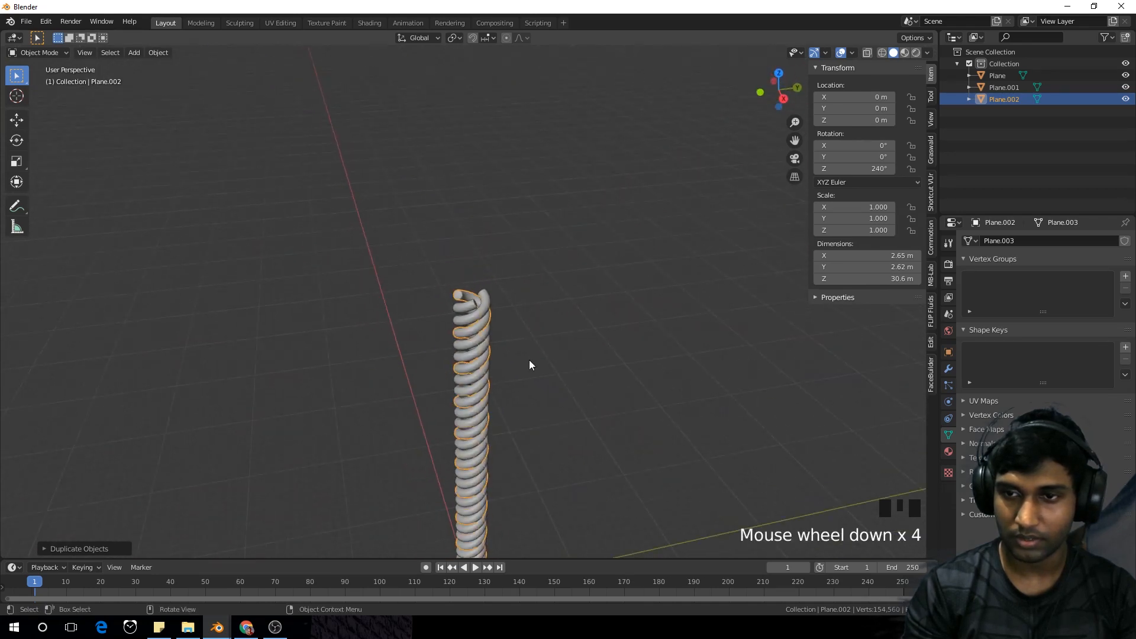
Add a Plain Axes empty at the base of the twisted tubes and scale it up to about 8.27
key("KP_1")
scroll(558, 406, "down", 5)
middle_click_drag(559, 411, 544, 361, "shift")
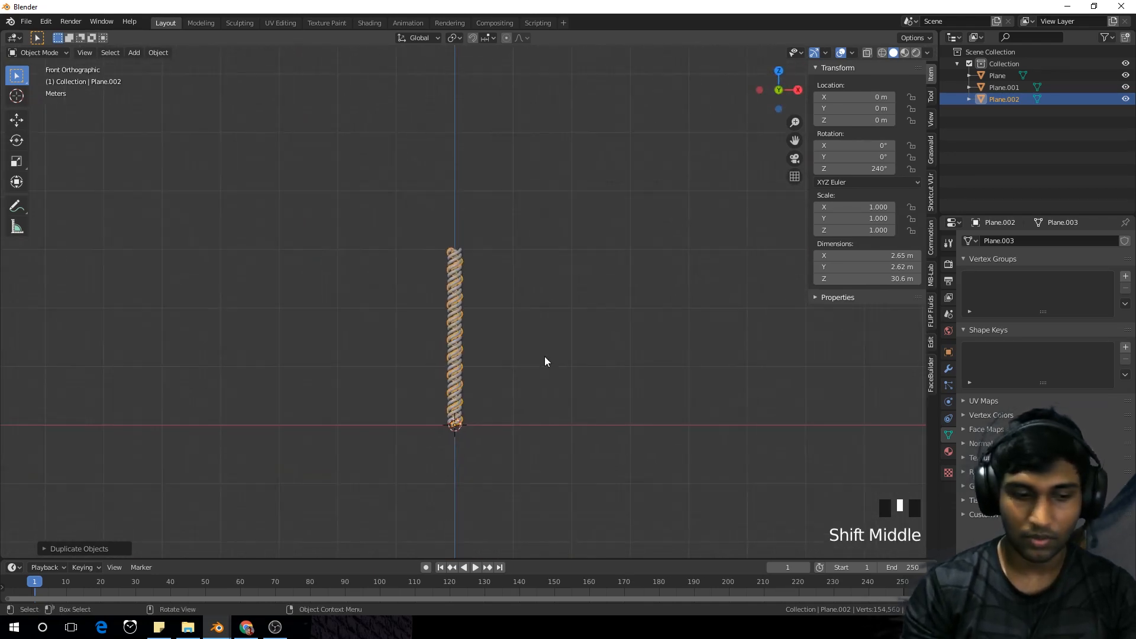
key("shift+a")
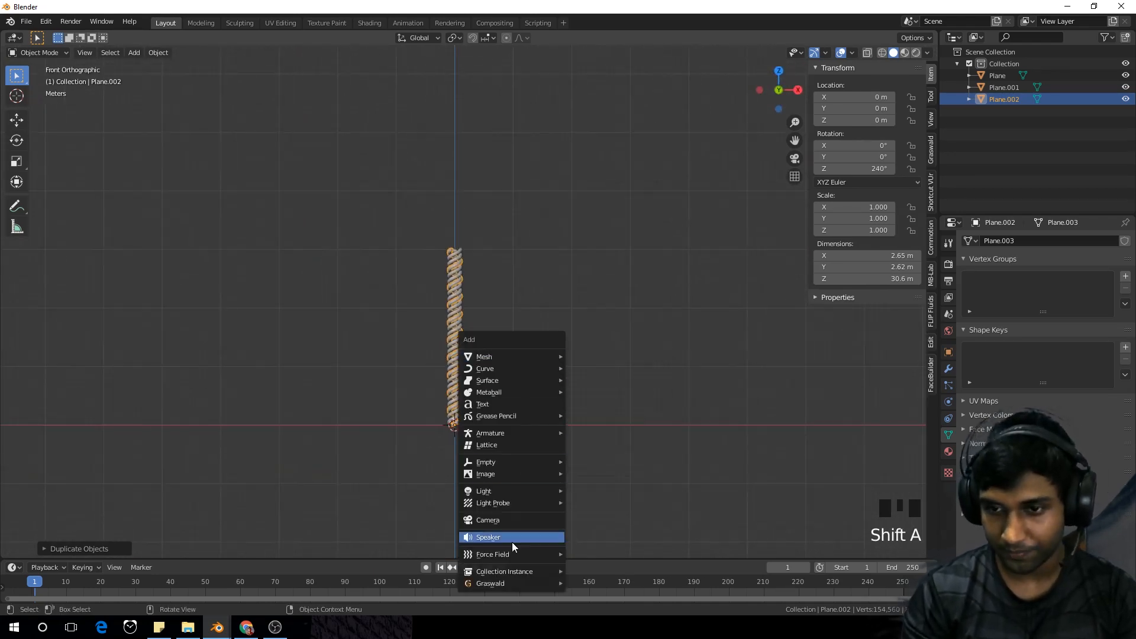
mouse_move(527, 494)
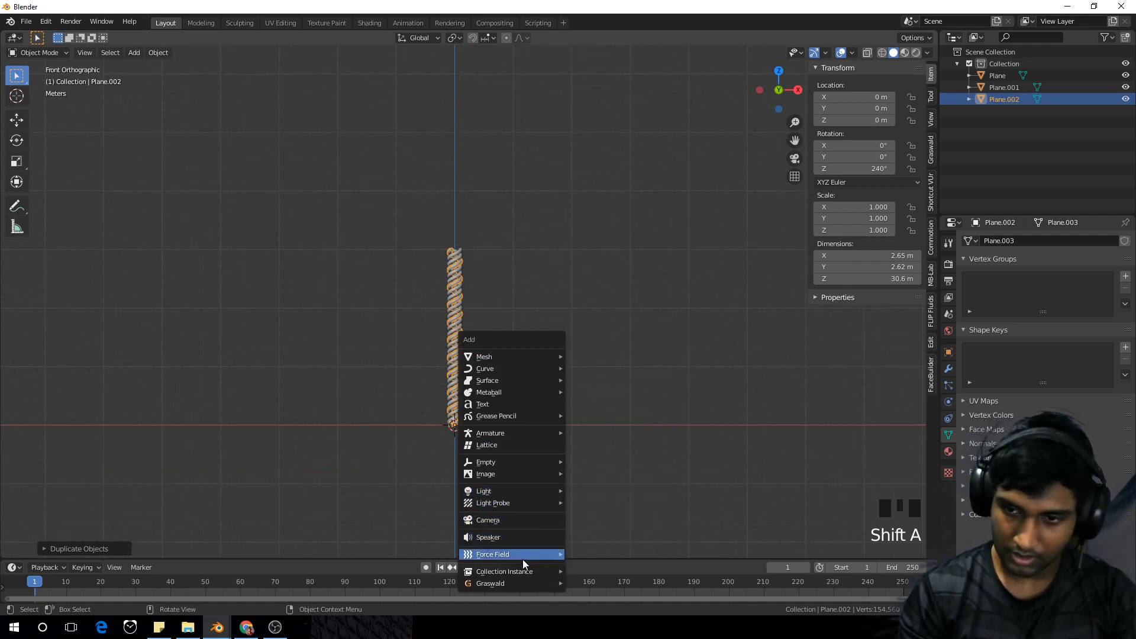
mouse_move(535, 463)
left_click(614, 463)
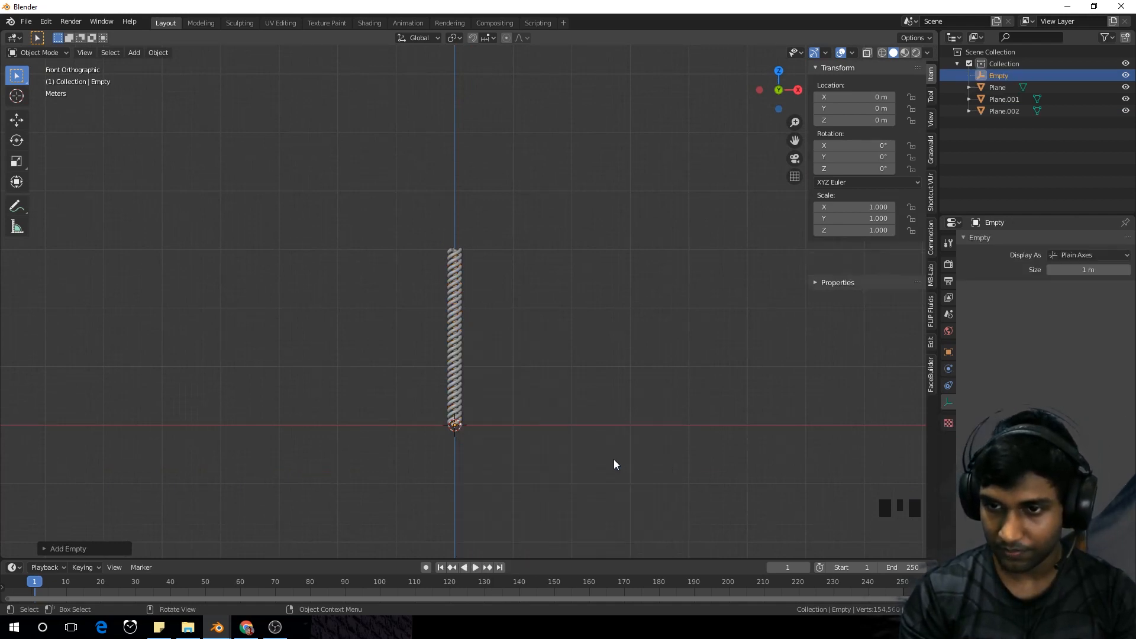
key("s")
left_click(609, 52)
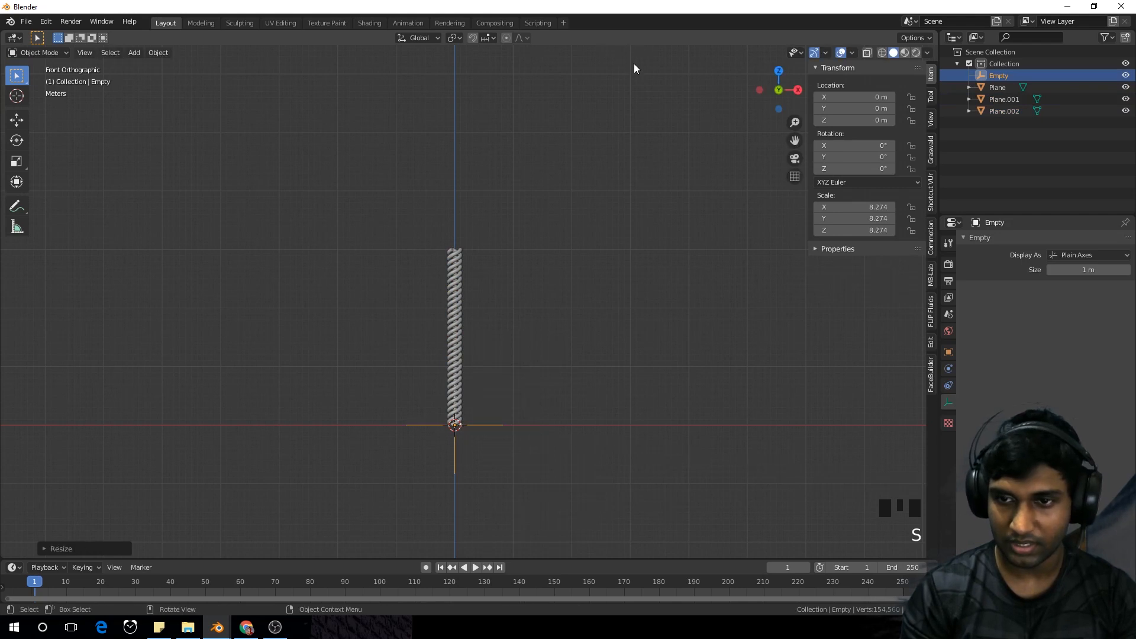
Parent the three helical tubes to the empty using the Object option
scroll(628, 236, "up", 2)
left_click_drag(318, 204, 608, 343)
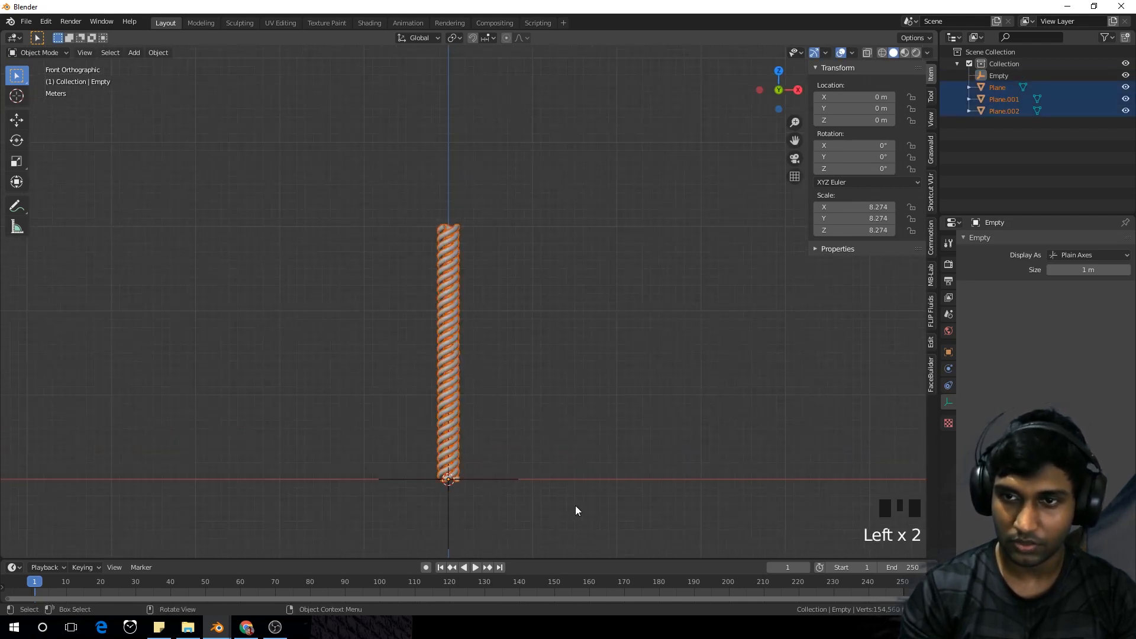
middle_click_drag(576, 505, 589, 419, "shift")
left_click(504, 406, "shift")
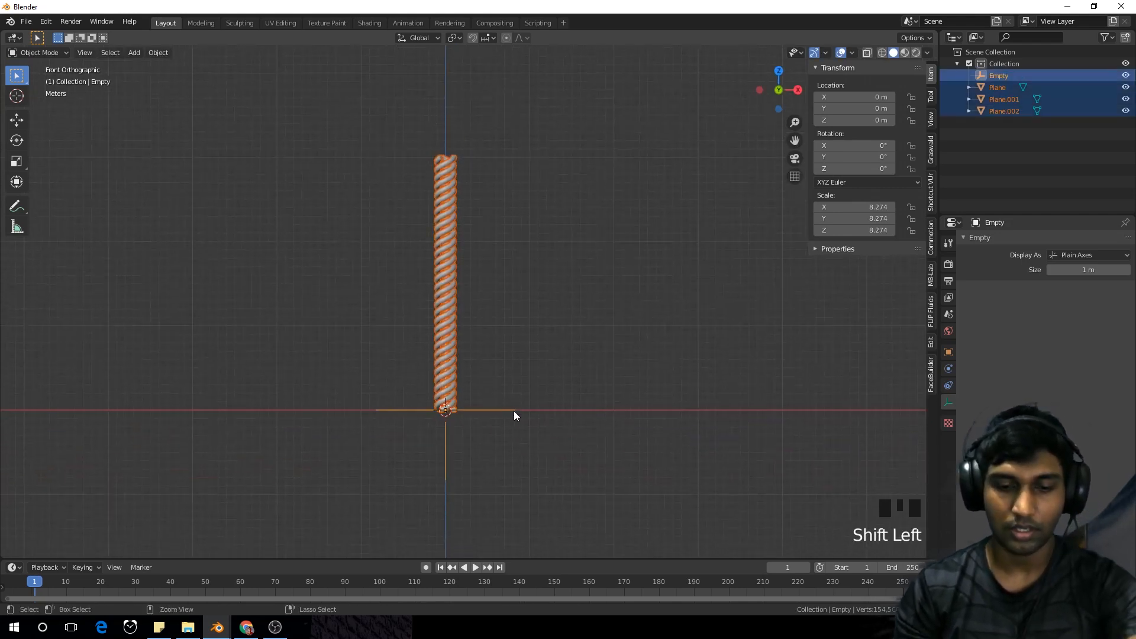
key("ctrl+p")
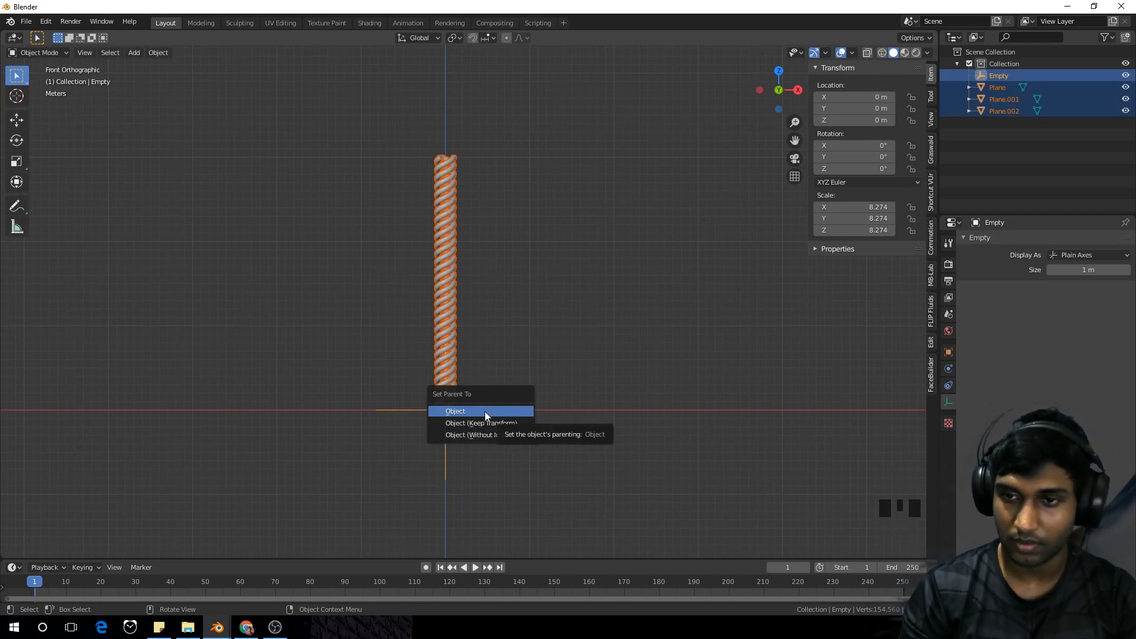
left_click(485, 411)
scroll(611, 313, "up", 1)
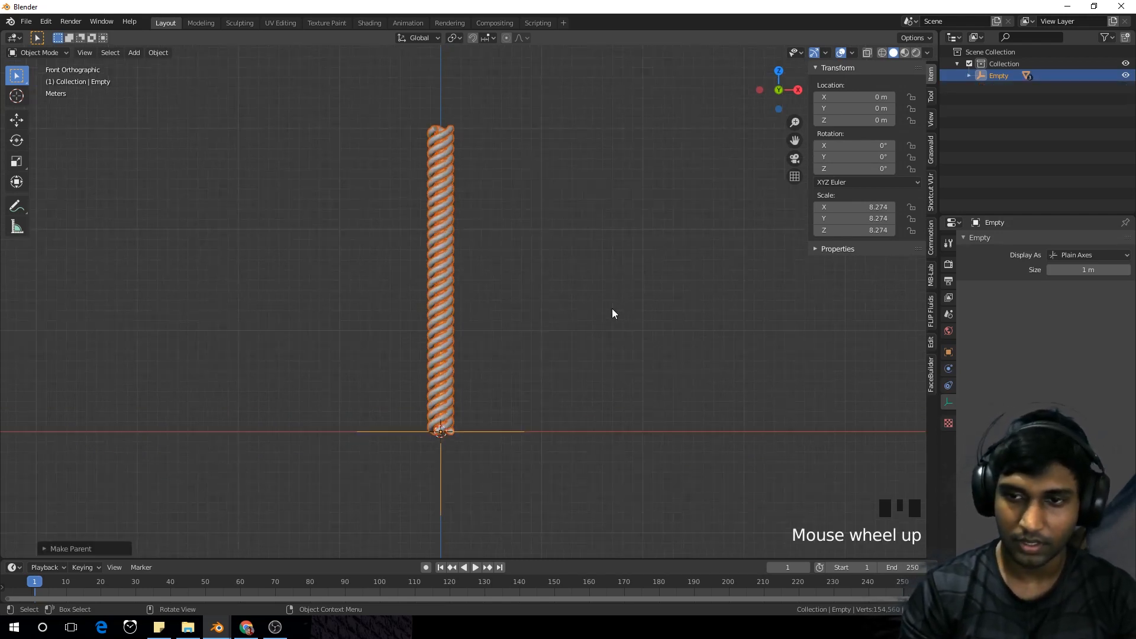
Select only the empty and try moving it to test that the tubes follow
left_click(505, 433)
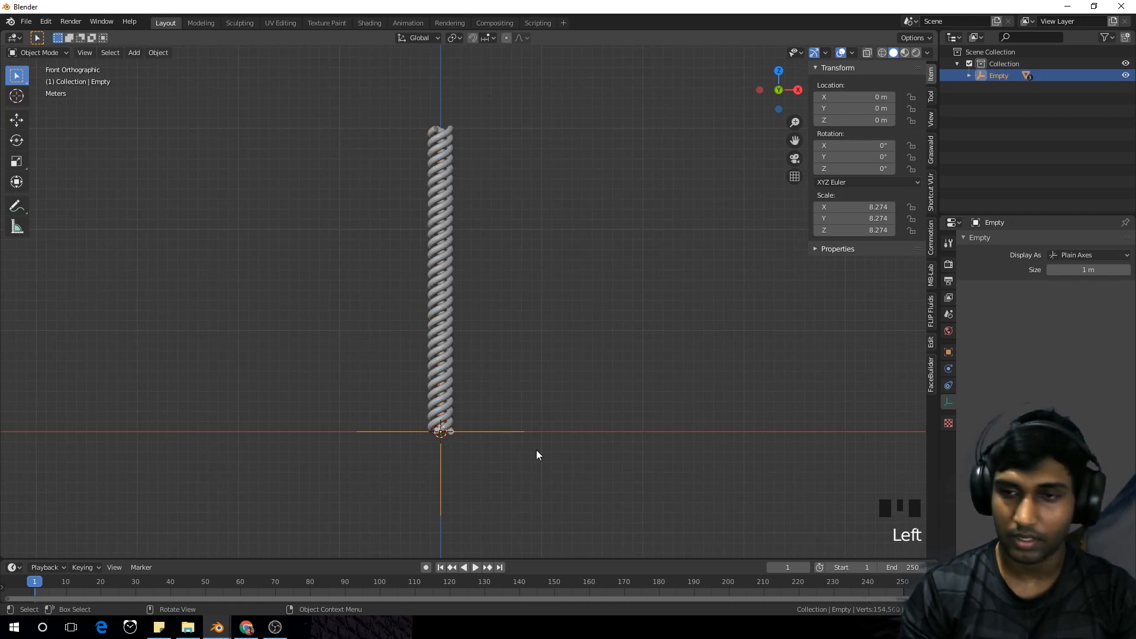
key("g")
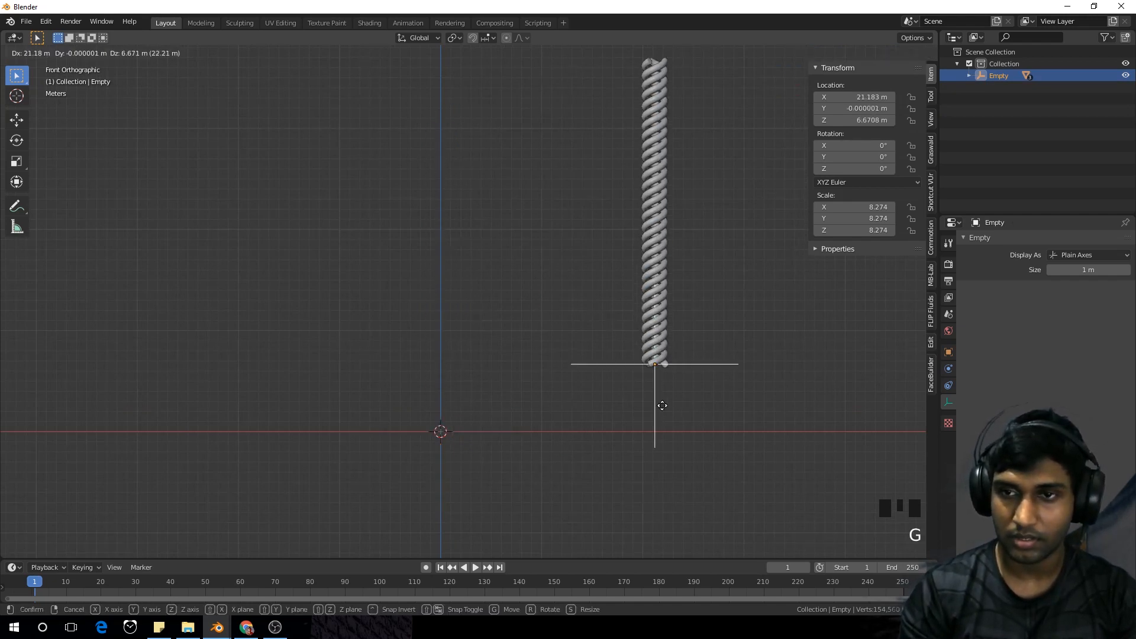
right_click(585, 406)
scroll(611, 418, "down", 1)
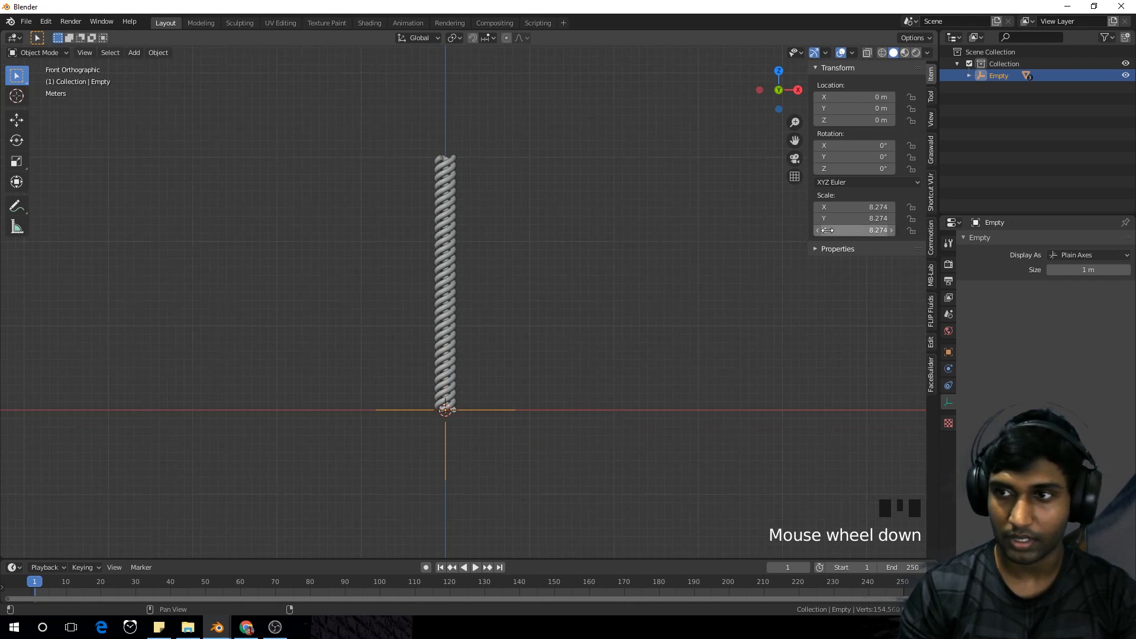
Set the empty's X rotation to 90° to lay the twisted tubes horizontally along the Y axis
left_click(859, 147)
type("90")
key("Return")
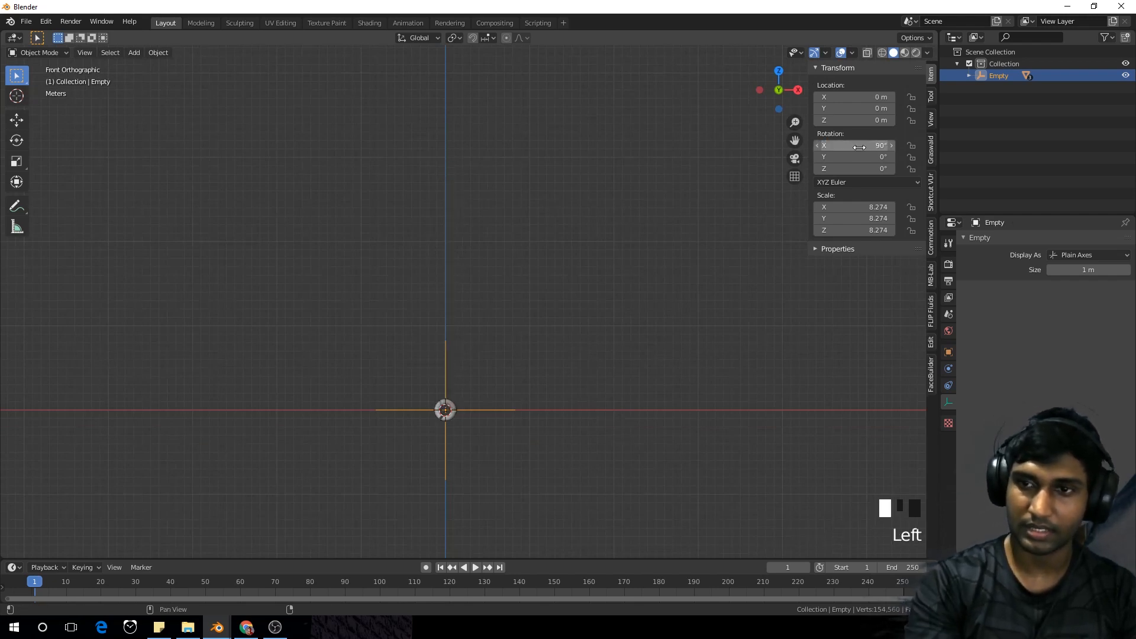
middle_click_drag(515, 261, 422, 226)
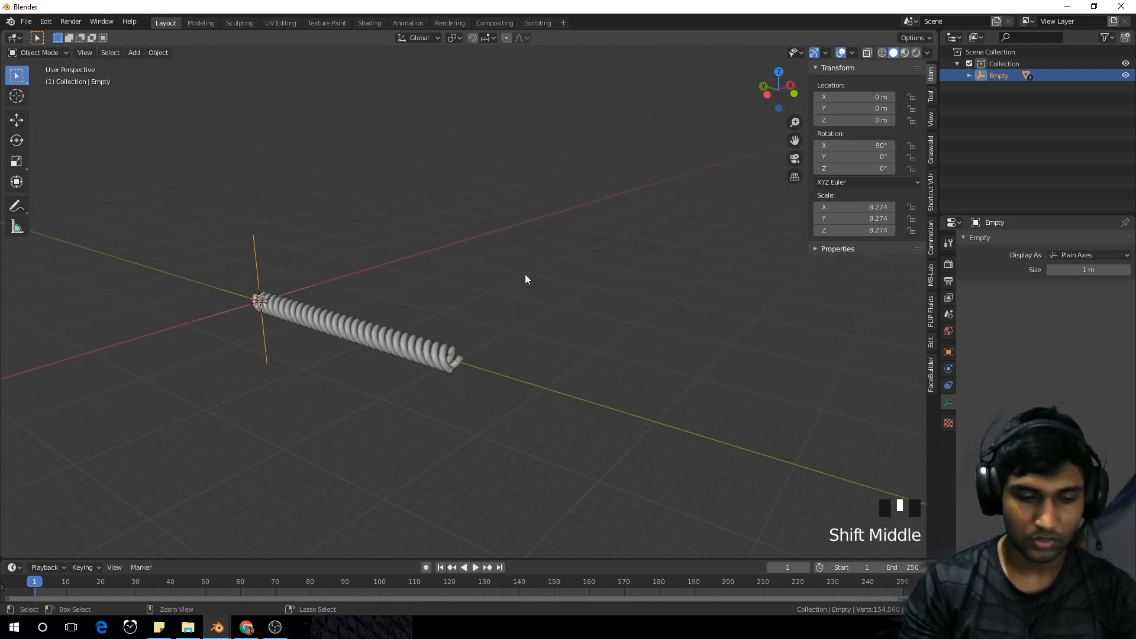
Deselect the empty and add a camera to the scene
key("ctrl+a")
left_click(524, 166)
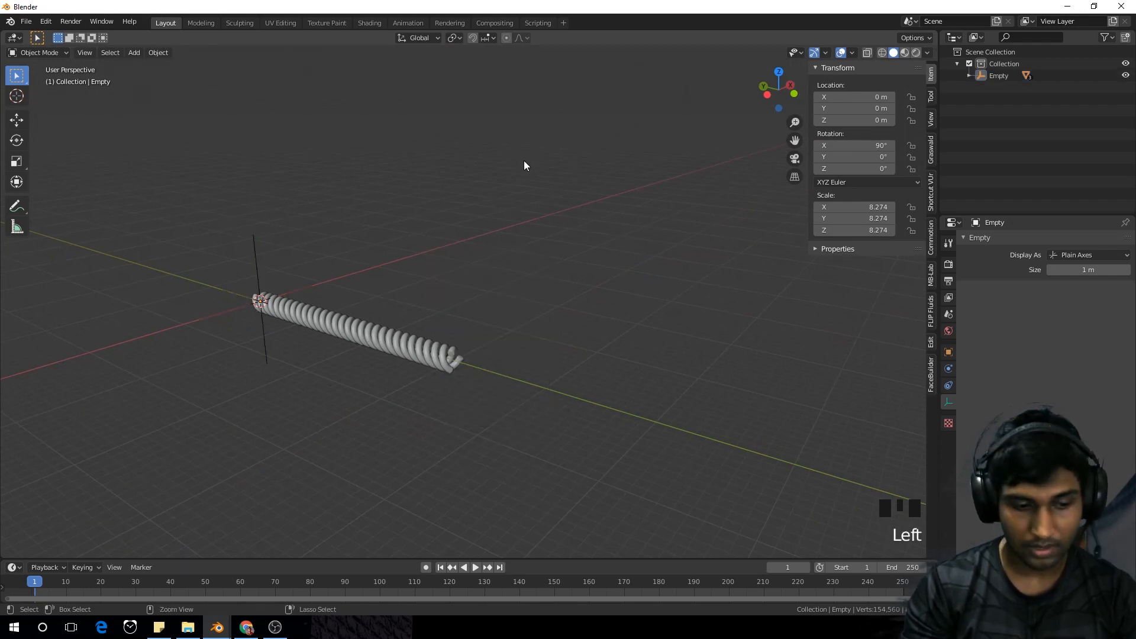
key("shift+a")
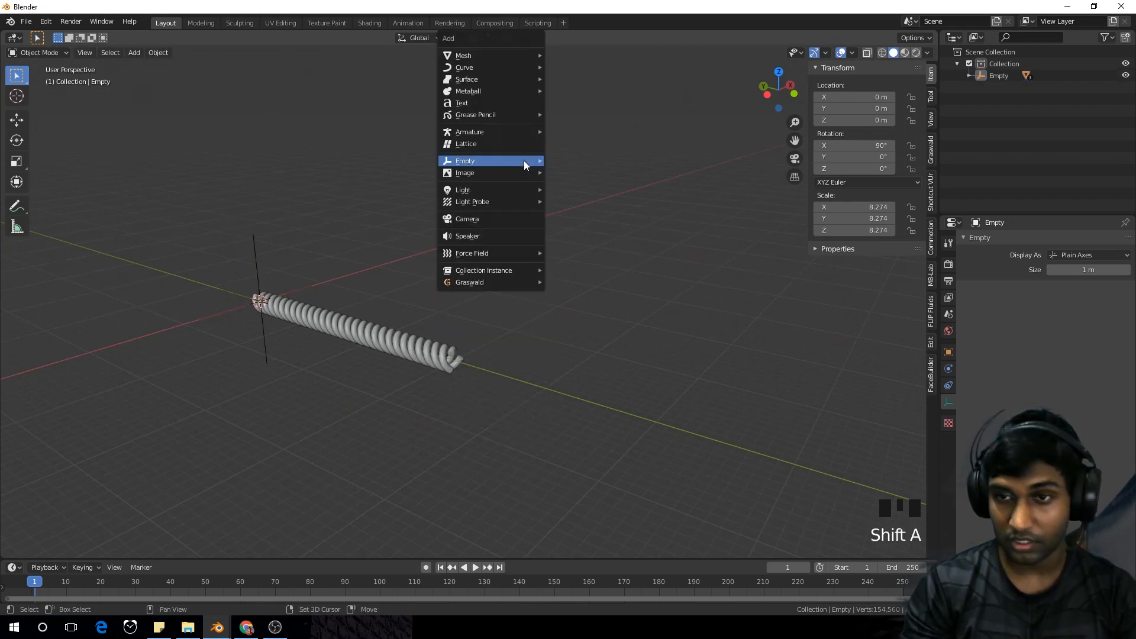
left_click(484, 219)
Align the camera to a close view of the tubes' free ends and shift it slightly to adjust the framing
middle_click_drag(484, 219, 555, 301)
scroll(555, 360, "up", 2)
middle_click_drag(555, 360, 566, 282, "shift")
scroll(532, 304, "up", 1)
scroll(558, 322, "up", 2)
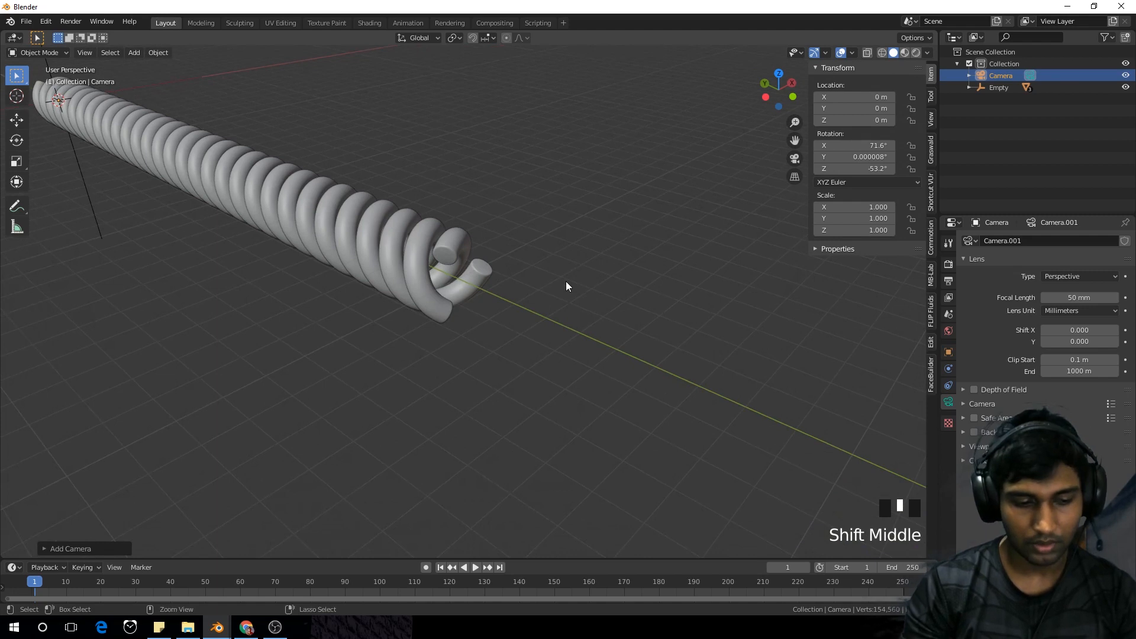
key("ctrl+alt+KP_0")
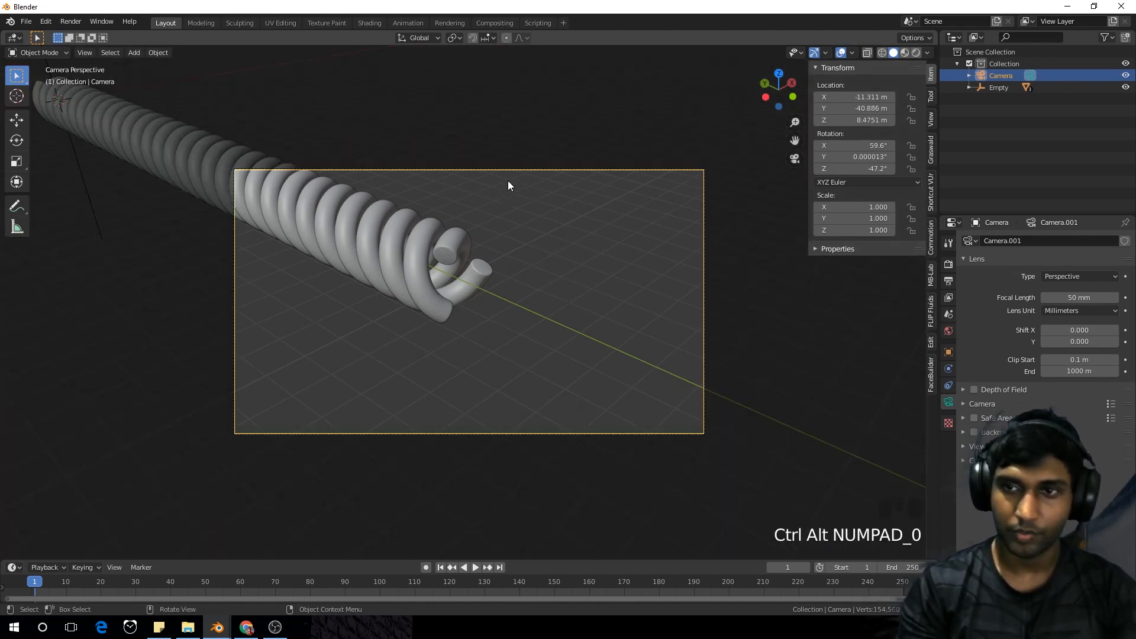
left_click(569, 229)
key("g")
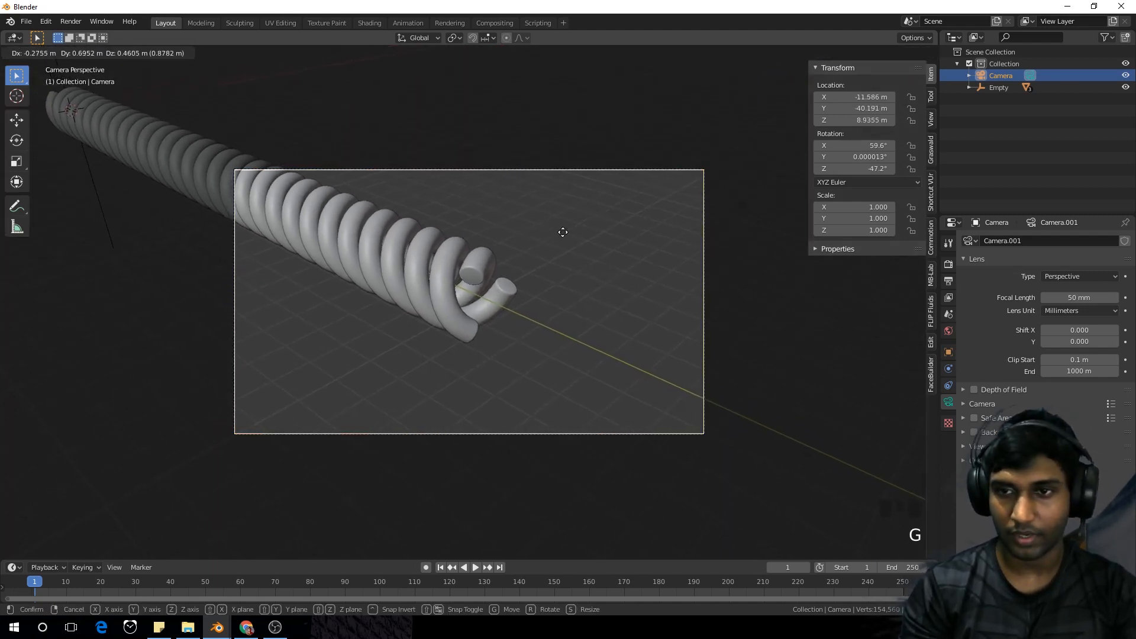
left_click(545, 243)
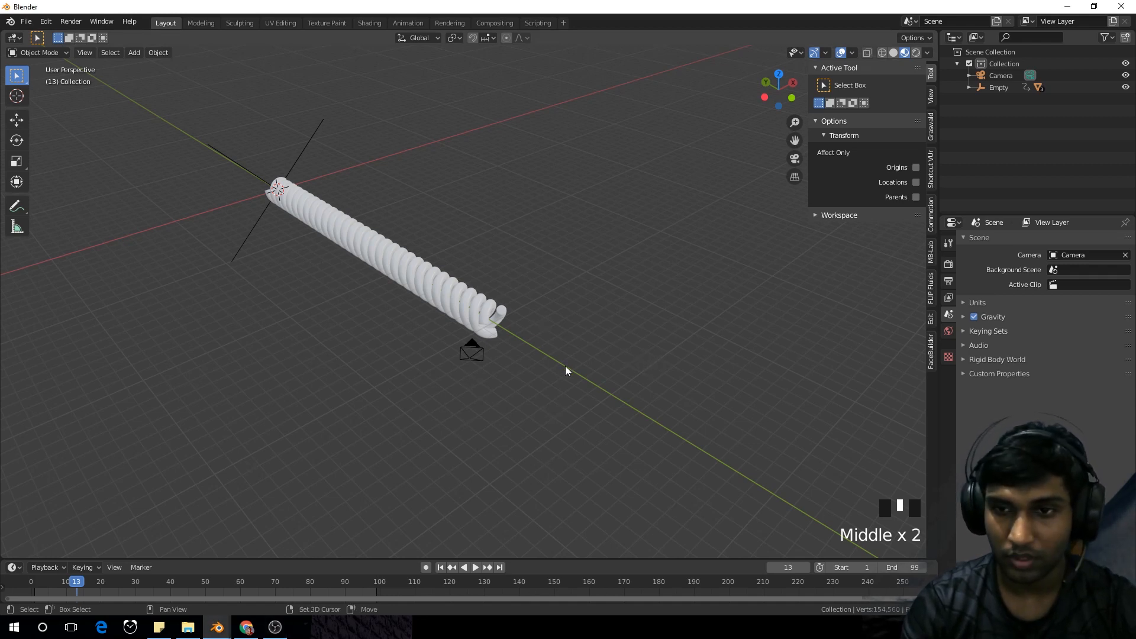
Add a plane at the origin of the tubes and scale it by 10
key("shift+a")
left_click(616, 364)
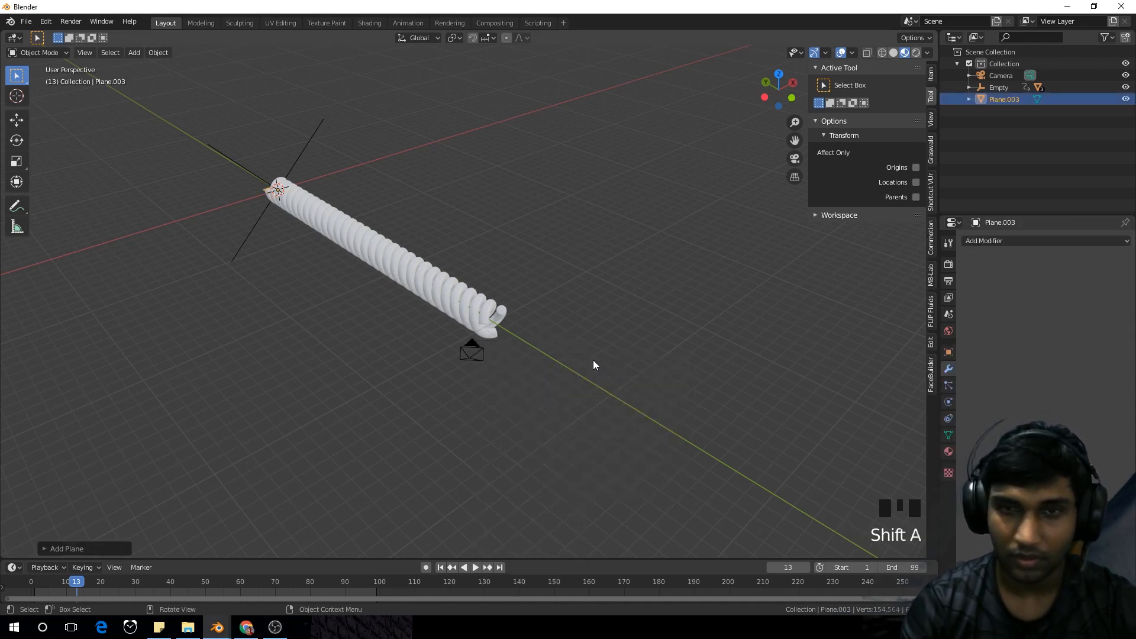
key("KP_7")
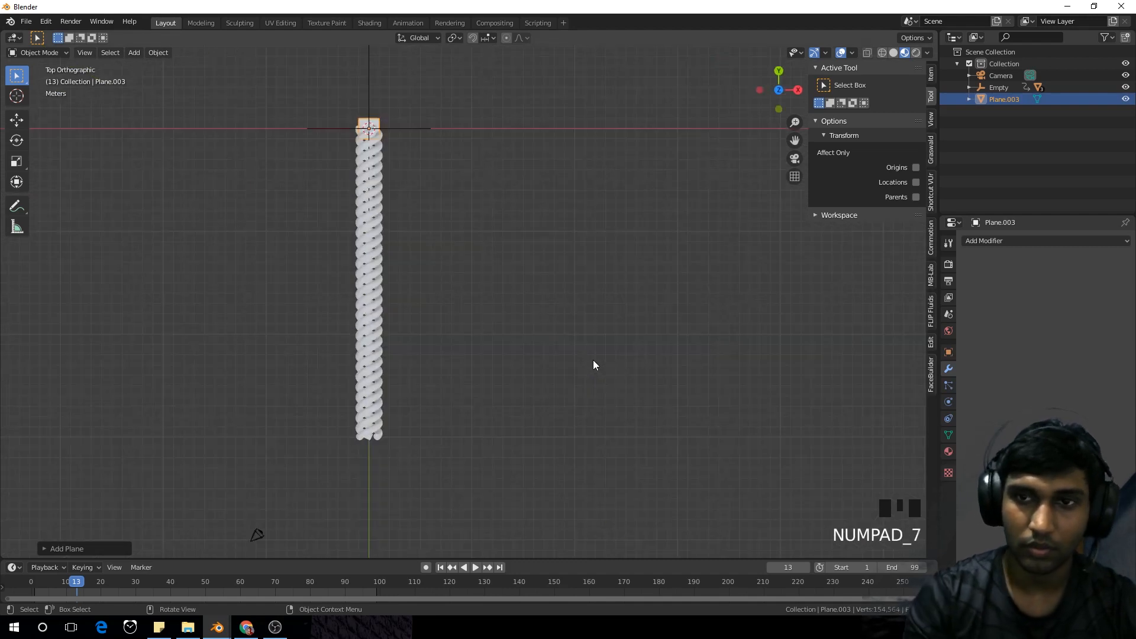
type("s")
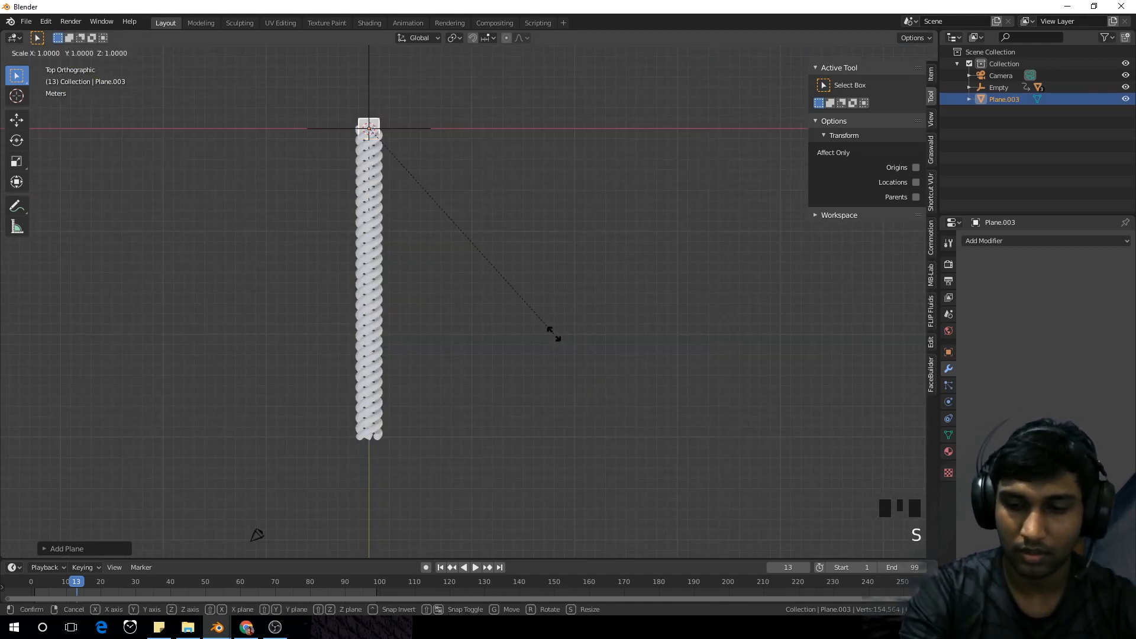
type("10")
key("Return")
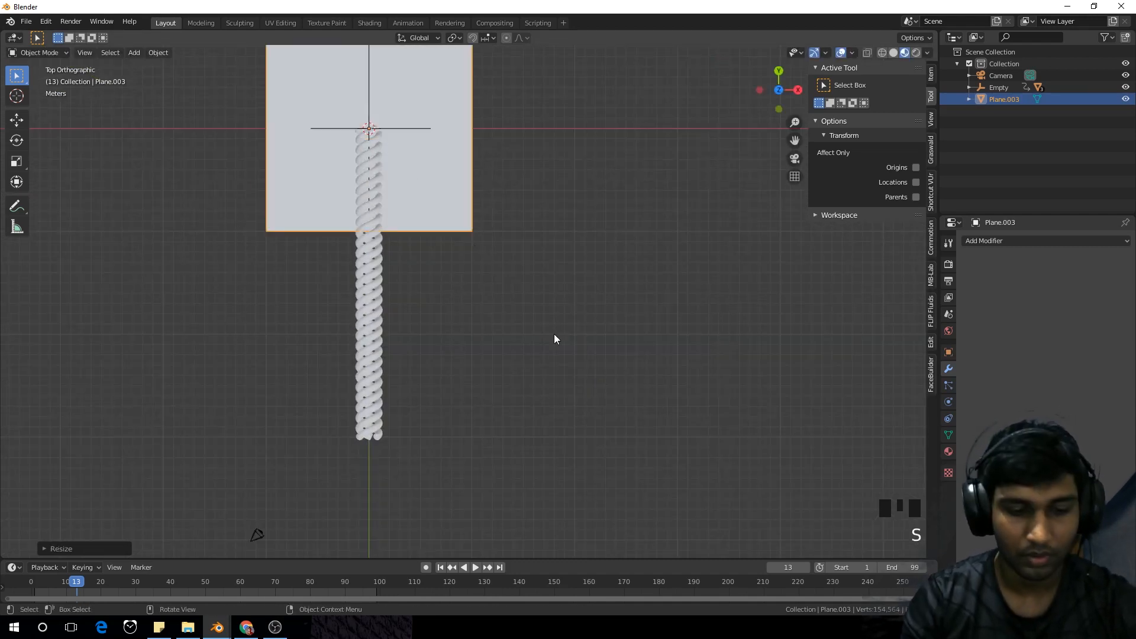
left_click(928, 75)
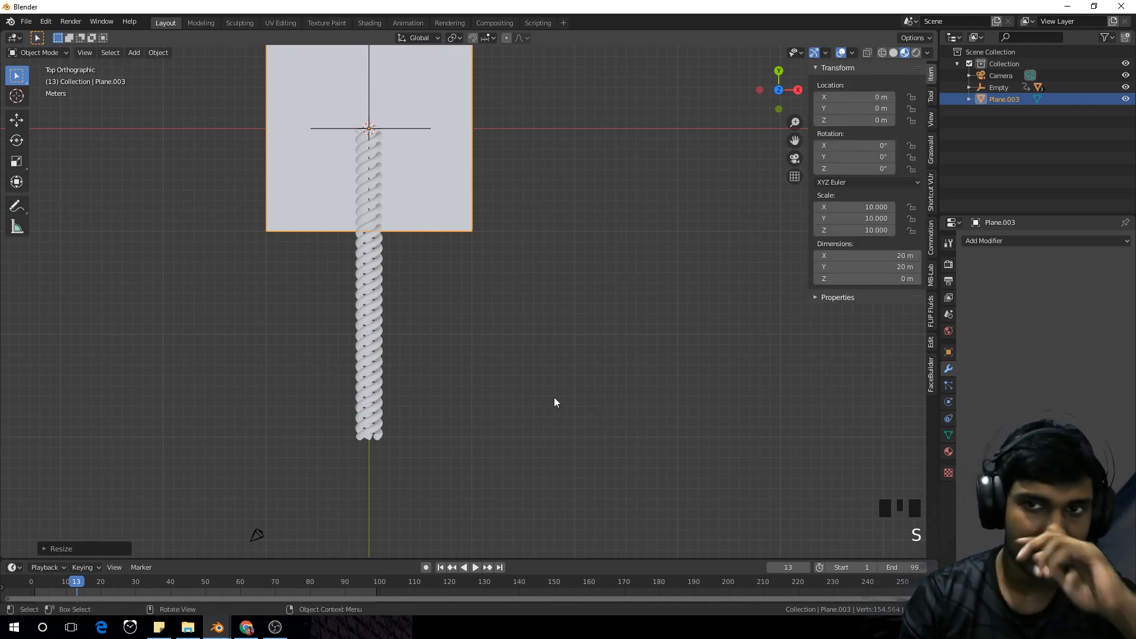
Give the plane an Array modifier with count 4 and relative offset X 0, Y -1, extending it along the tubes
scroll(554, 397, "down", 1)
left_click(1070, 239)
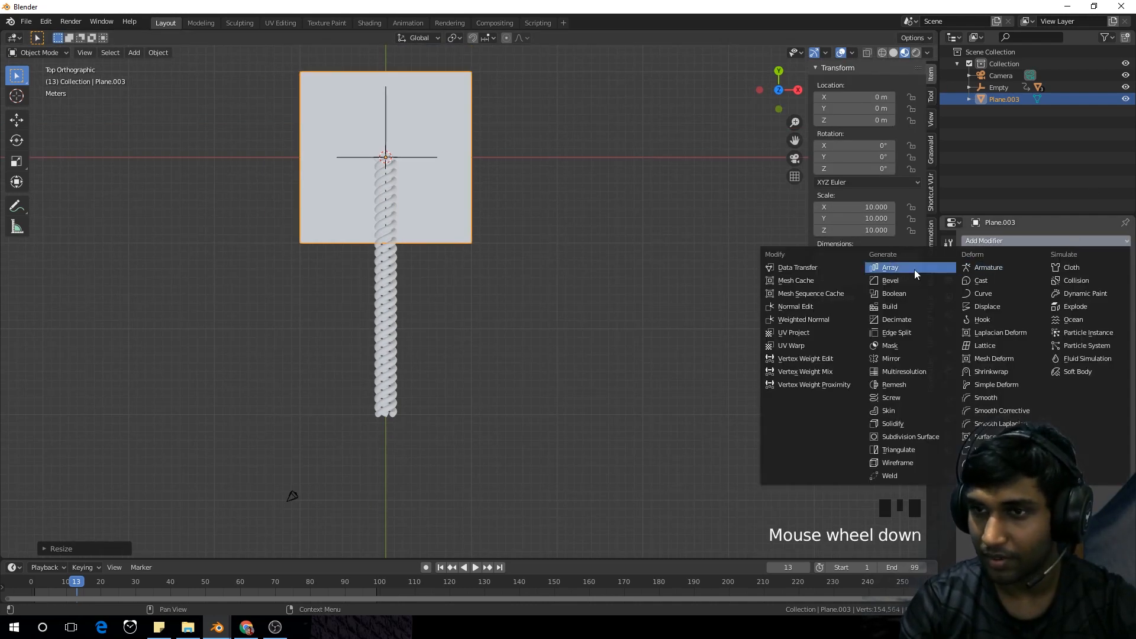
left_click(880, 264)
left_click(1085, 347)
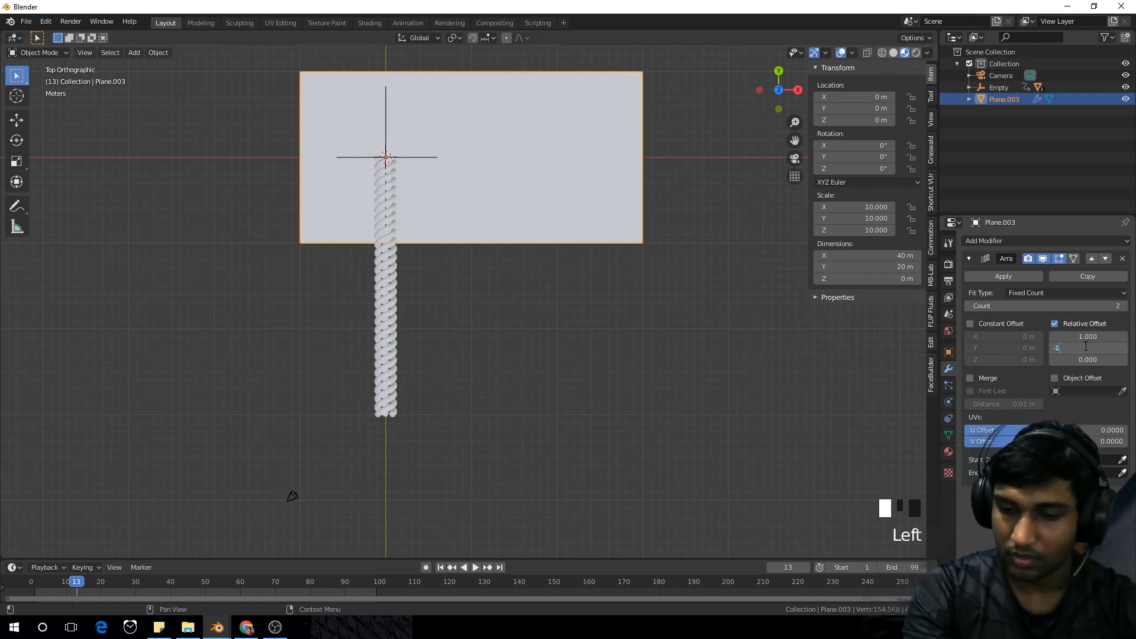
type("-1")
key("Return")
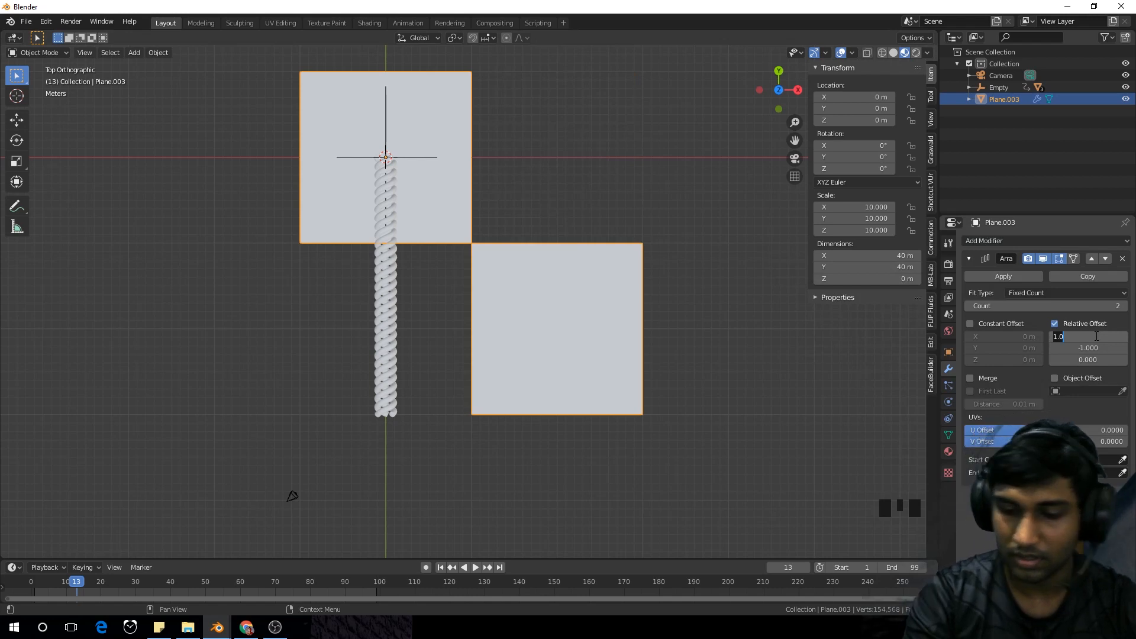
left_click_drag(1086, 337, 1070, 334)
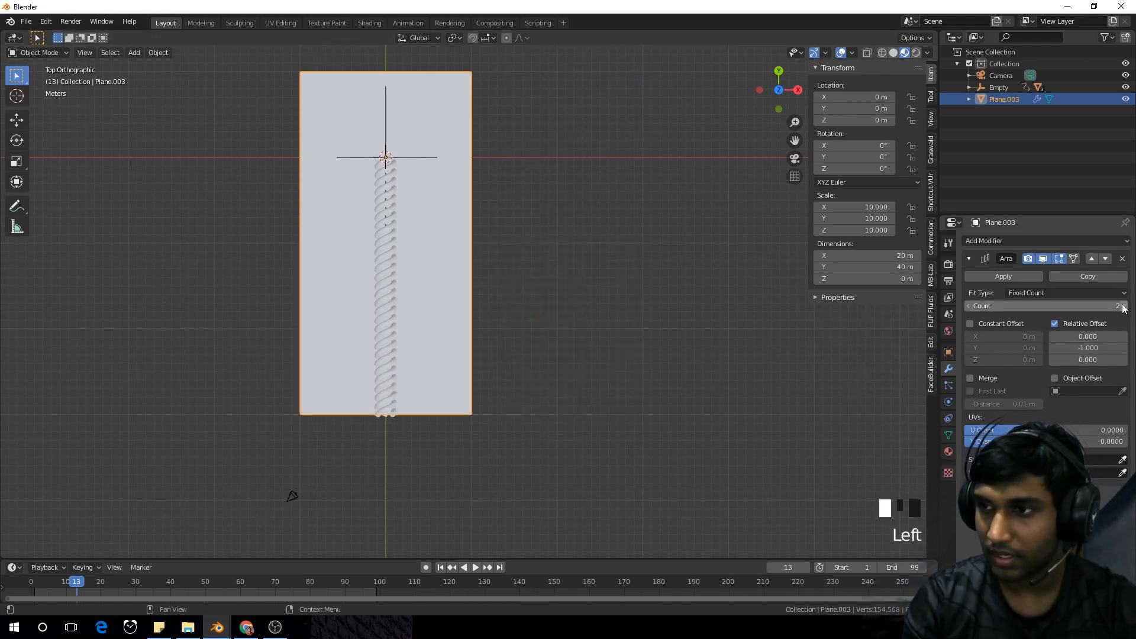
left_click_drag(1110, 303, 1114, 306)
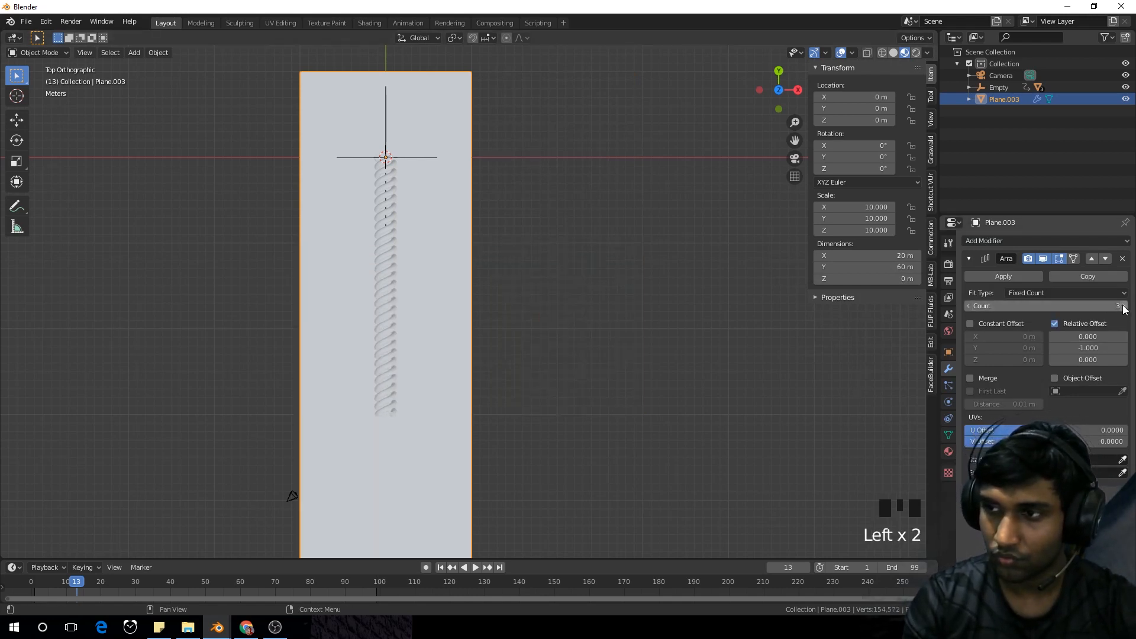
left_click(1119, 306)
Lower the arrayed plane along Z to about -1.43 m, beneath the tubes
scroll(559, 355, "down", 2)
middle_click_drag(527, 407, 627, 266)
scroll(585, 303, "up", 2)
key("g")
key("z")
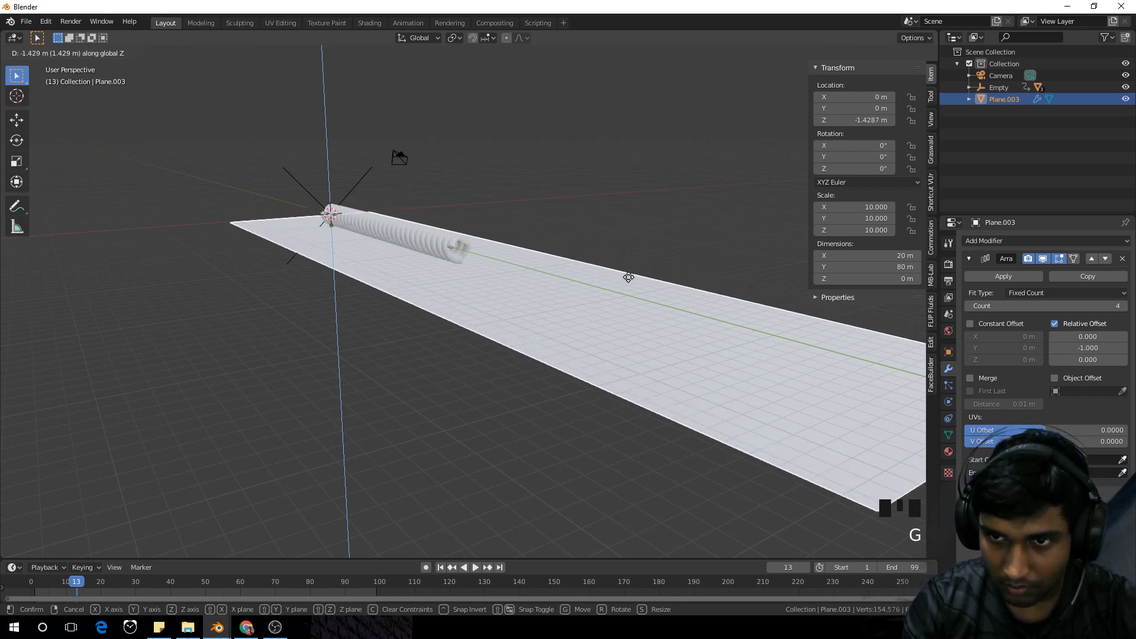
left_click(629, 277)
Insert a location keyframe for the plane at frame 1
middle_click_drag(626, 278, 551, 248)
left_click_drag(72, 582, 35, 582)
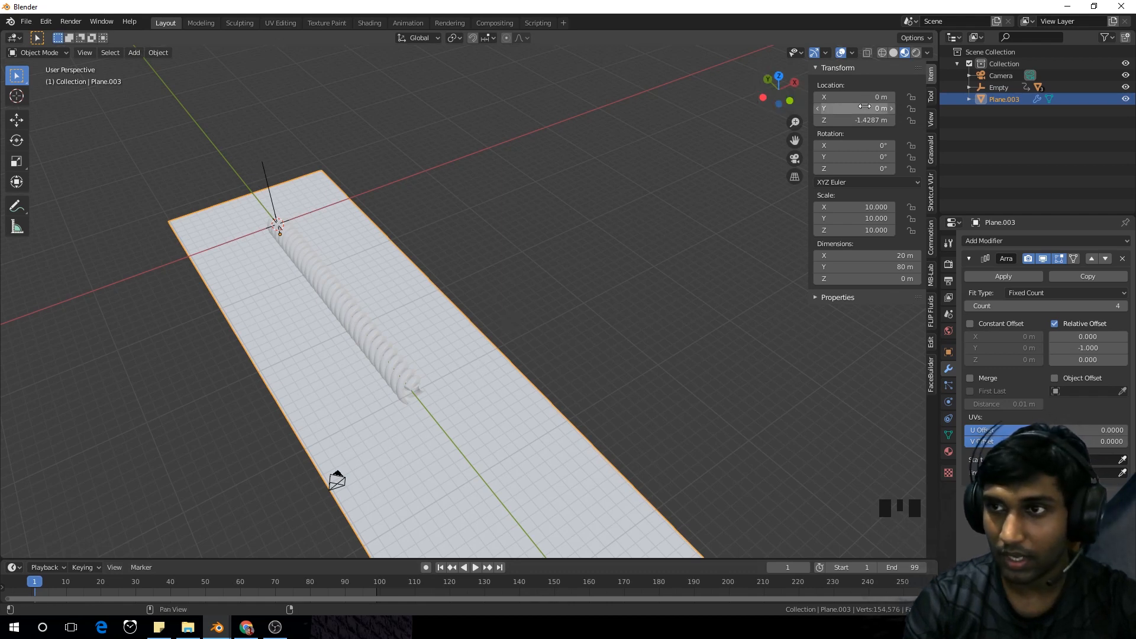
key("i")
Try moving the plane 20 m along the Y axis in the top view to find one tile's travel distance
key("KP_7")
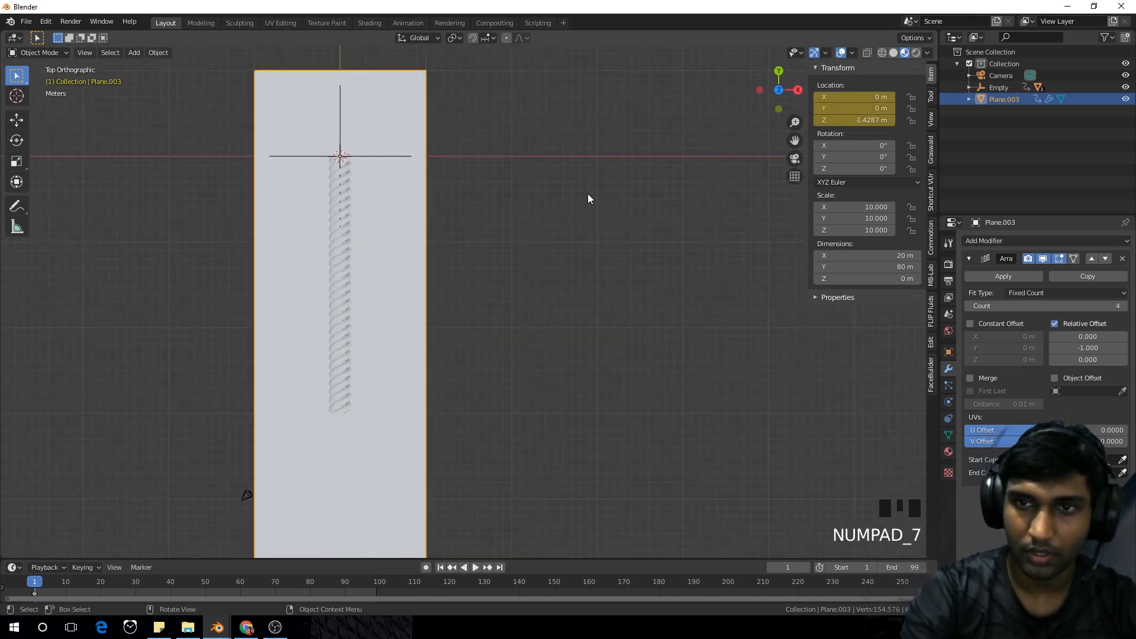
scroll(568, 202, "down", 2)
middle_click_drag(568, 206, 491, 247, "shift")
scroll(492, 248, "up", 1)
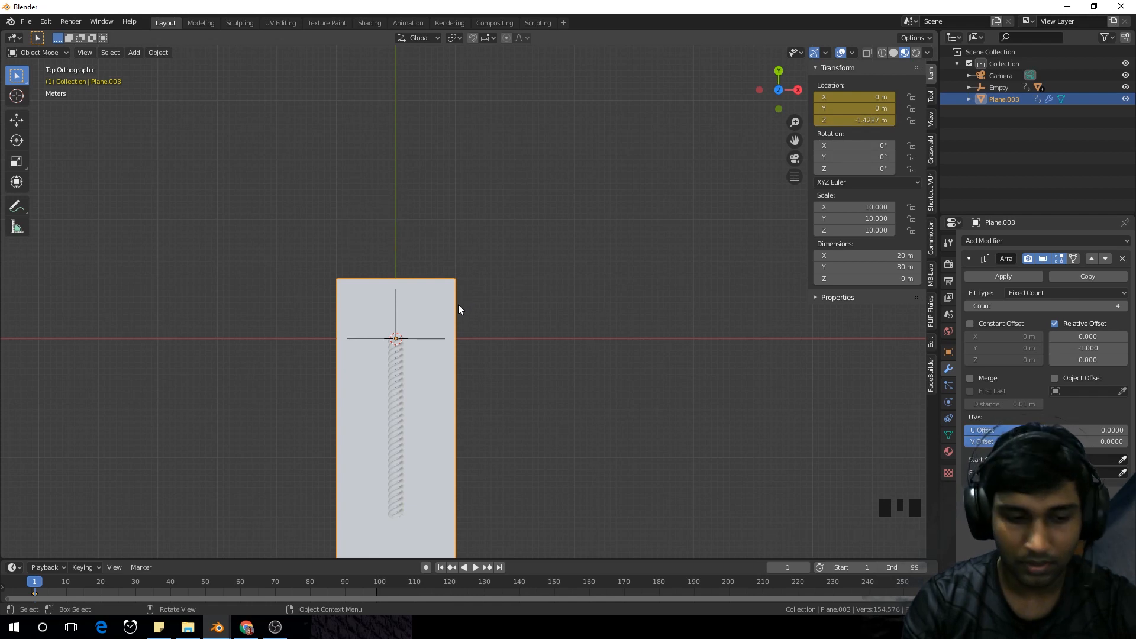
key("g")
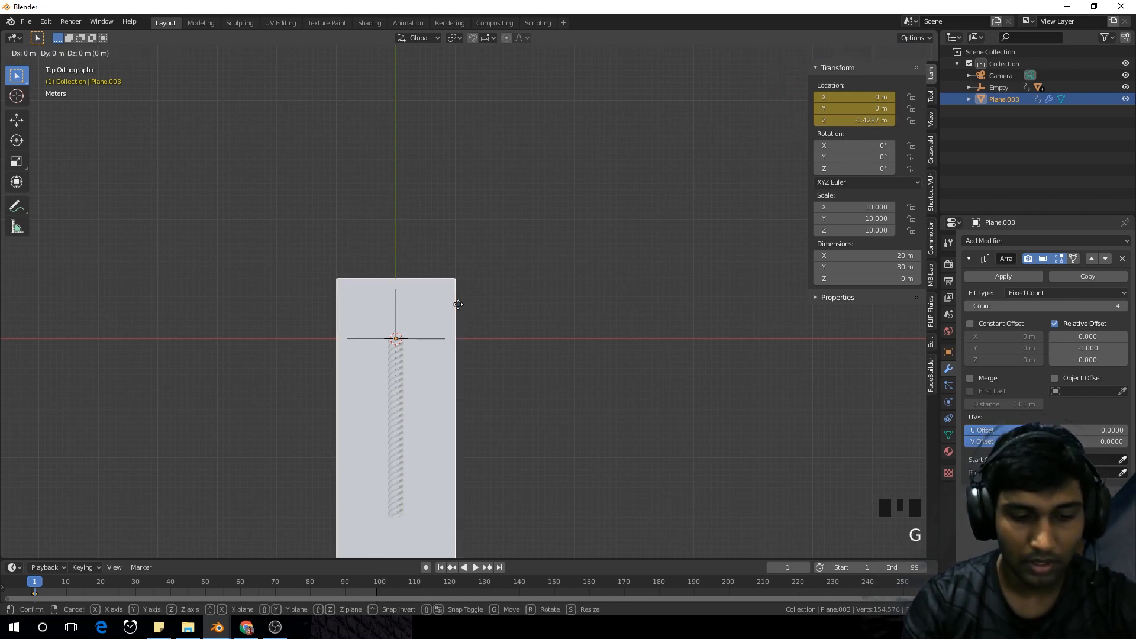
key("y")
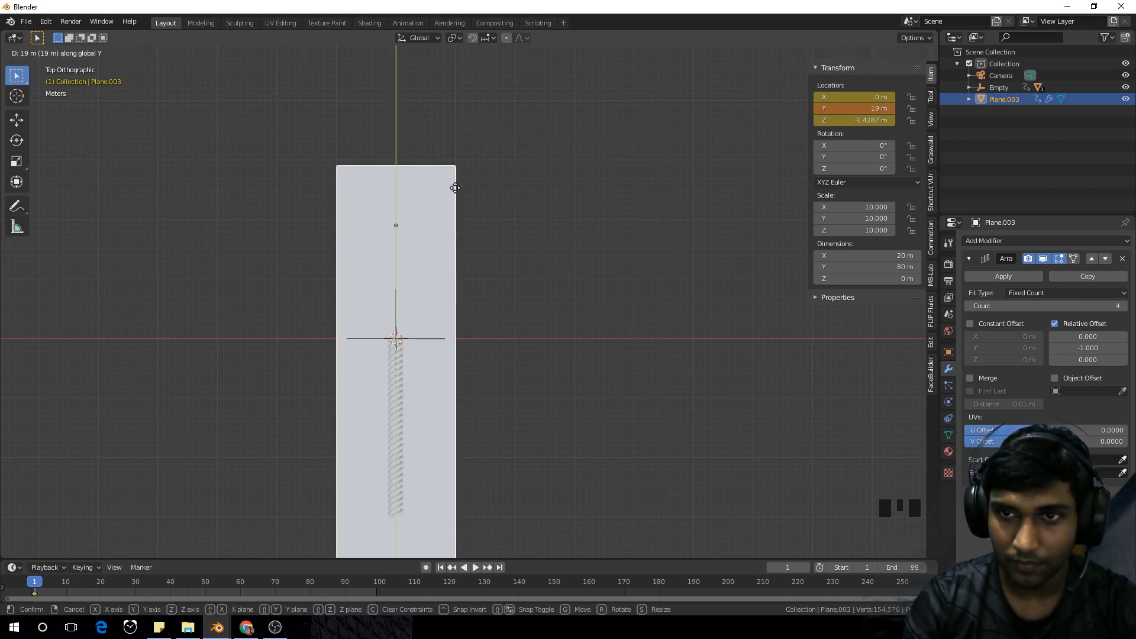
left_click(456, 185)
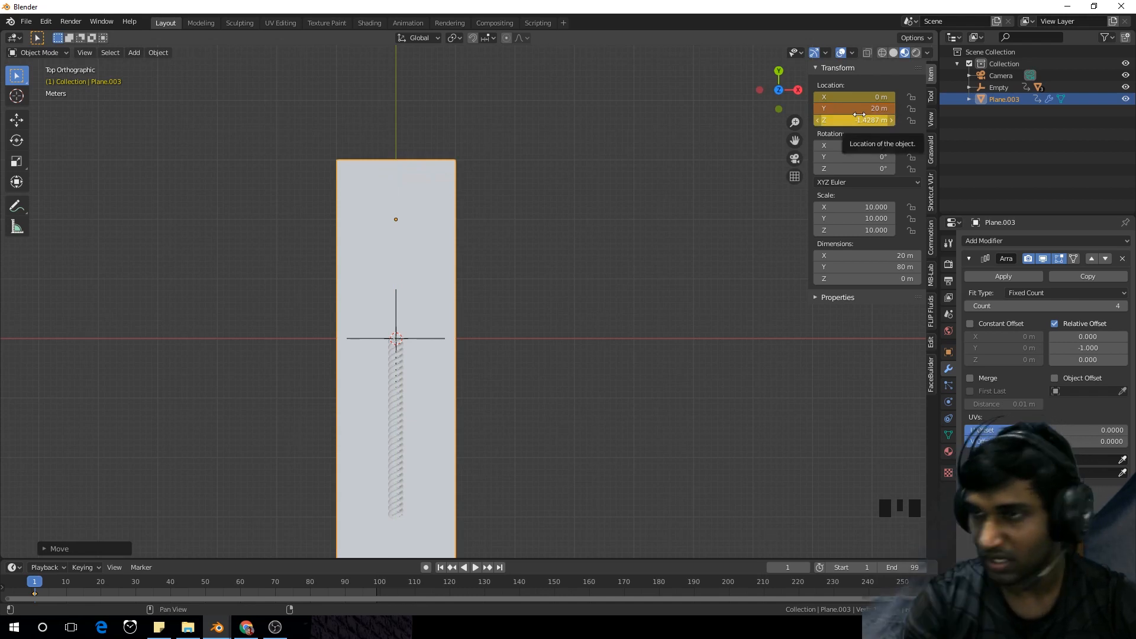
At frame 100, set the plane's Y location to 20 m and insert a location keyframe
left_click(375, 584)
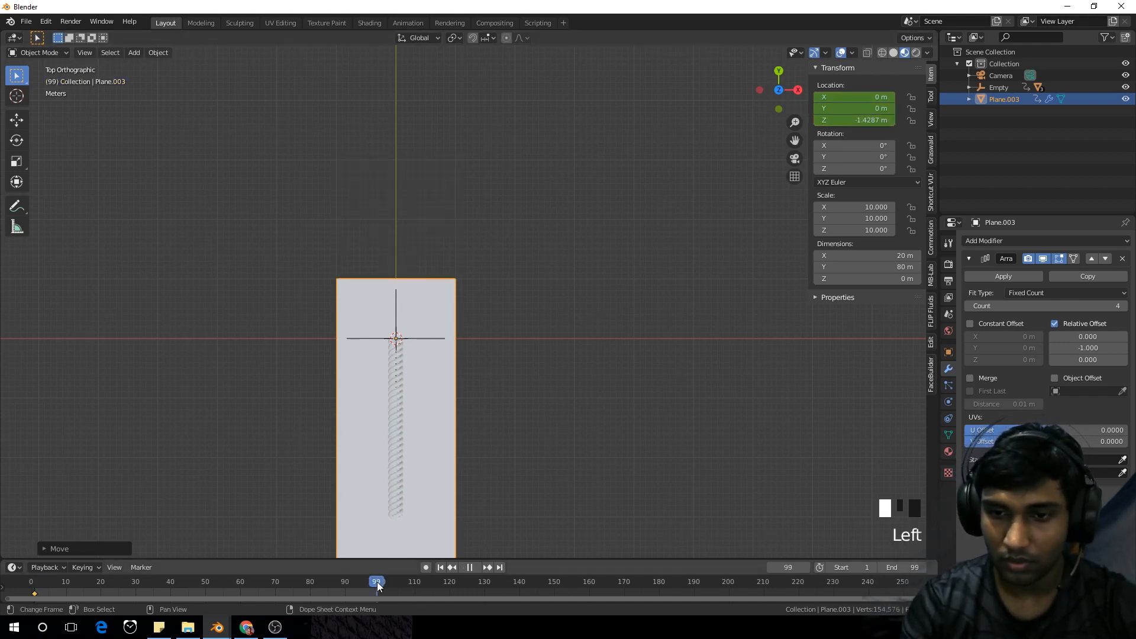
left_click(380, 584)
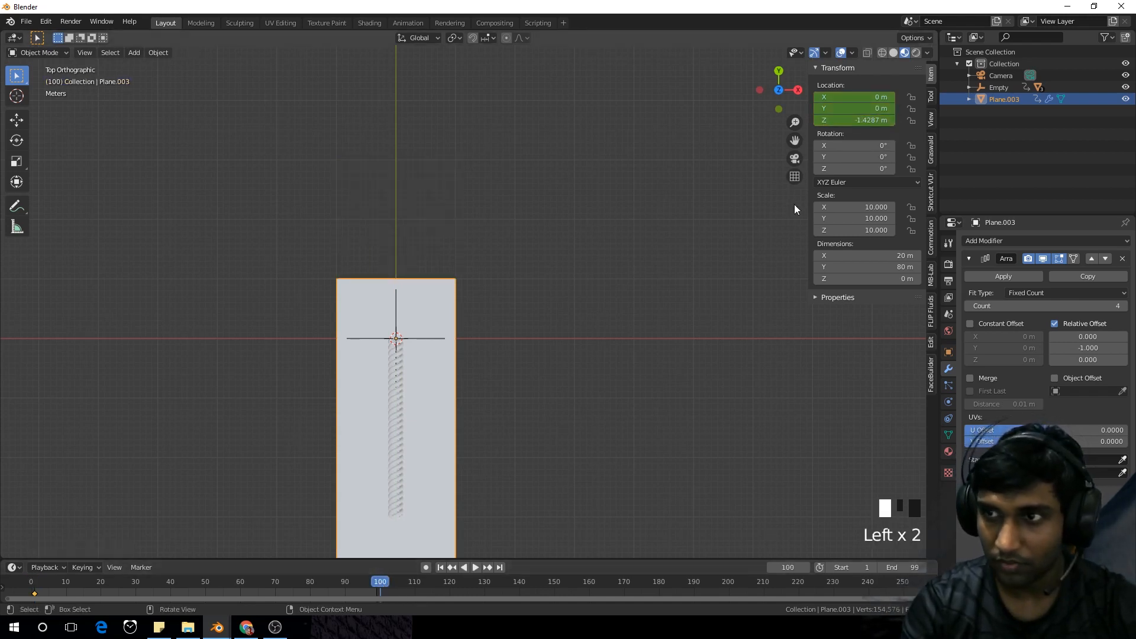
left_click(856, 104)
type("20")
key("Return")
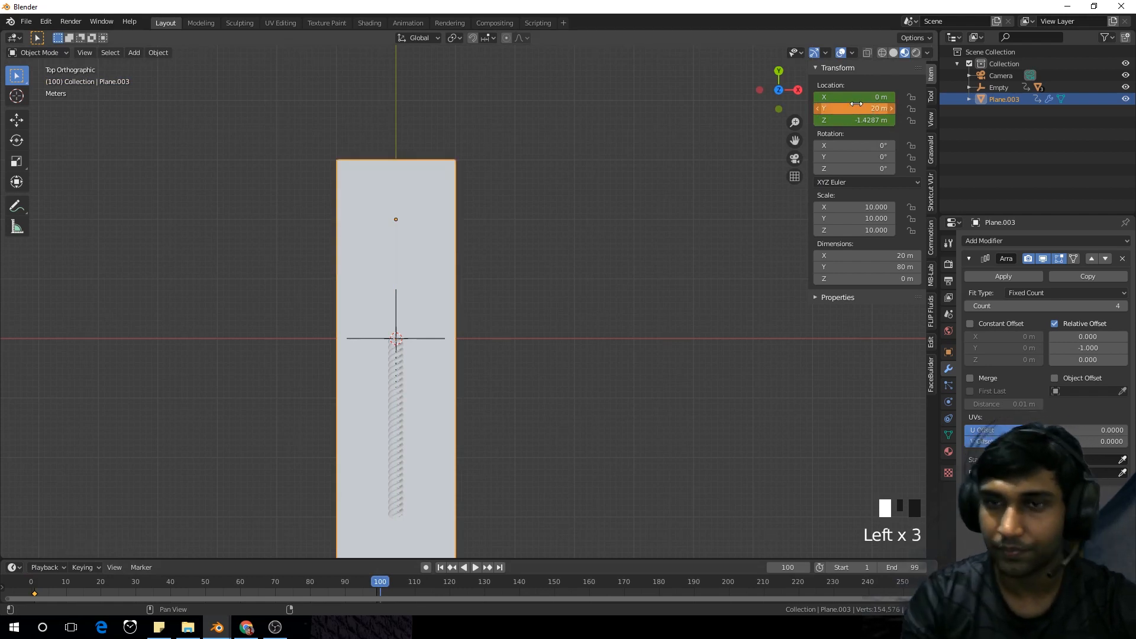
key("i")
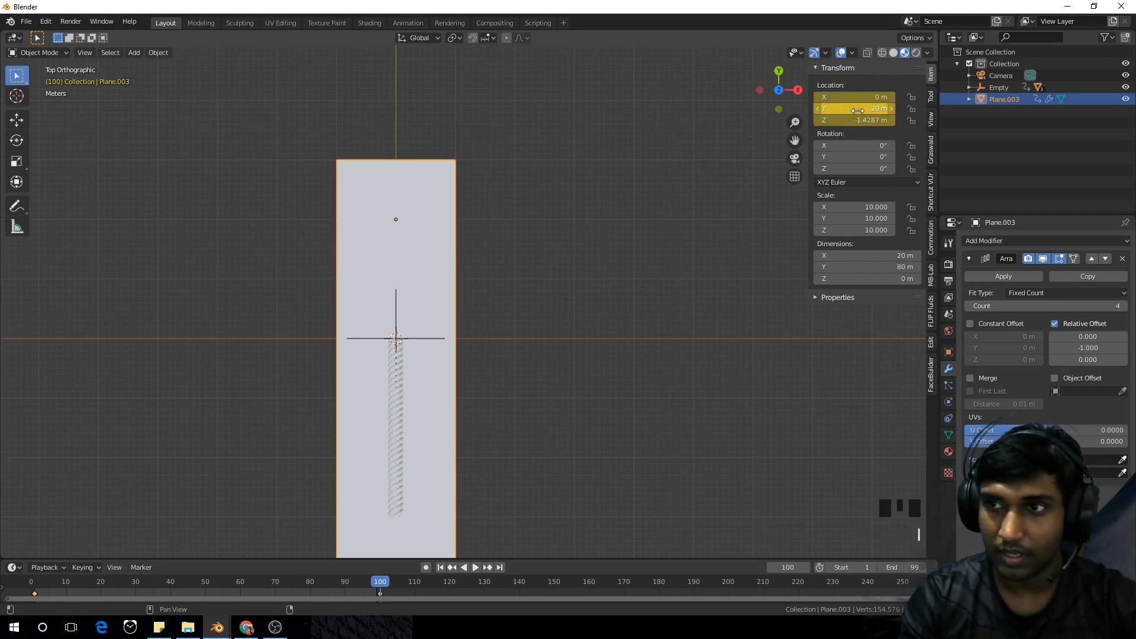
Play back the plane's animation and examine the arrayed floor from several angles
scroll(414, 382, "down", 1)
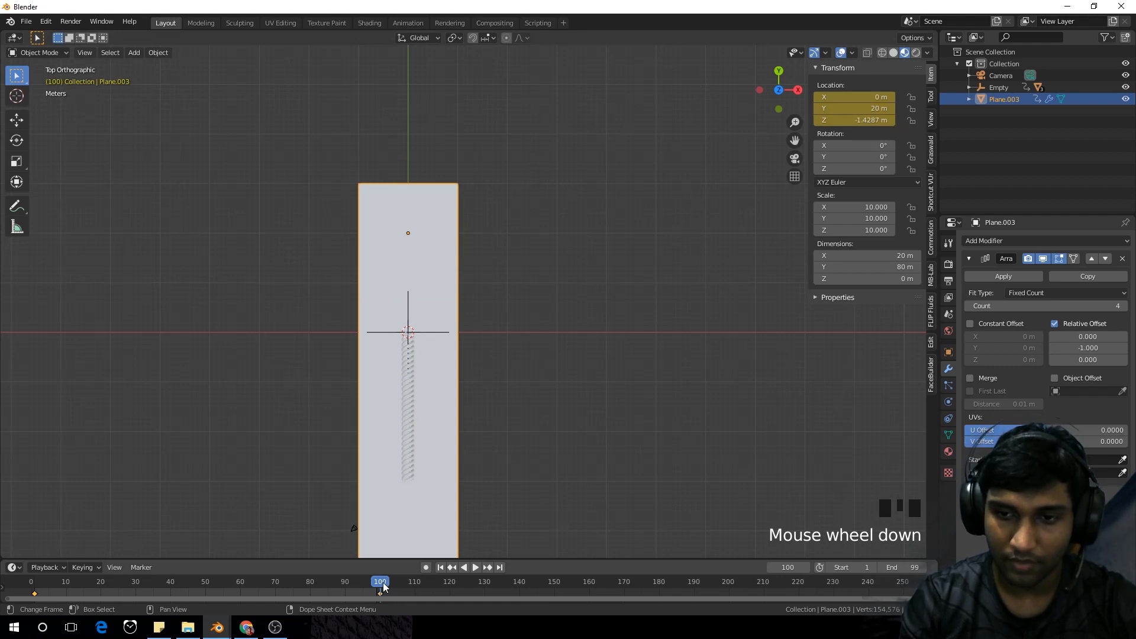
key("space")
key("space")
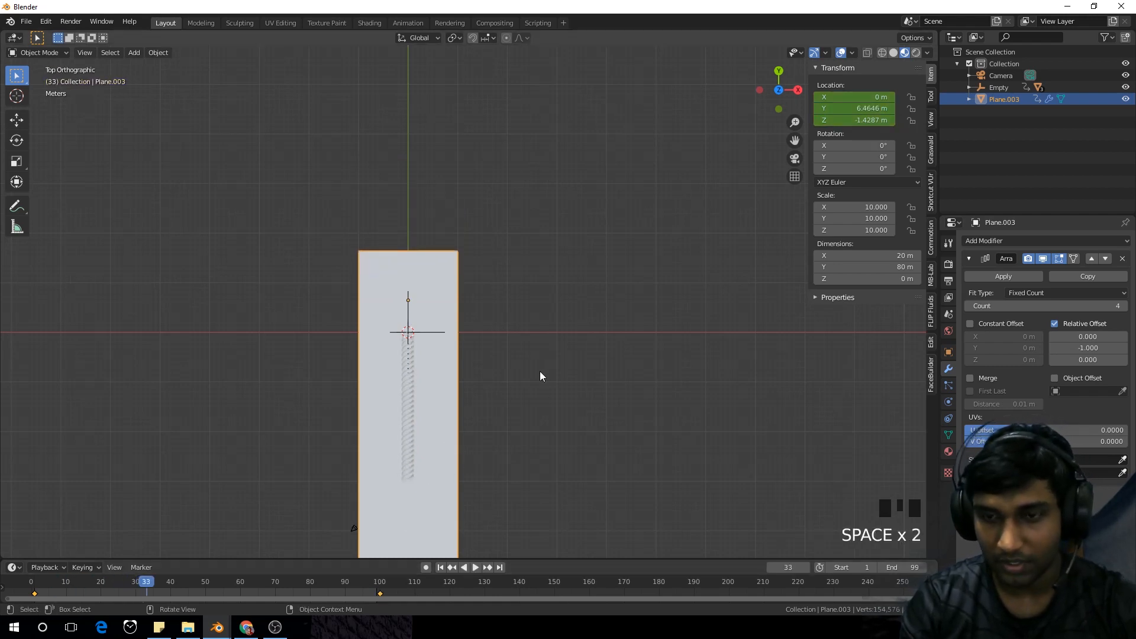
middle_click_drag(540, 372, 581, 263)
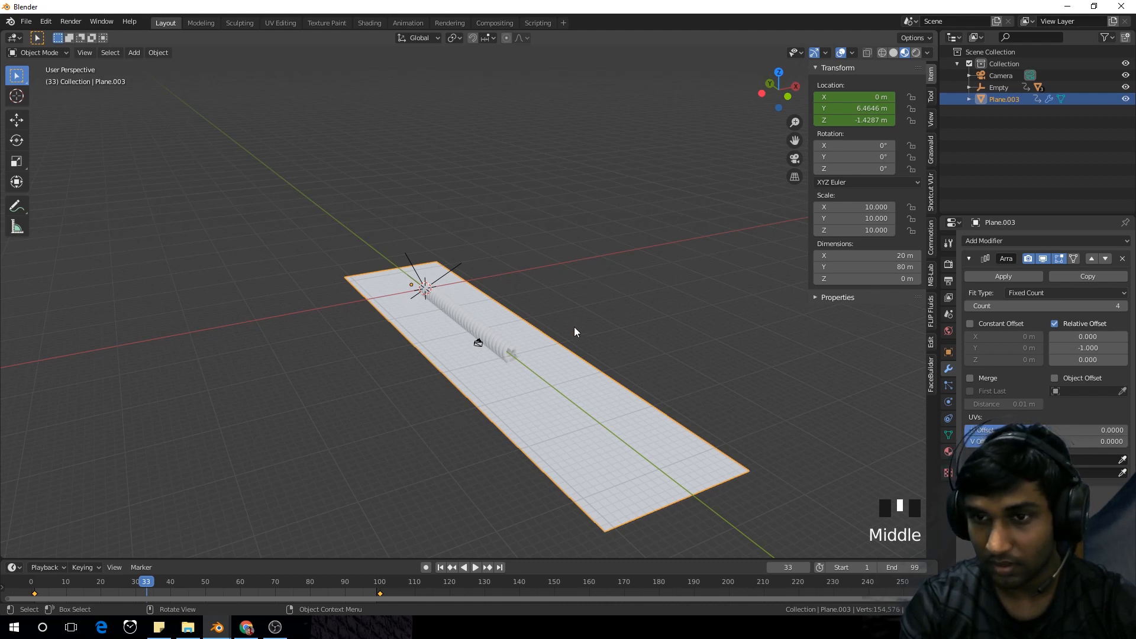
middle_click_drag(574, 327, 690, 332)
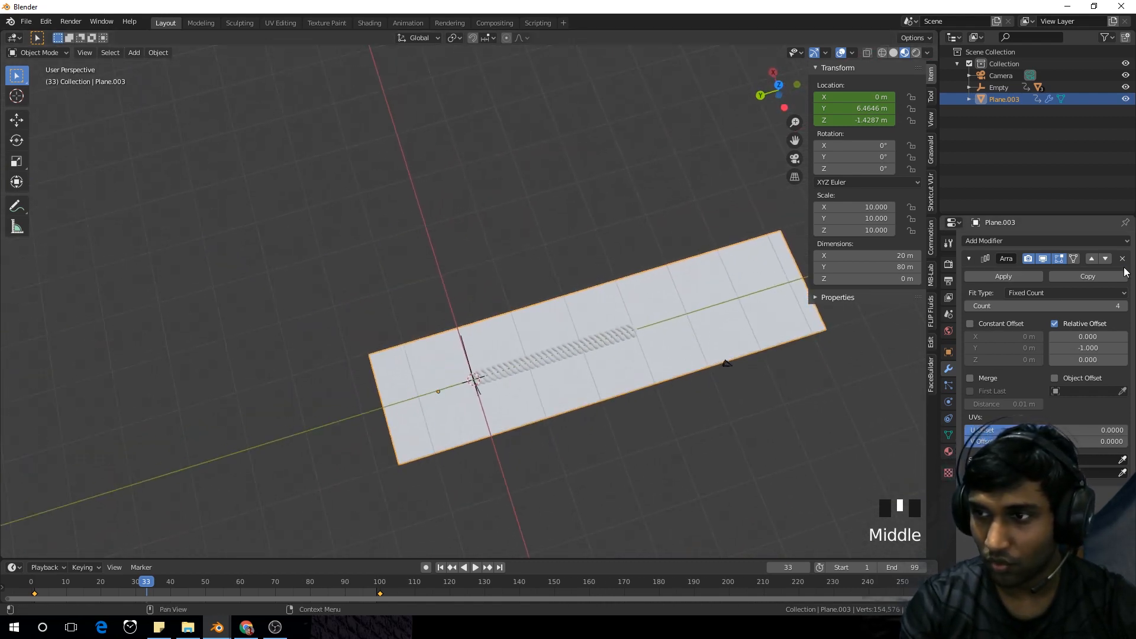
middle_click_drag(591, 375, 563, 365)
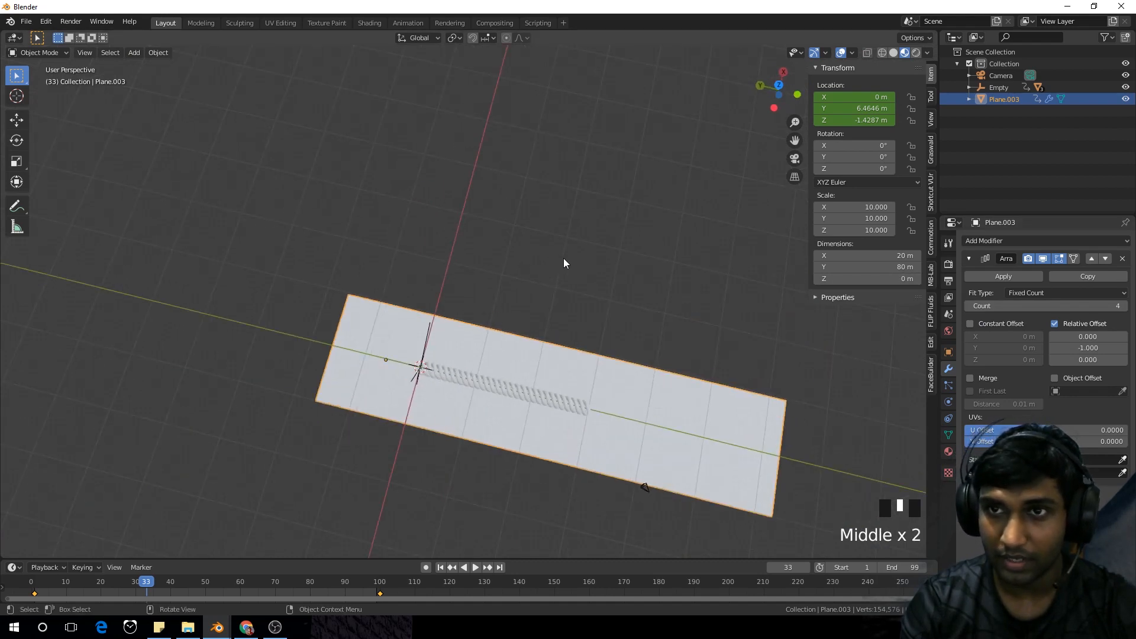
middle_click_drag(564, 258, 406, 171)
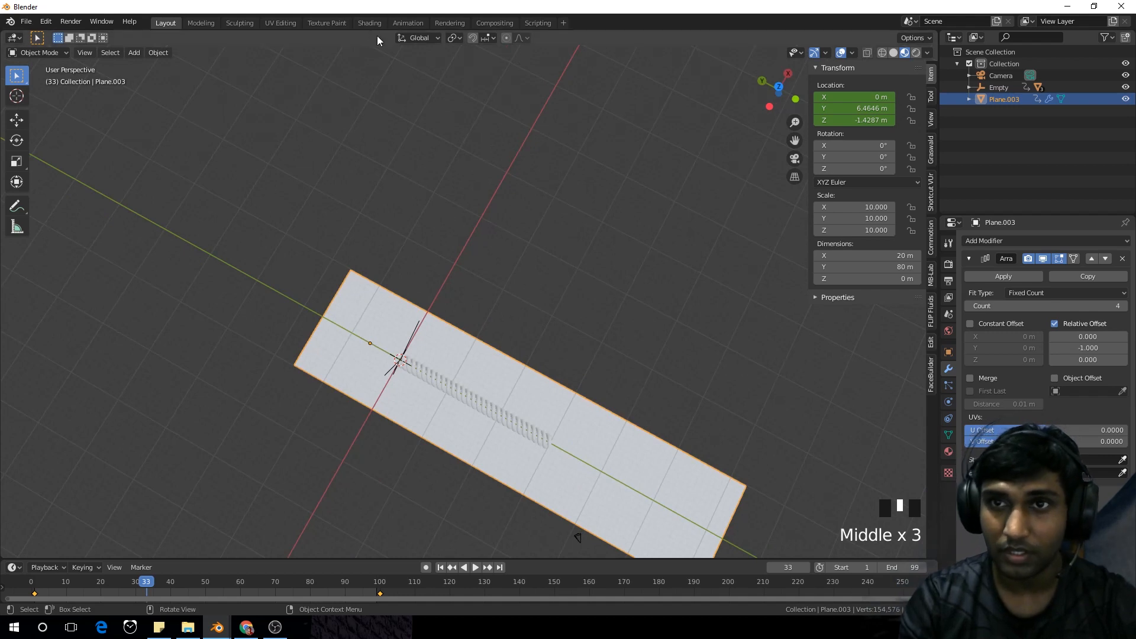
Switch to the Shading workspace and look at the scene through the camera
left_click(369, 23)
mouse_move(513, 265)
middle_mouse_down()
mouse_move(461, 239)
mouse_move(509, 219)
middle_mouse_up()
scroll(509, 219, "up", 2)
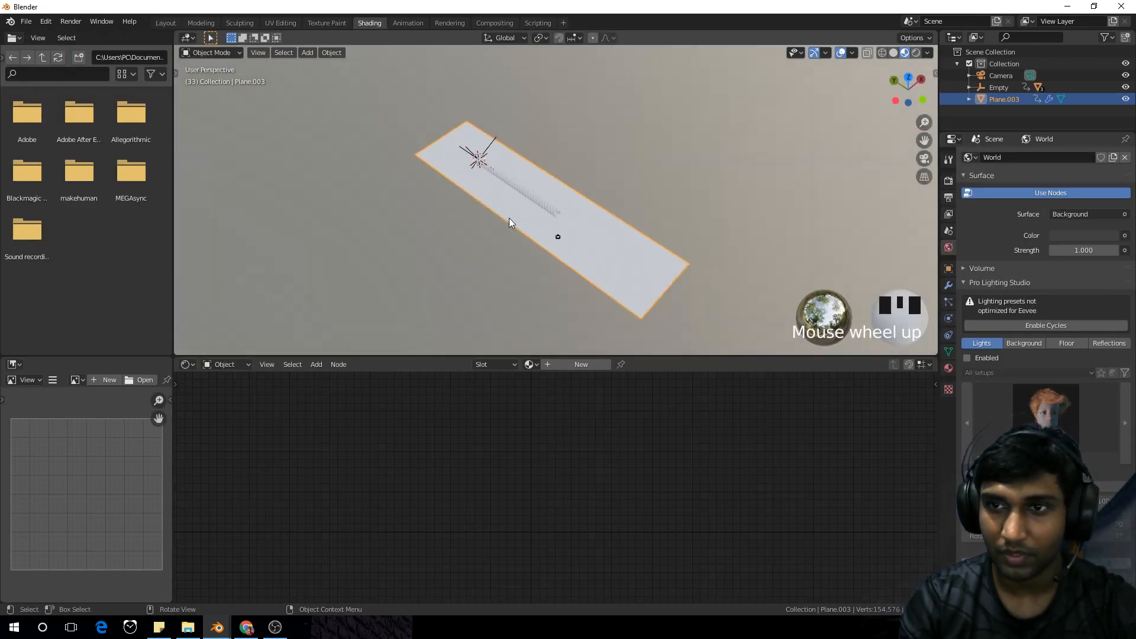
scroll(619, 291, "up", 1)
key("KP_0")
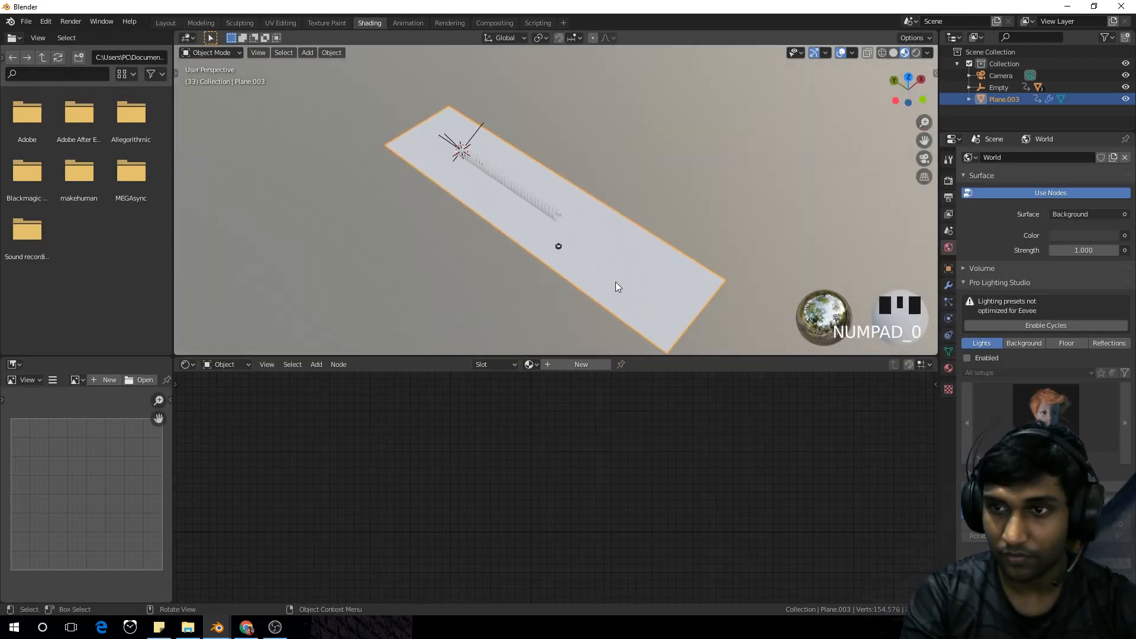
Set the floor plane's X scale to 20
scroll(603, 210, "up", 1)
scroll(602, 207, "up", 3)
scroll(638, 181, "down", 2)
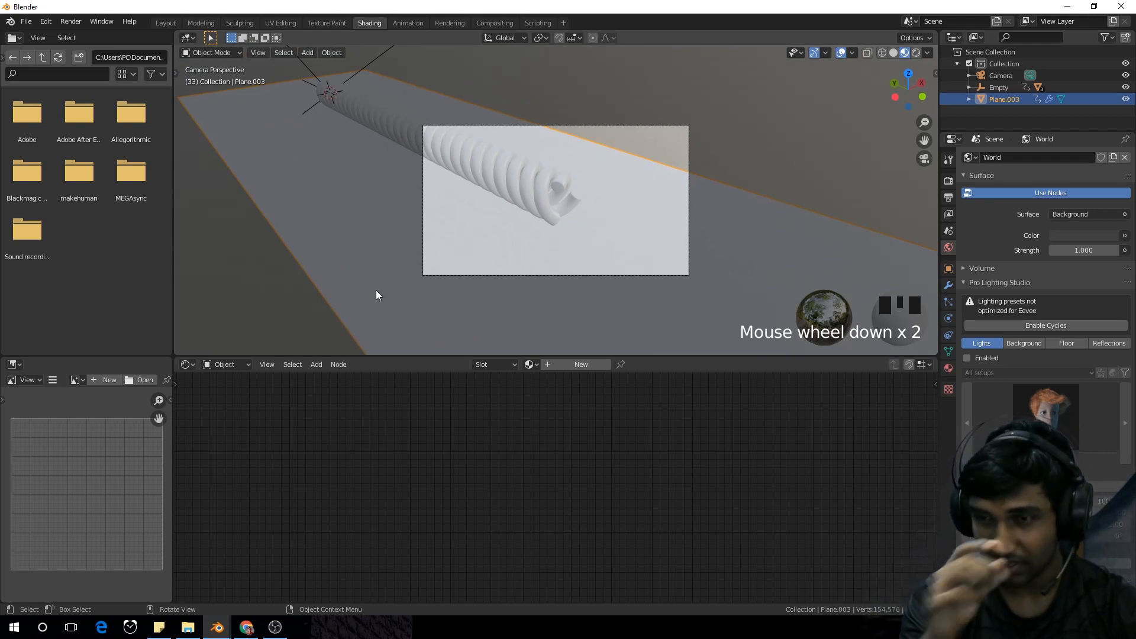
scroll(642, 241, "down", 1)
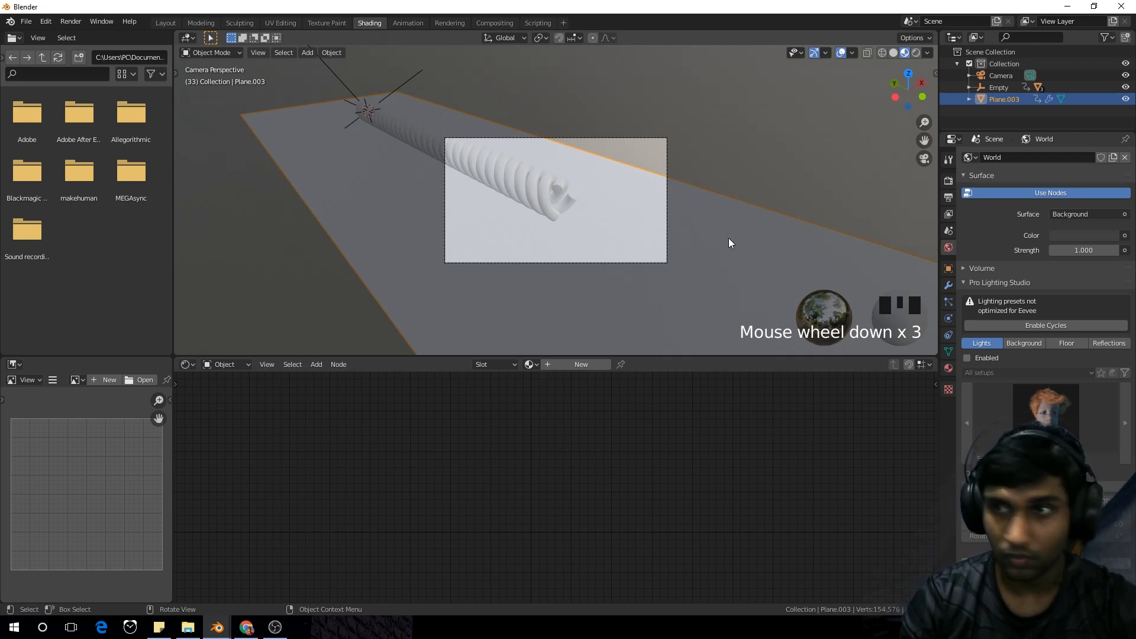
key("n")
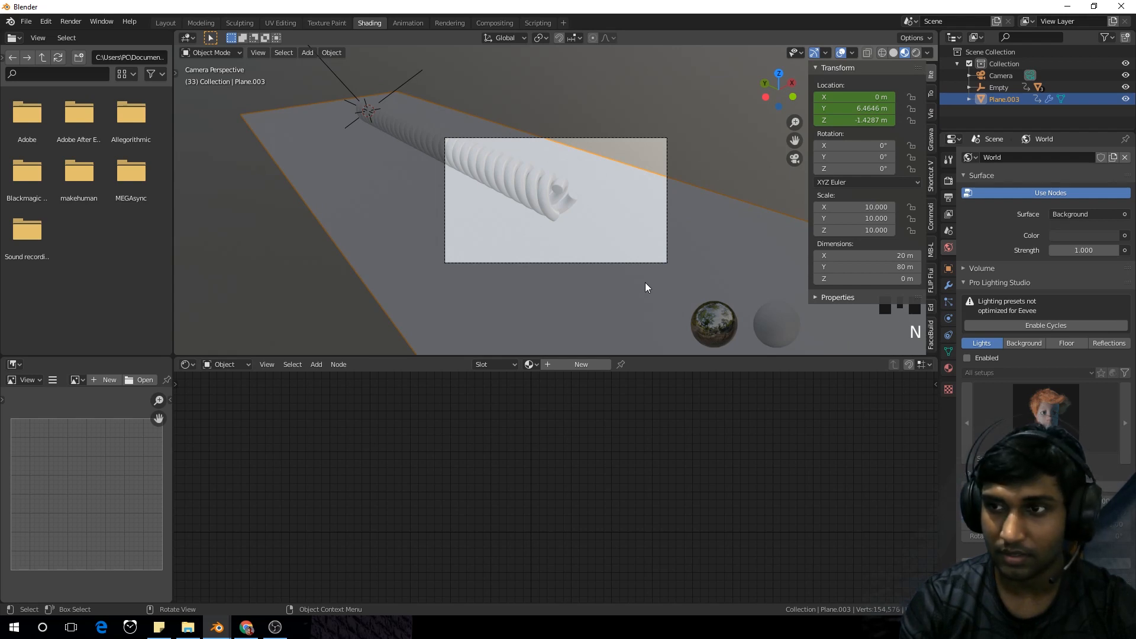
left_click(861, 207)
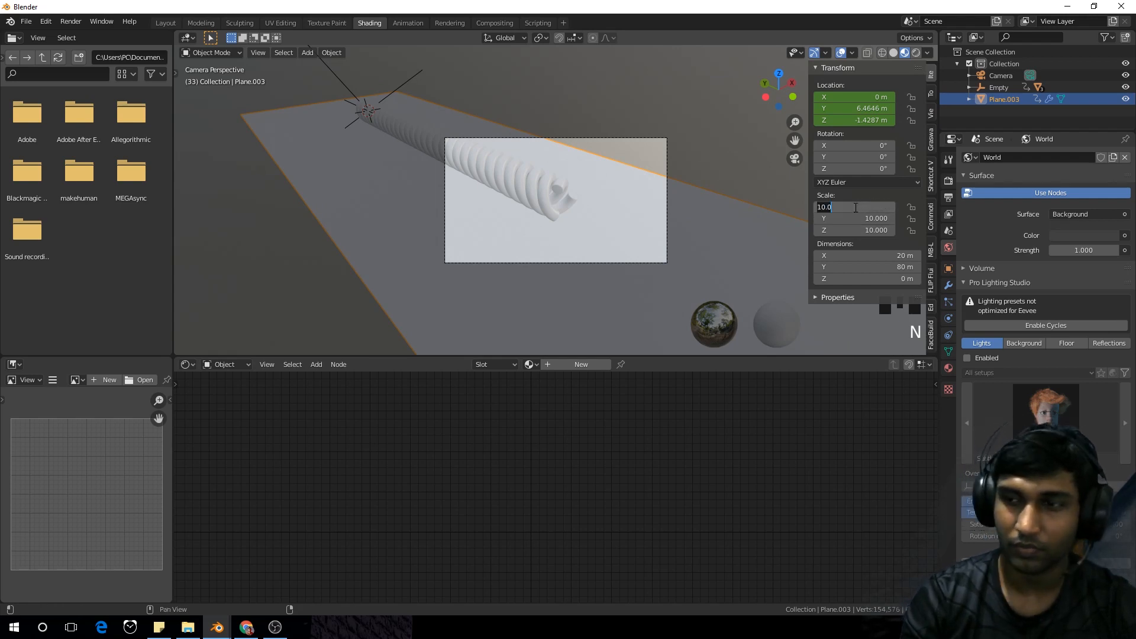
type("20")
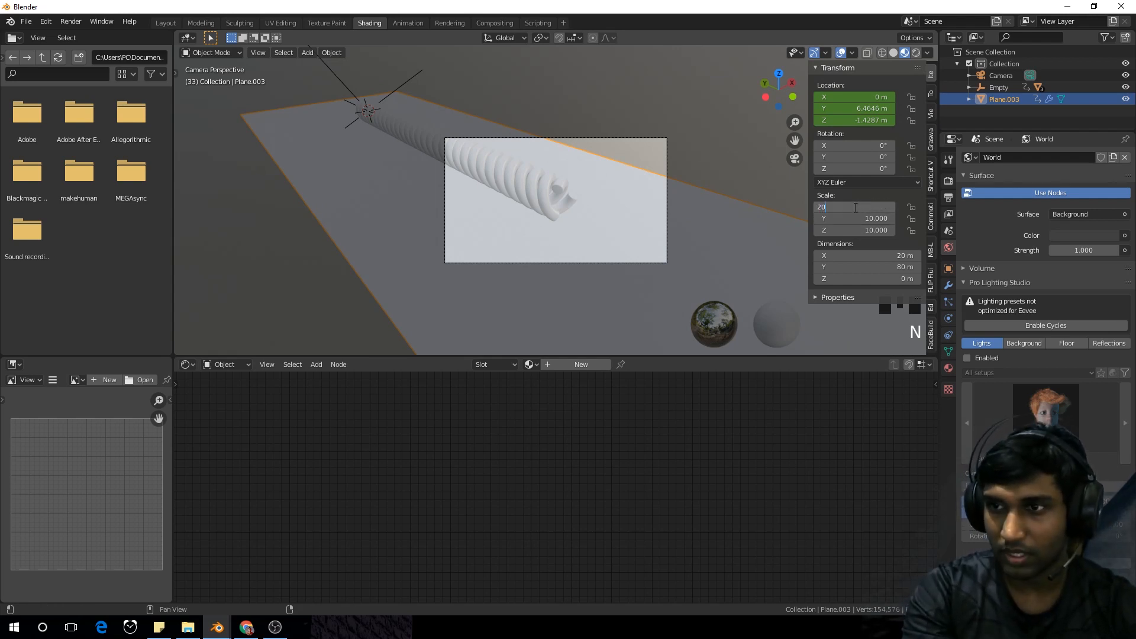
key("Return")
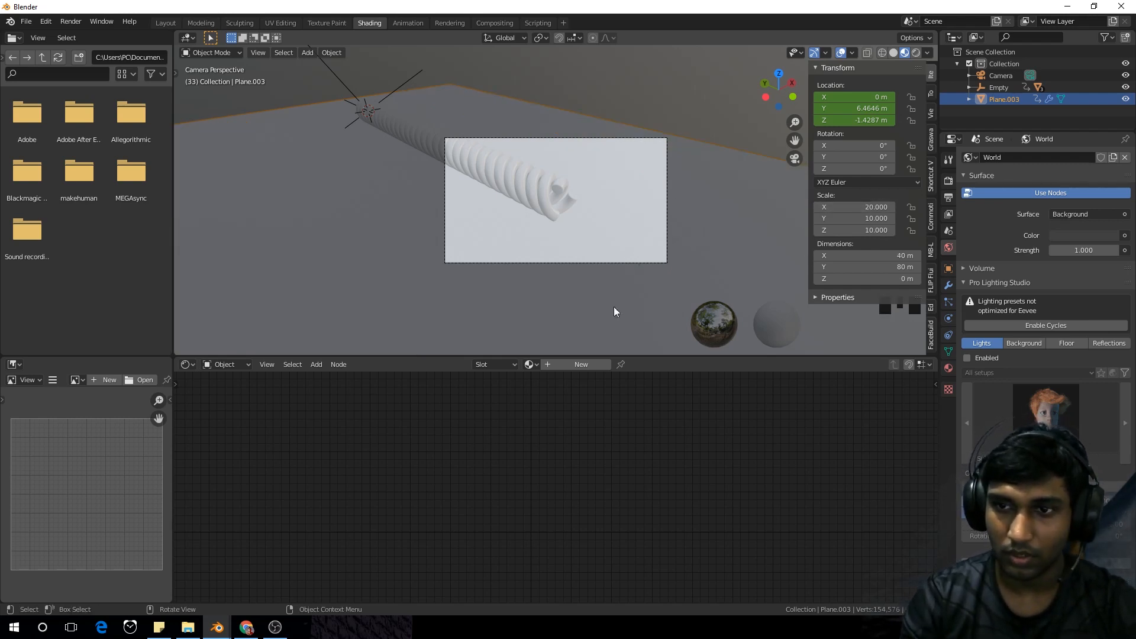
Create a new material for the floor plane and add a Gradient Texture node to it
left_click(577, 364)
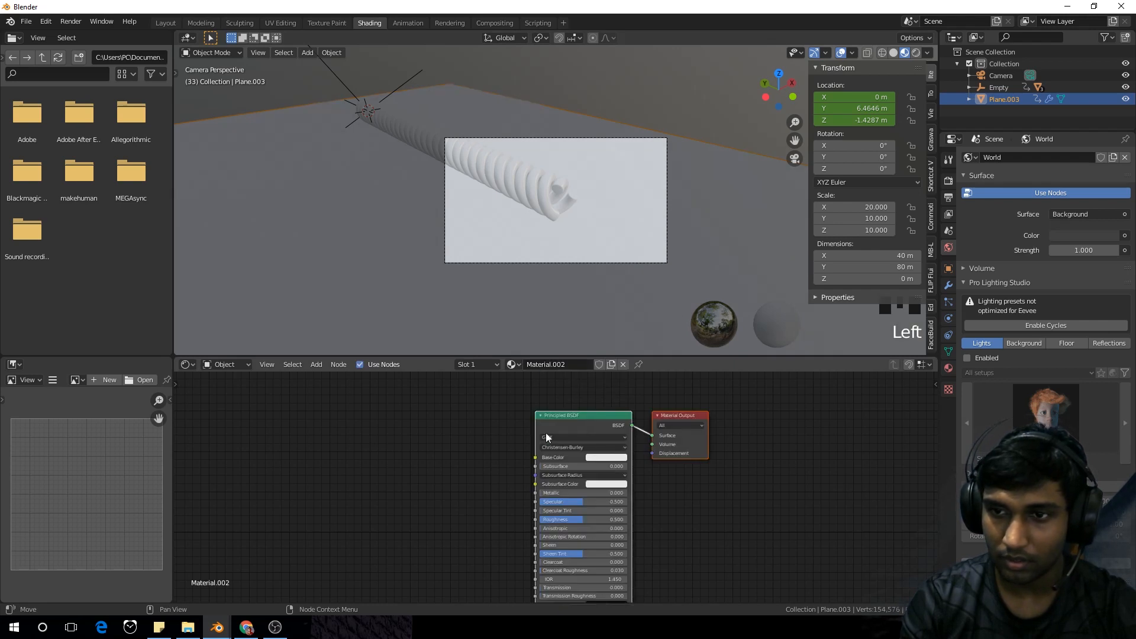
scroll(548, 429, "down", 2)
middle_click_drag(563, 407, 479, 412)
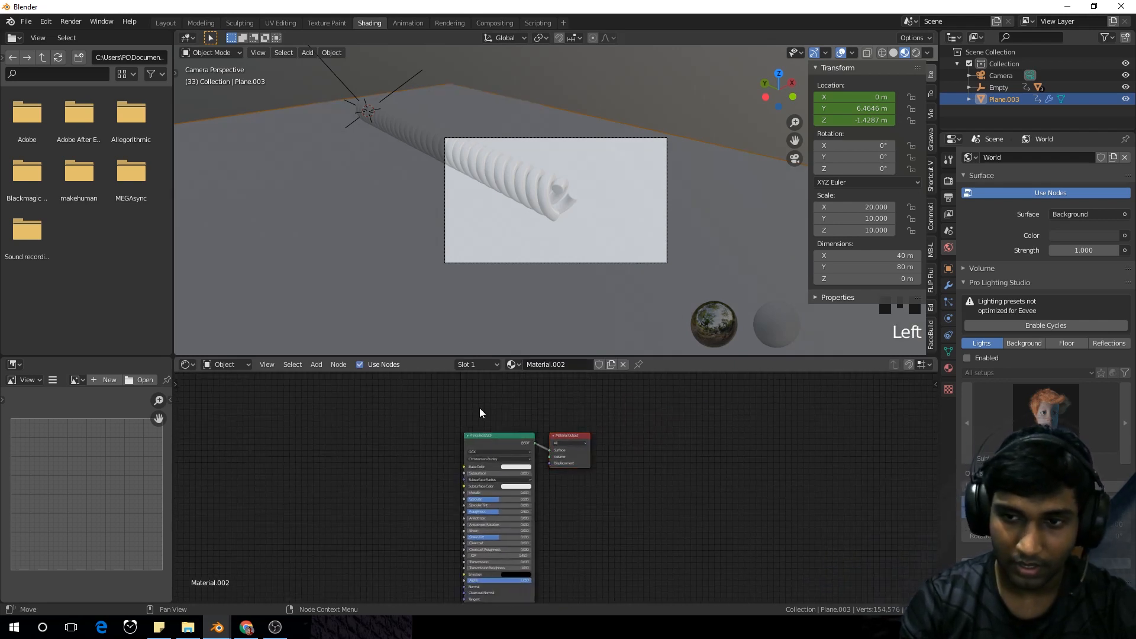
key("shift+a")
left_click(468, 411)
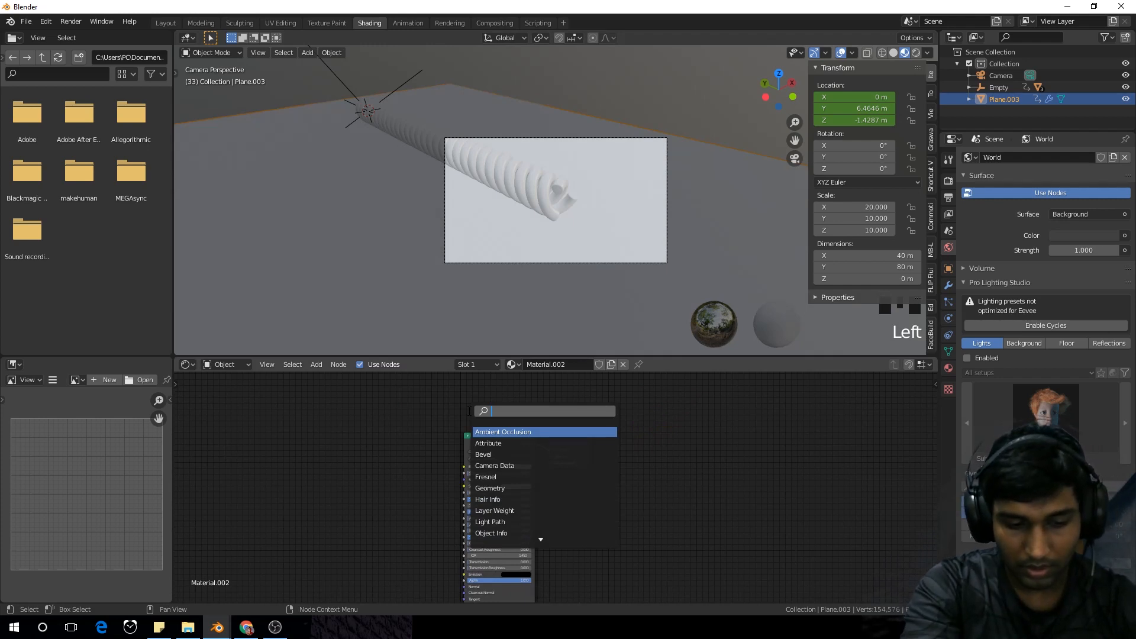
type("gradi")
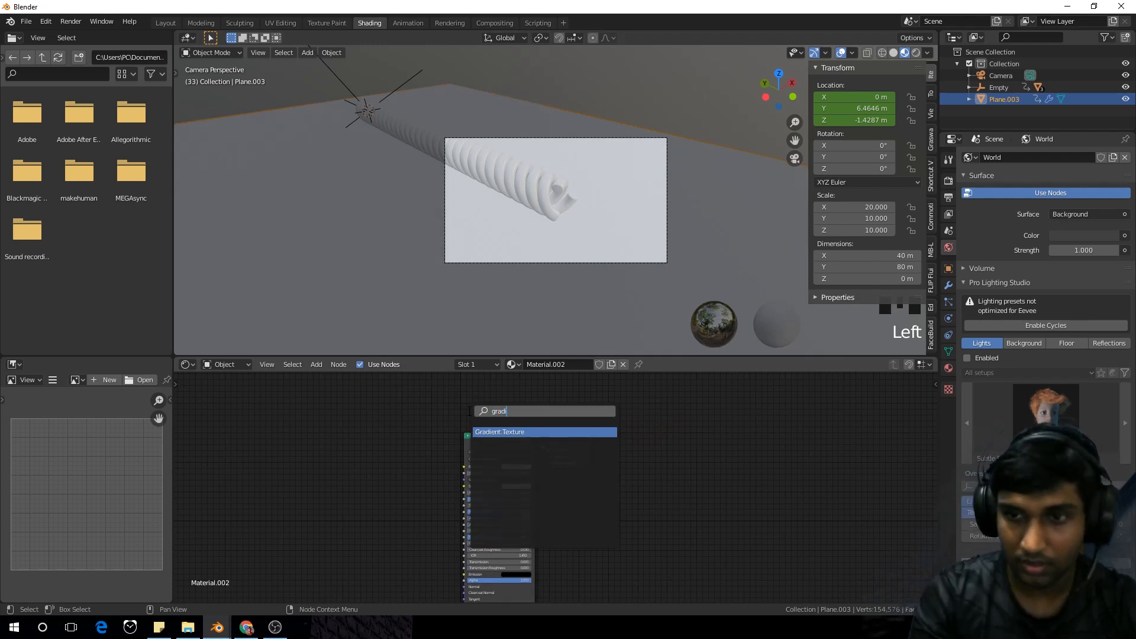
left_click(500, 432)
left_click(346, 418)
Preview the Gradient Texture through a viewer node and space out the Principled BSDF and Material Output nodes
left_click(342, 413, "ctrl+shift")
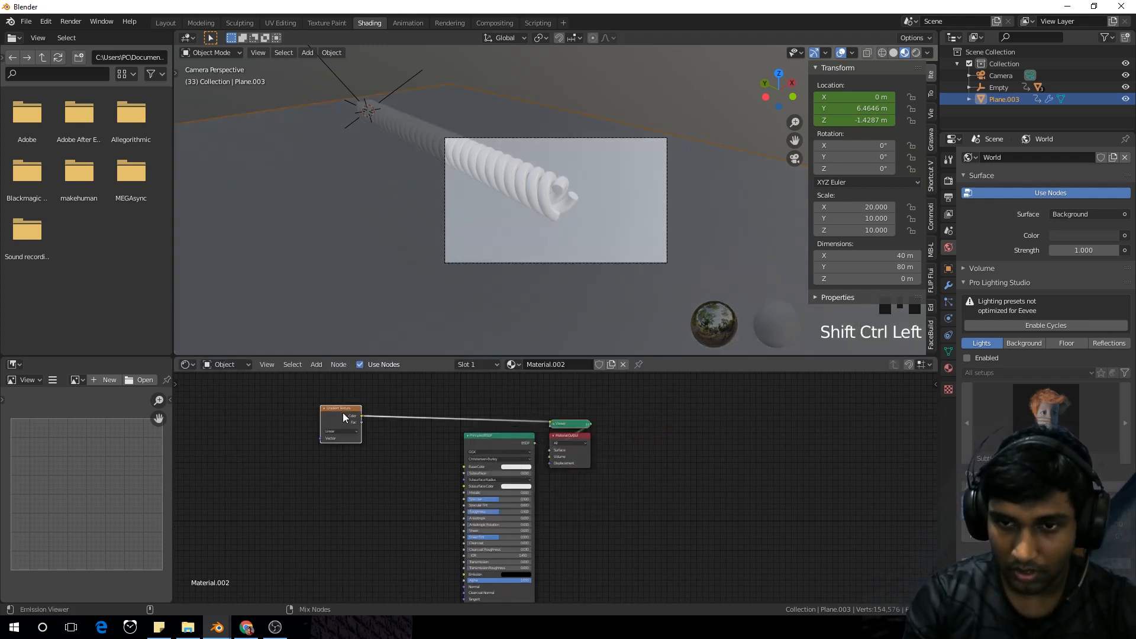
left_click_drag(513, 439, 498, 487)
scroll(464, 473, "up", 4)
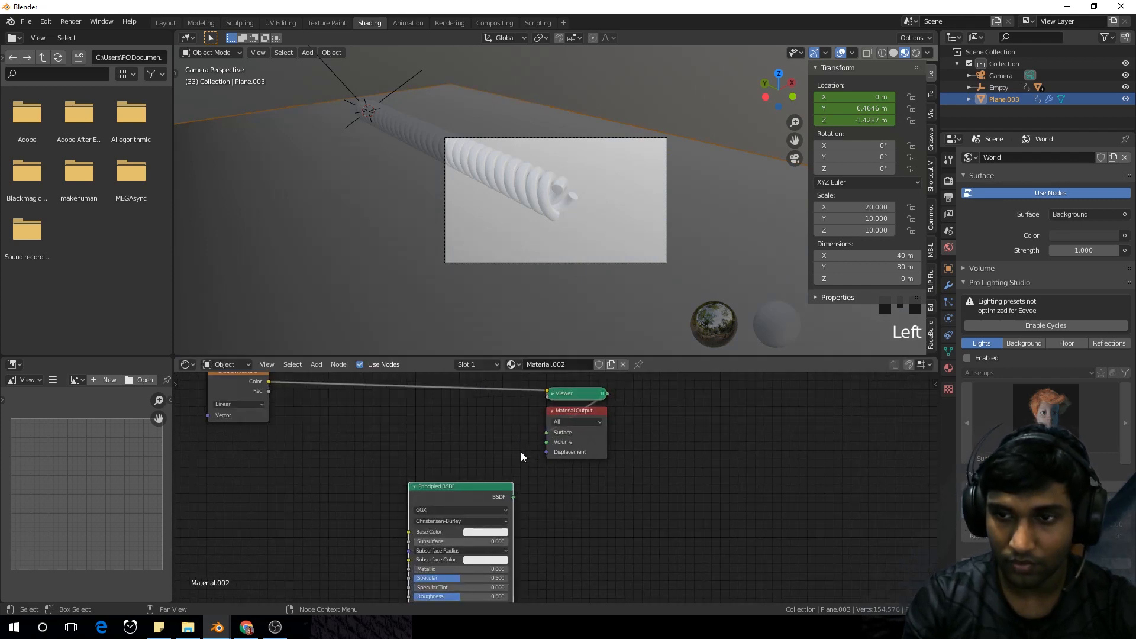
middle_click_drag(521, 453, 608, 470)
left_click_drag(670, 462, 745, 462)
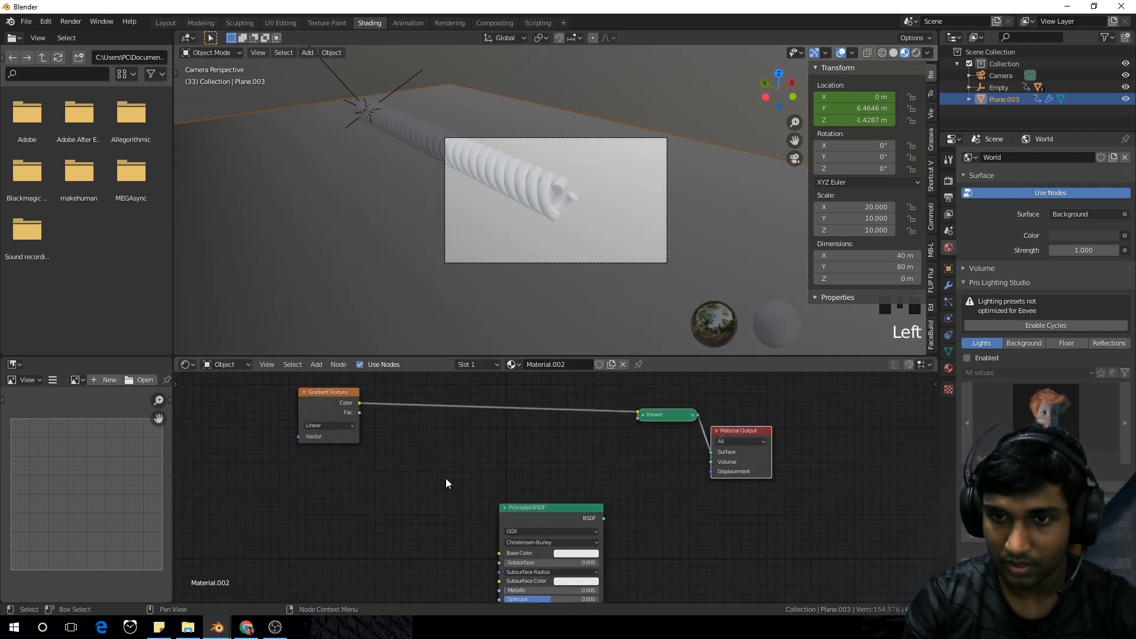
scroll(336, 485, "up", 2)
scroll(335, 485, "down", 3)
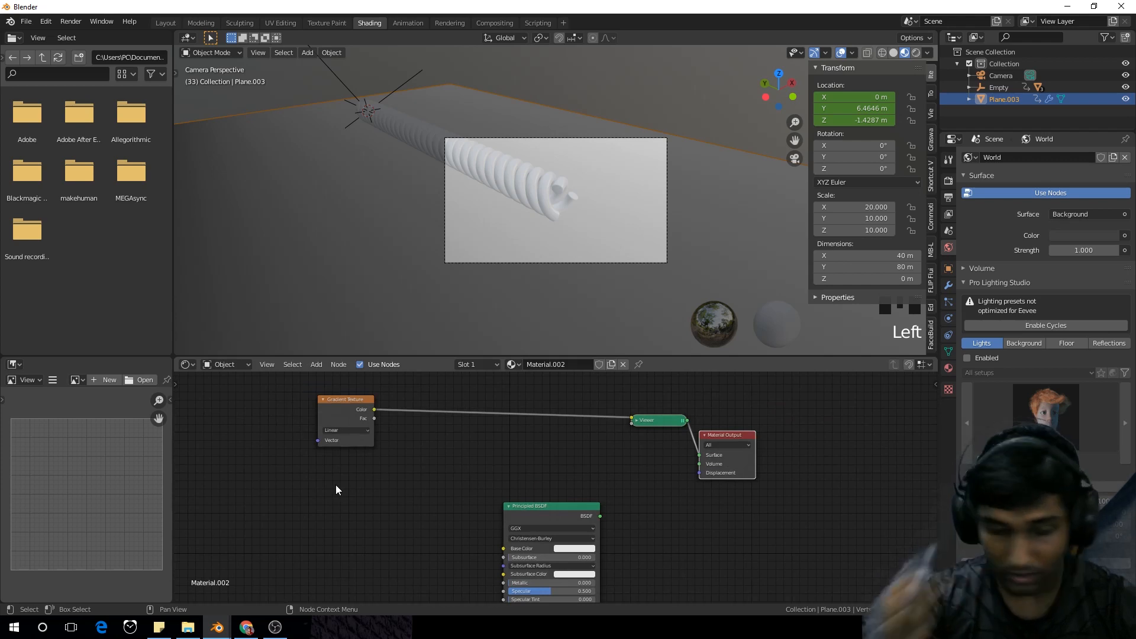
Add Texture Coordinate and Mapping nodes to the Gradient Texture and arrange them beside it
middle_click_drag(387, 444, 510, 488)
scroll(500, 496, "up", 1)
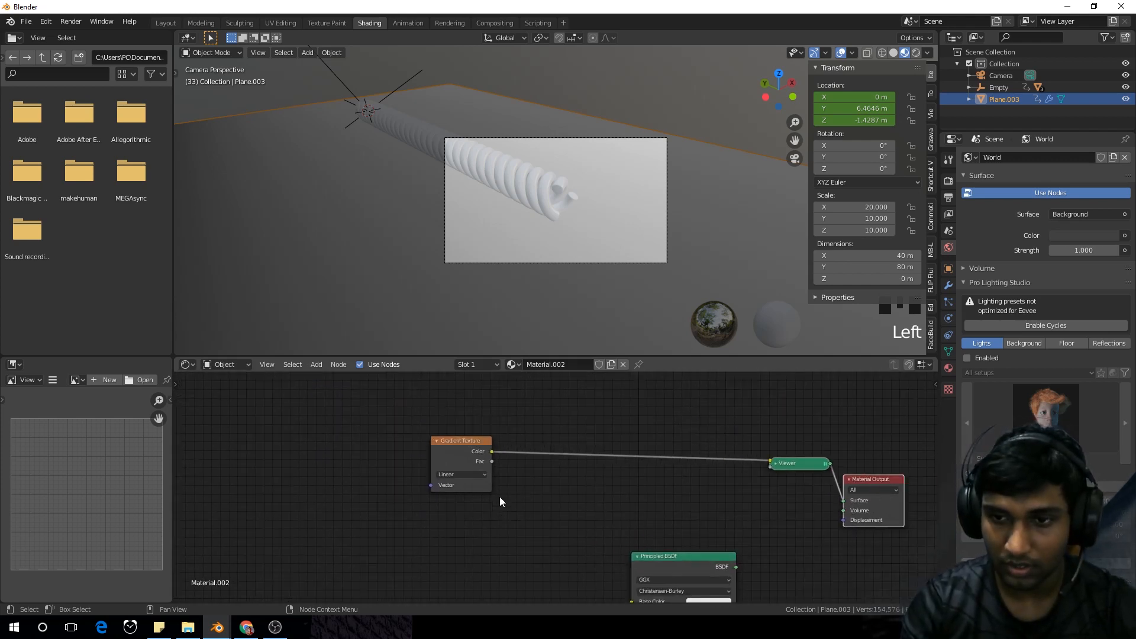
middle_click_drag(467, 453, 500, 453)
left_click(498, 458)
key("ctrl+t")
middle_click_drag(316, 483, 407, 501)
scroll(407, 500, "up", 1)
left_click_drag(397, 454, 432, 451)
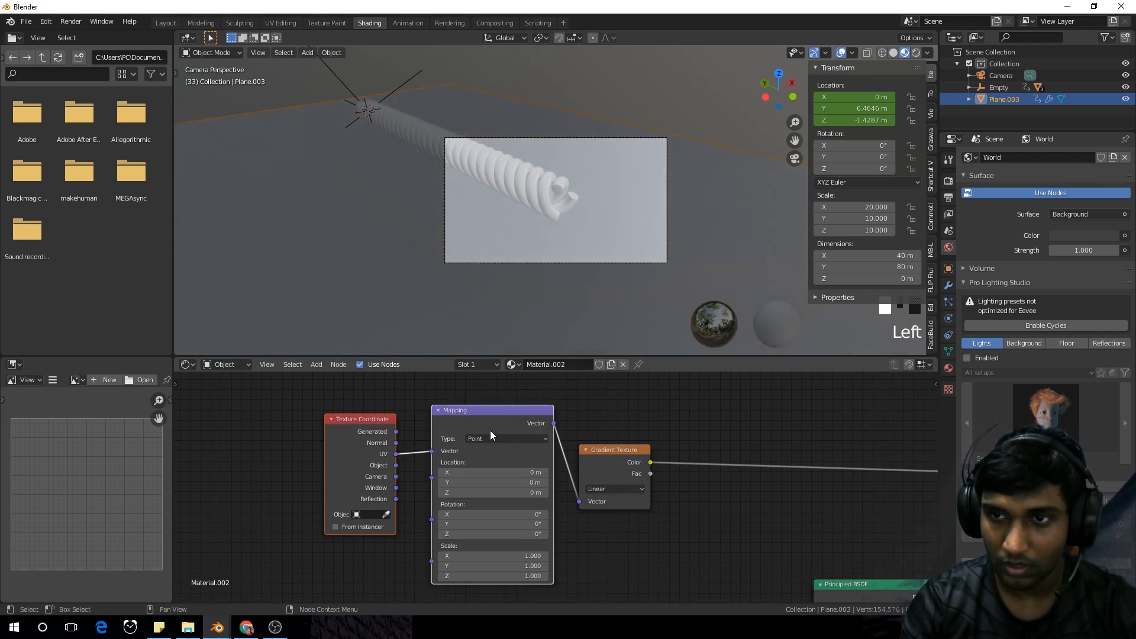
Try a 90° Z rotation on the Mapping node to turn the gradient on the floor
scroll(554, 295, "down", 4)
middle_click_drag(552, 289, 580, 301)
scroll(580, 301, "down", 4)
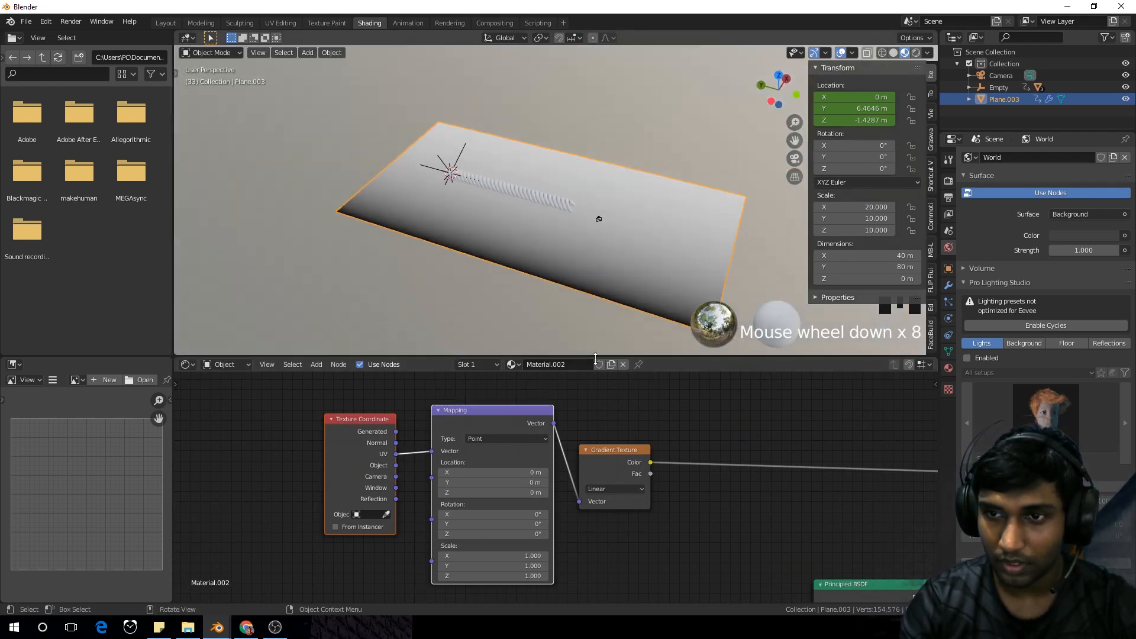
scroll(509, 506, "up", 1)
middle_click_drag(519, 509, 464, 472)
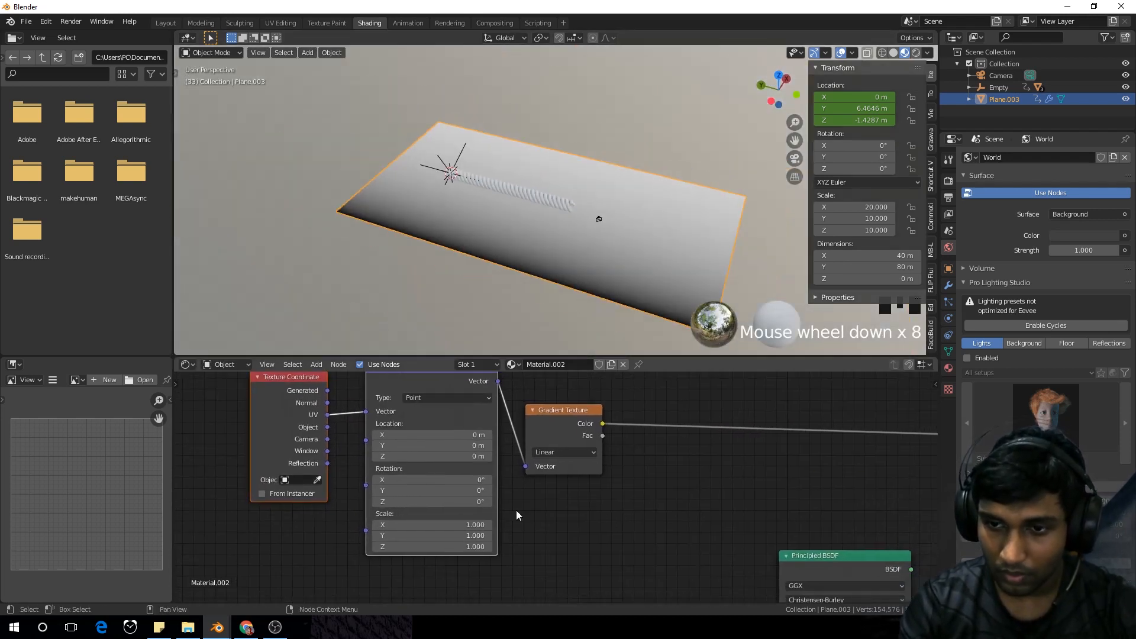
left_click(468, 502)
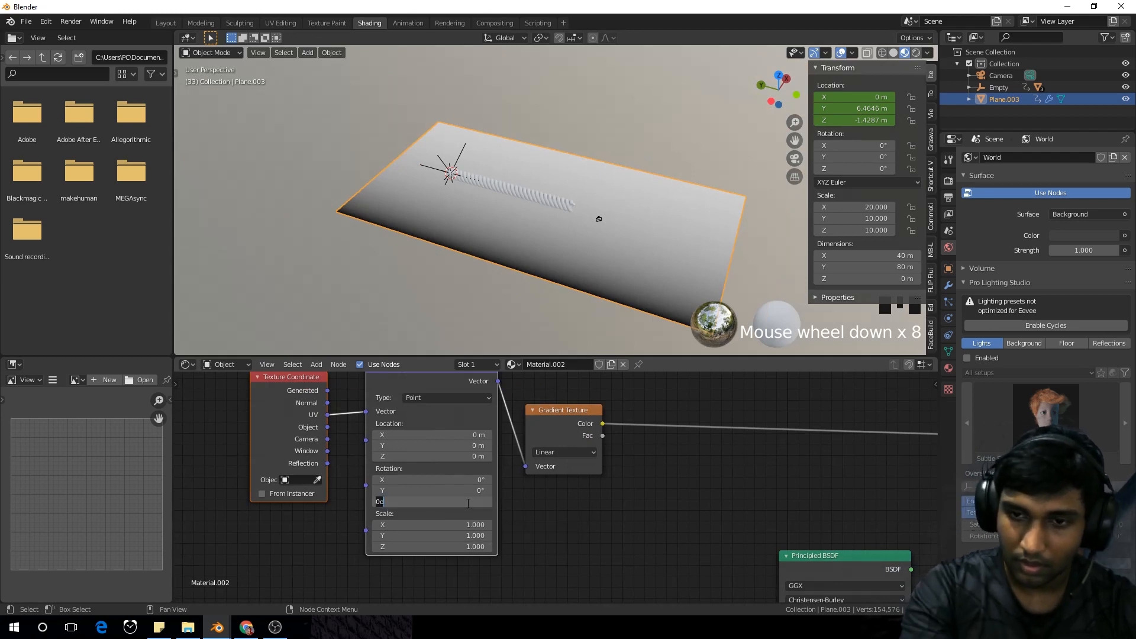
key("Return")
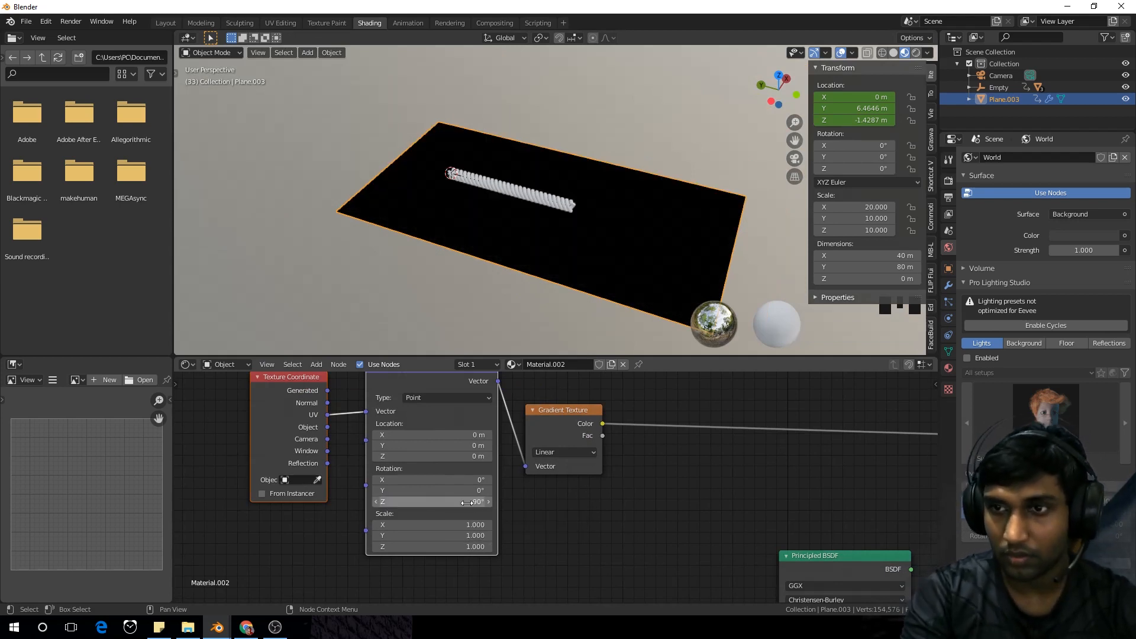
Set the Mapping node's Z rotation to 32.4° so the gradient runs diagonally across each floor tile
left_click_drag(467, 502, 523, 502)
left_click(467, 502)
type("4")
key("Return")
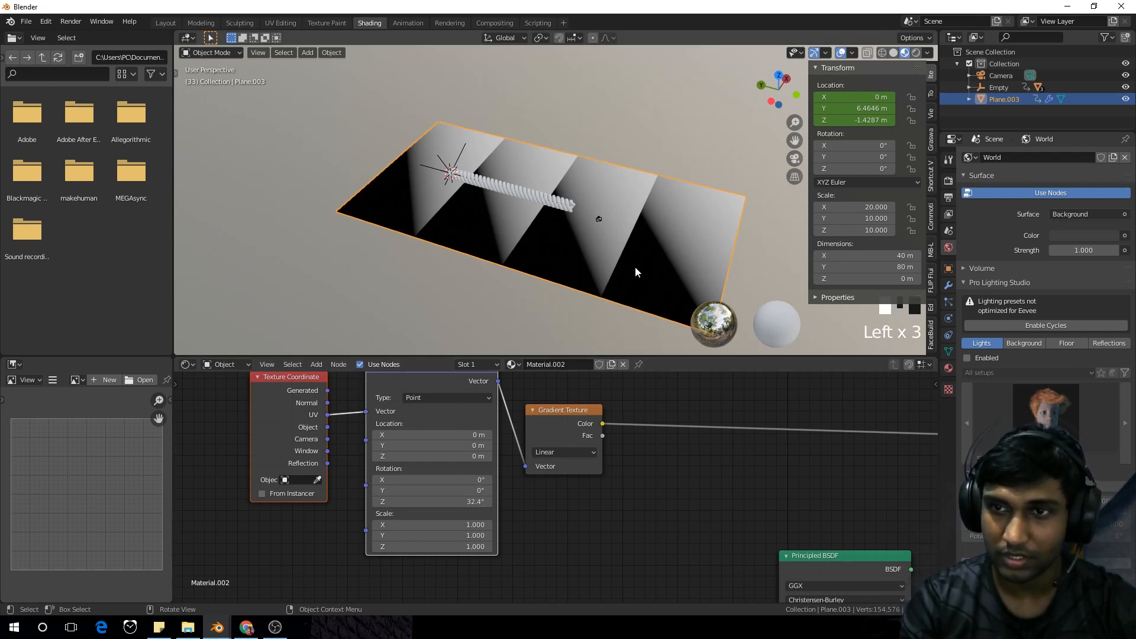
Play the animation through the camera, then in the Layout workspace, to check the moving gradient floor
scroll(615, 274, "up", 1)
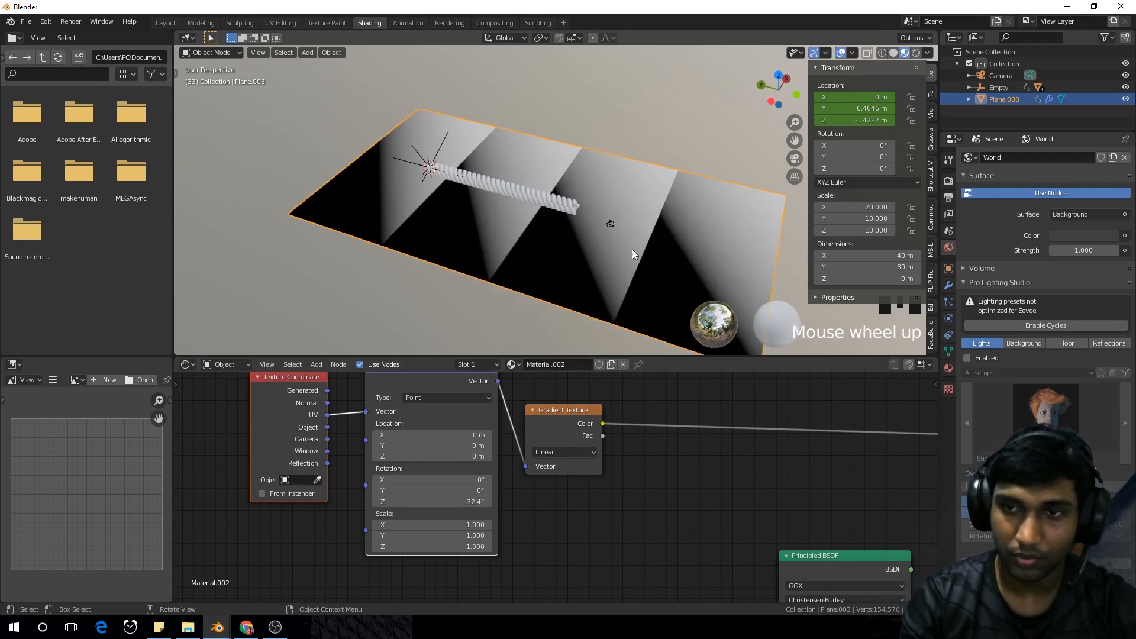
key("KP_0")
scroll(583, 232, "up", 2)
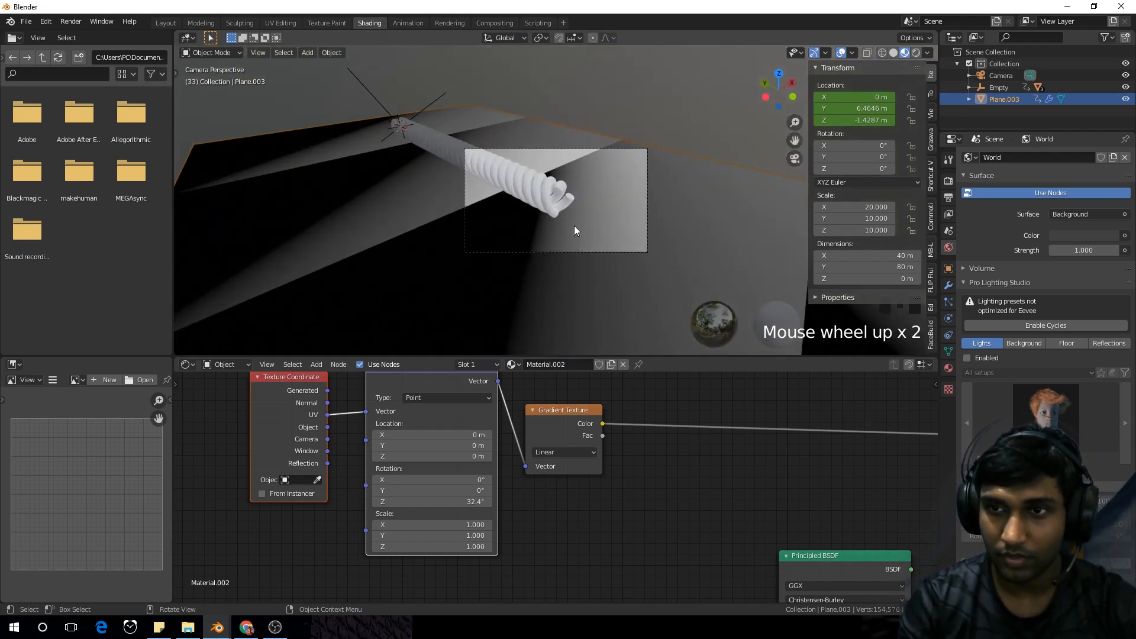
scroll(574, 226, "up", 3)
key("space")
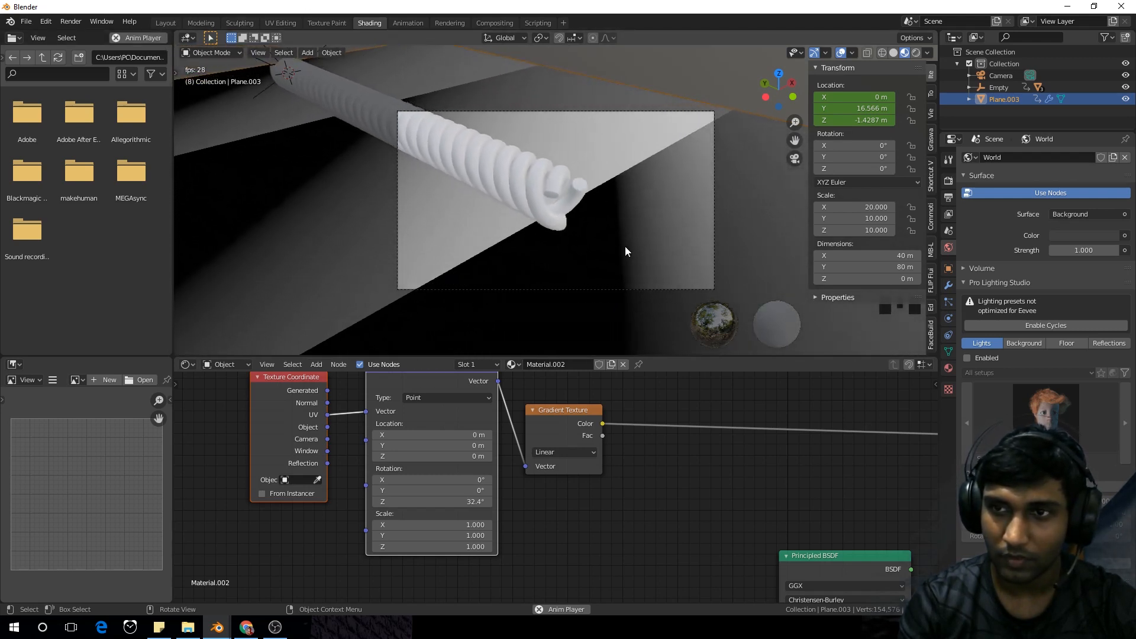
left_click(166, 23)
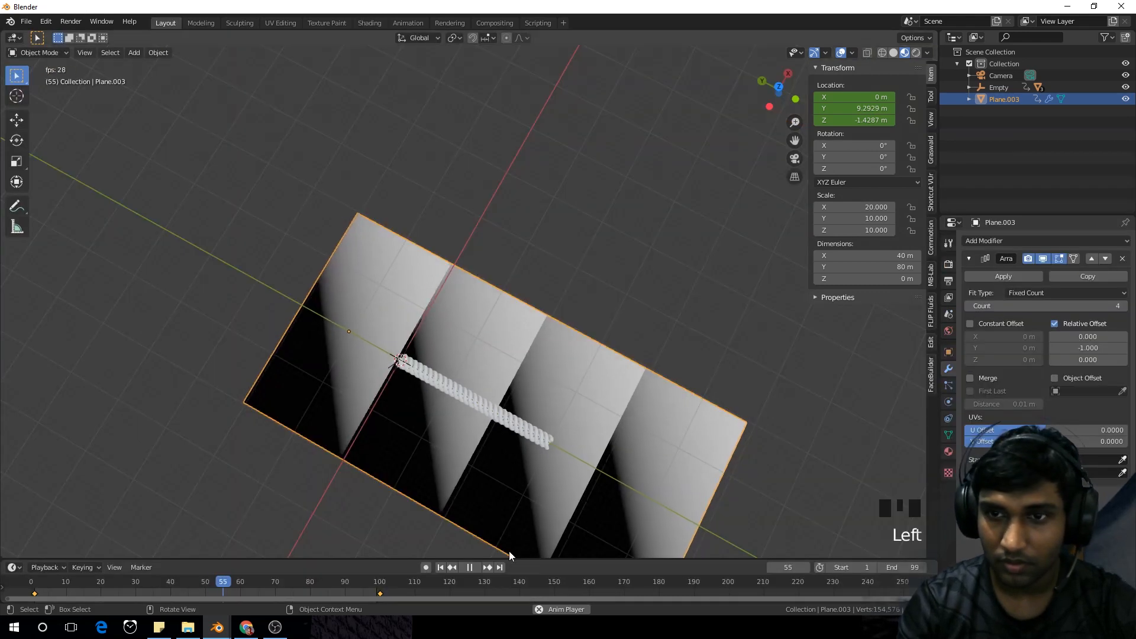
middle_click_drag(463, 482, 529, 458)
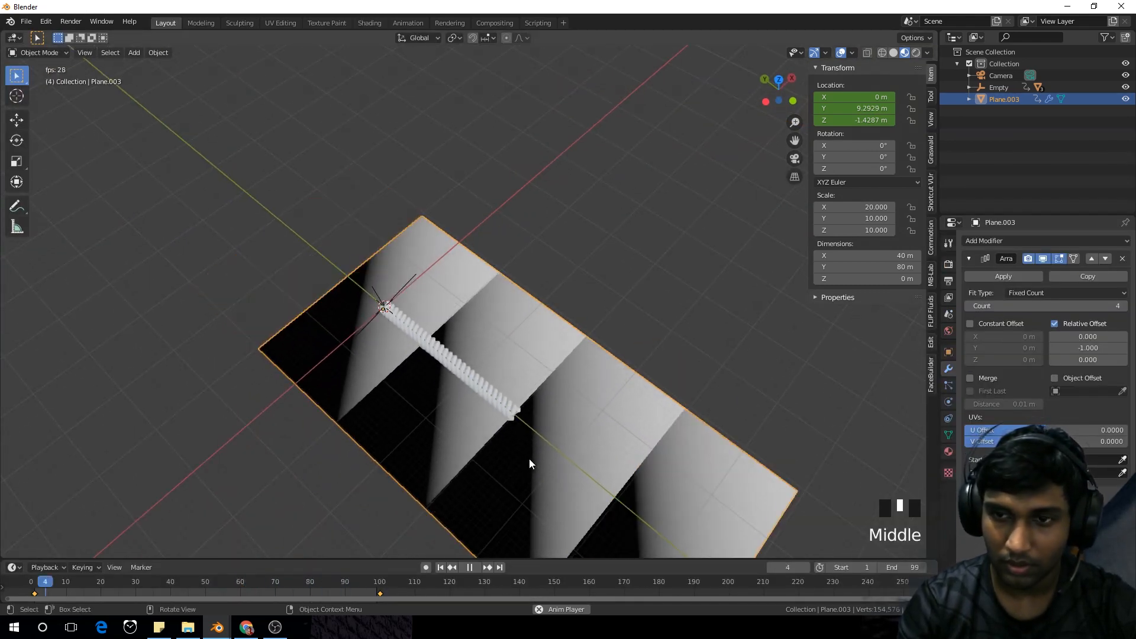
key("KP_0")
key("space")
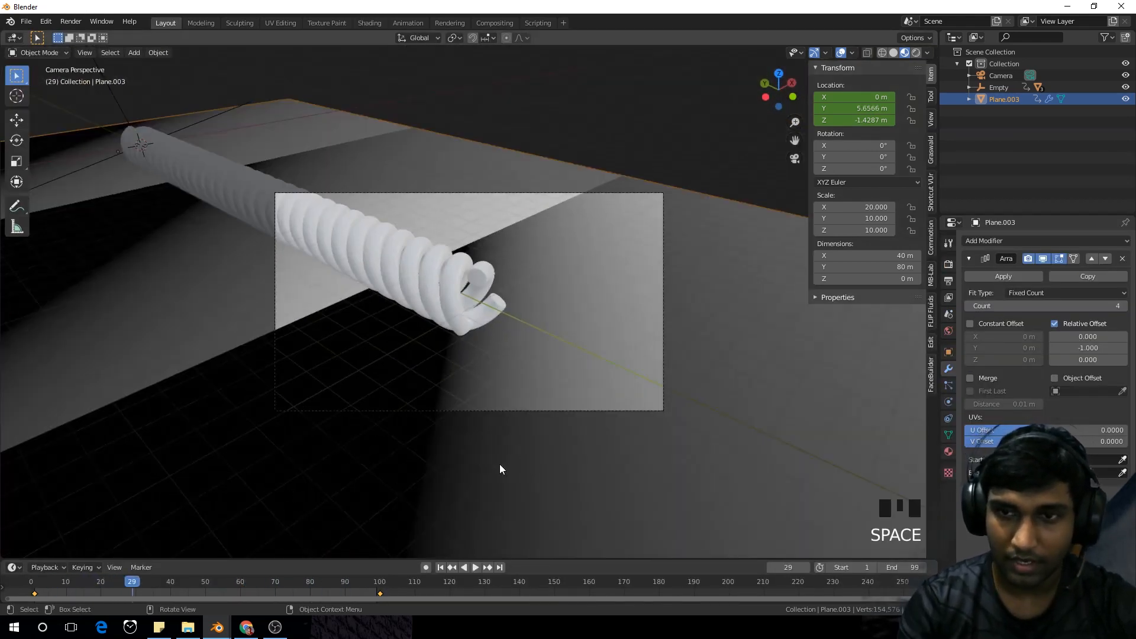
Compare the camera view at the first and last keyframes, frames 1 and 100, to check the floor's loop
left_click(35, 583)
left_click(380, 585)
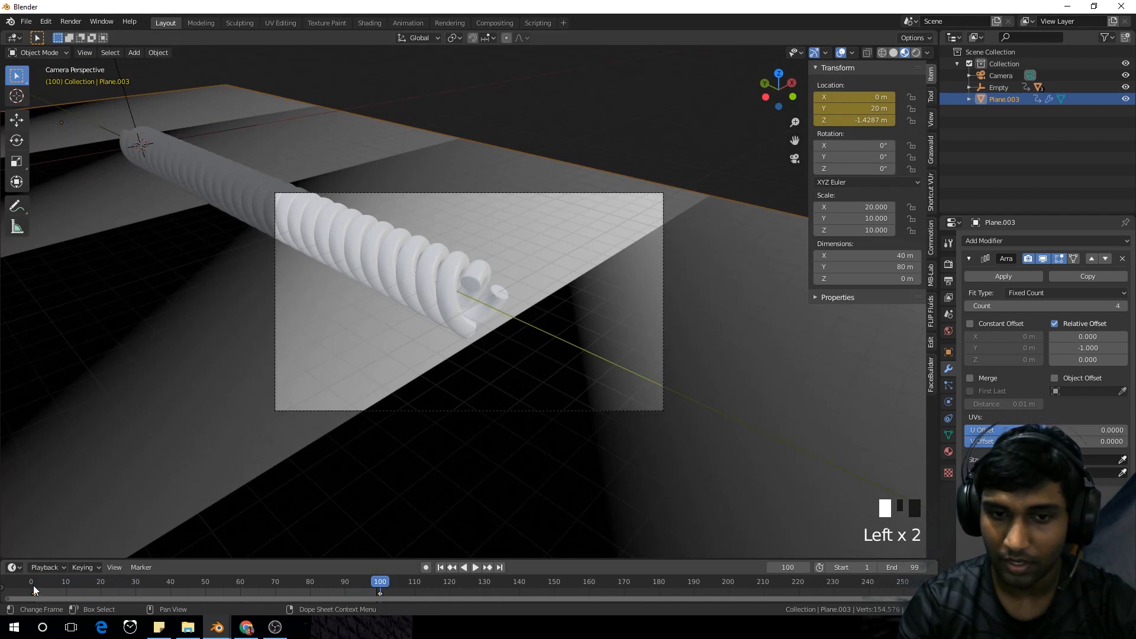
left_click(34, 586)
left_click(379, 586)
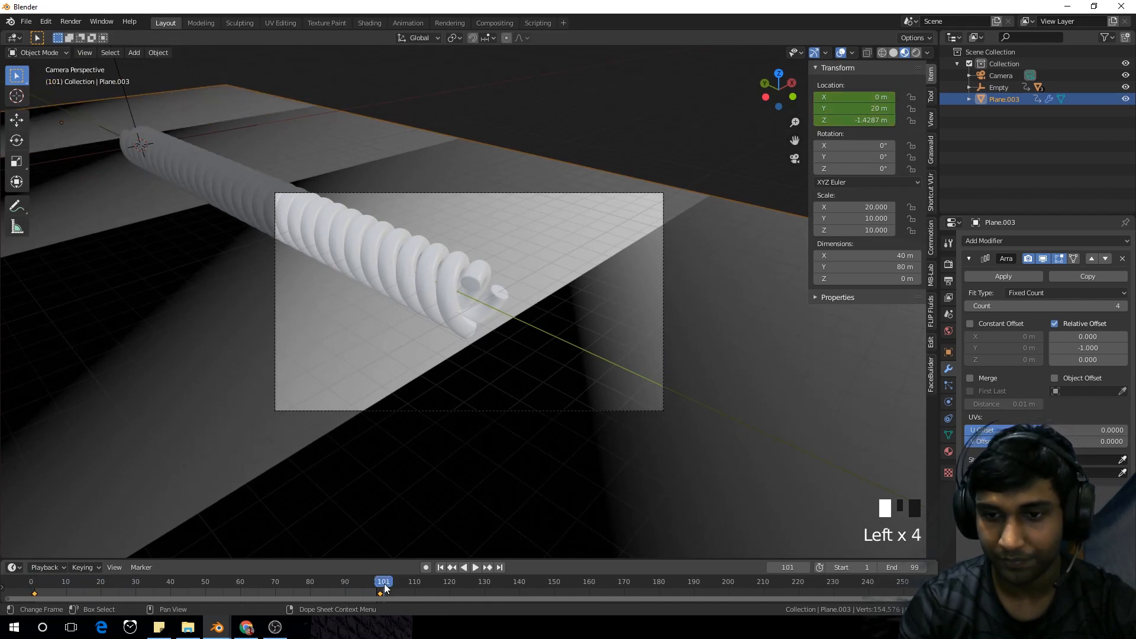
left_click(379, 586)
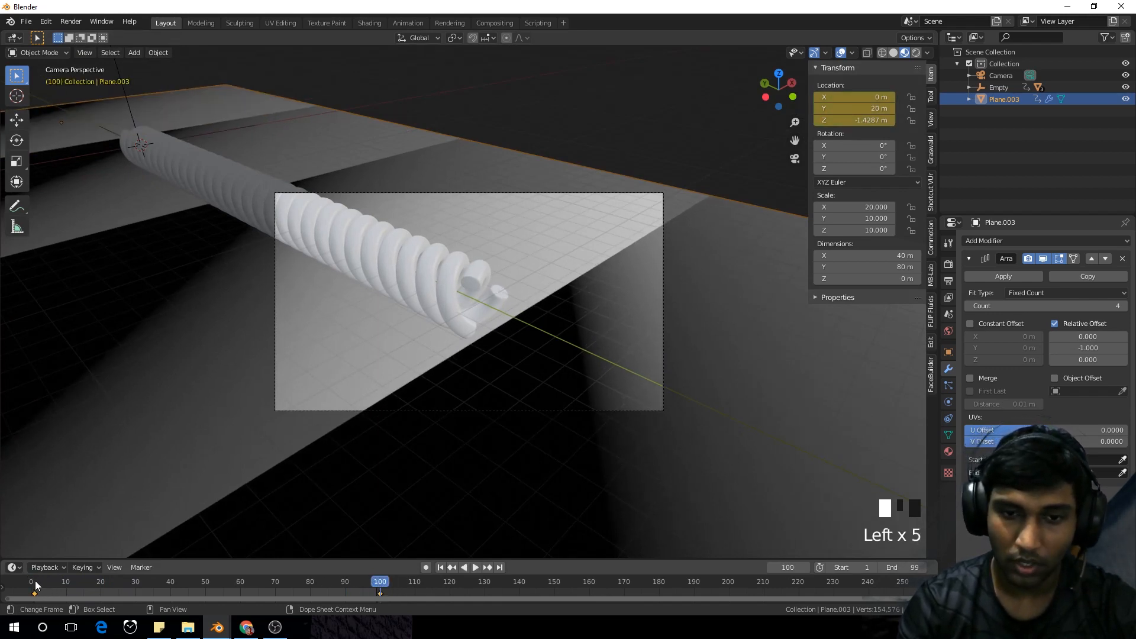
left_click(36, 586)
left_click(384, 586)
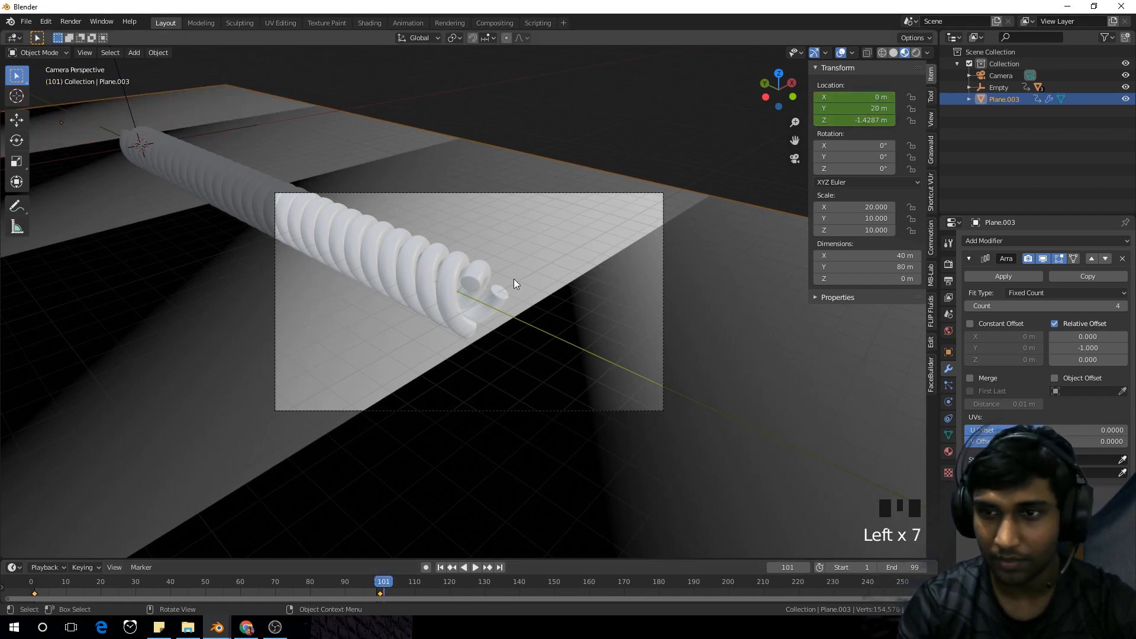
scroll(394, 273, "down", 1)
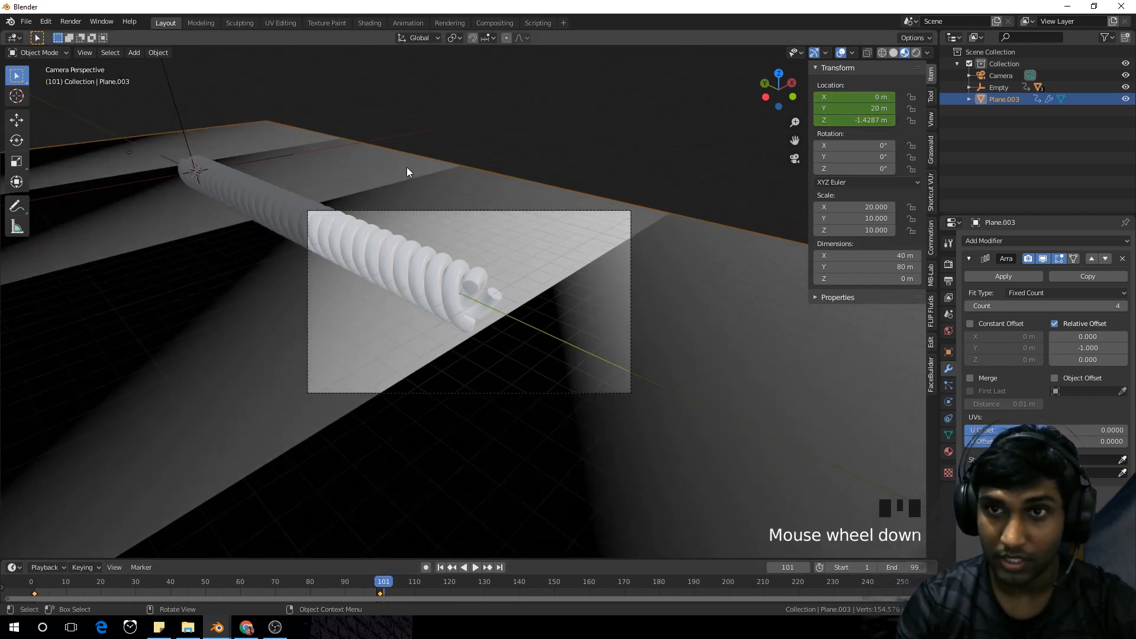
Open the floor plane in the UV Editing workspace and select its entire UV layout
left_click(370, 23)
middle_click_drag(565, 236, 612, 242)
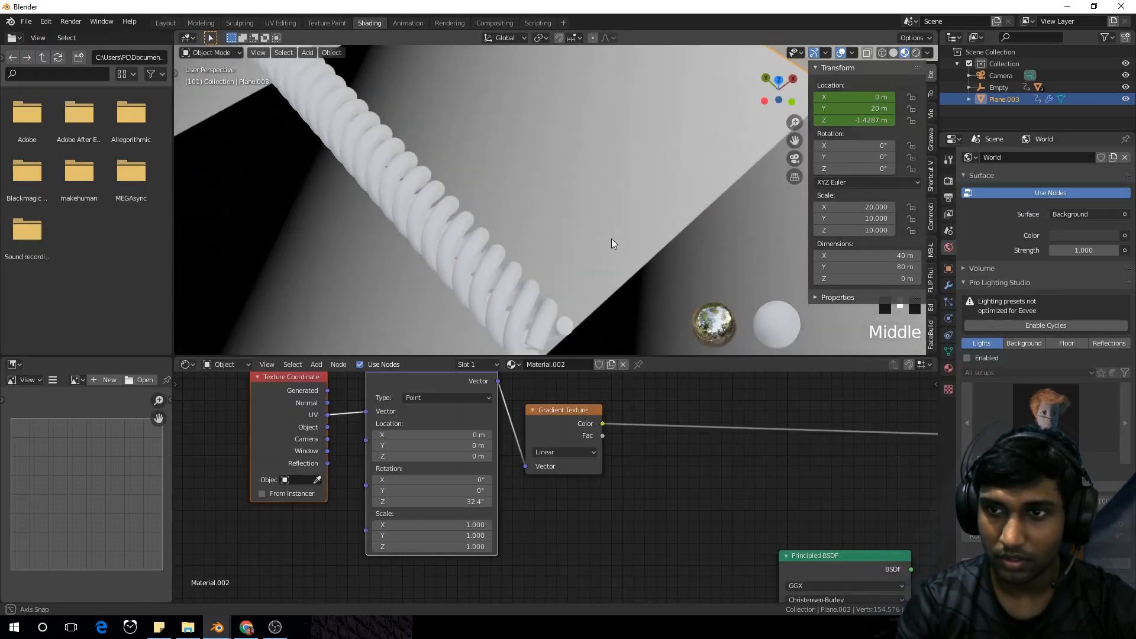
scroll(516, 197, "down", 7)
middle_click_drag(507, 197, 587, 189)
left_click(283, 22)
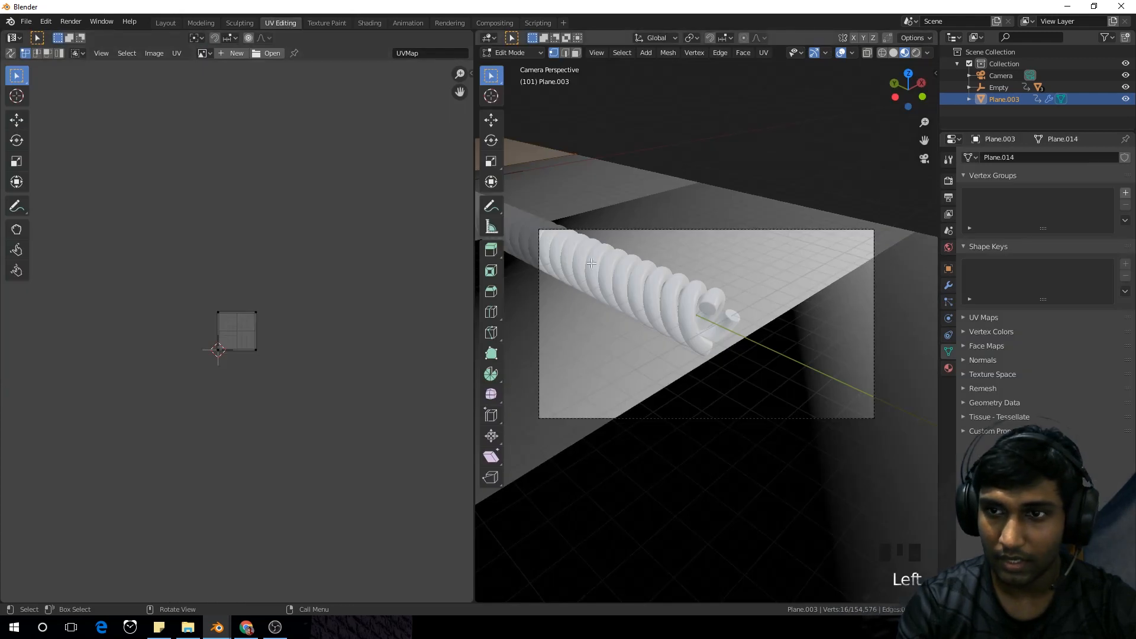
scroll(316, 352, "up", 1)
left_click_drag(162, 250, 307, 366)
scroll(677, 148, "down", 2)
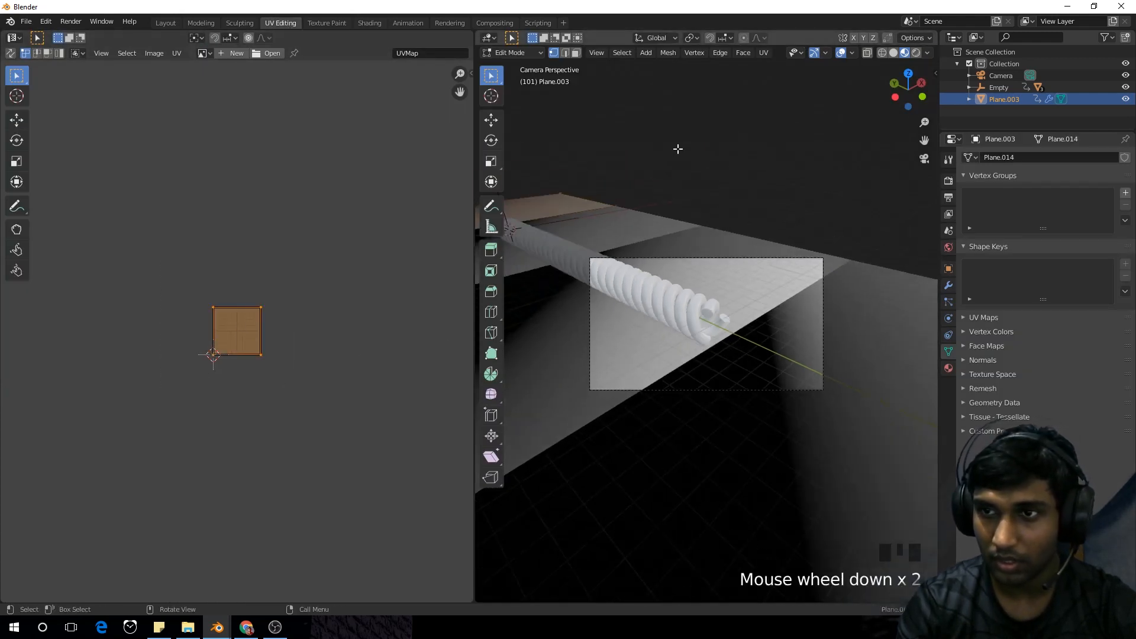
Scale the floor plane's UV layout by 2 along X and return to Object Mode
middle_click_drag(677, 147, 639, 281)
scroll(638, 281, "down", 4)
scroll(266, 293, "up", 1)
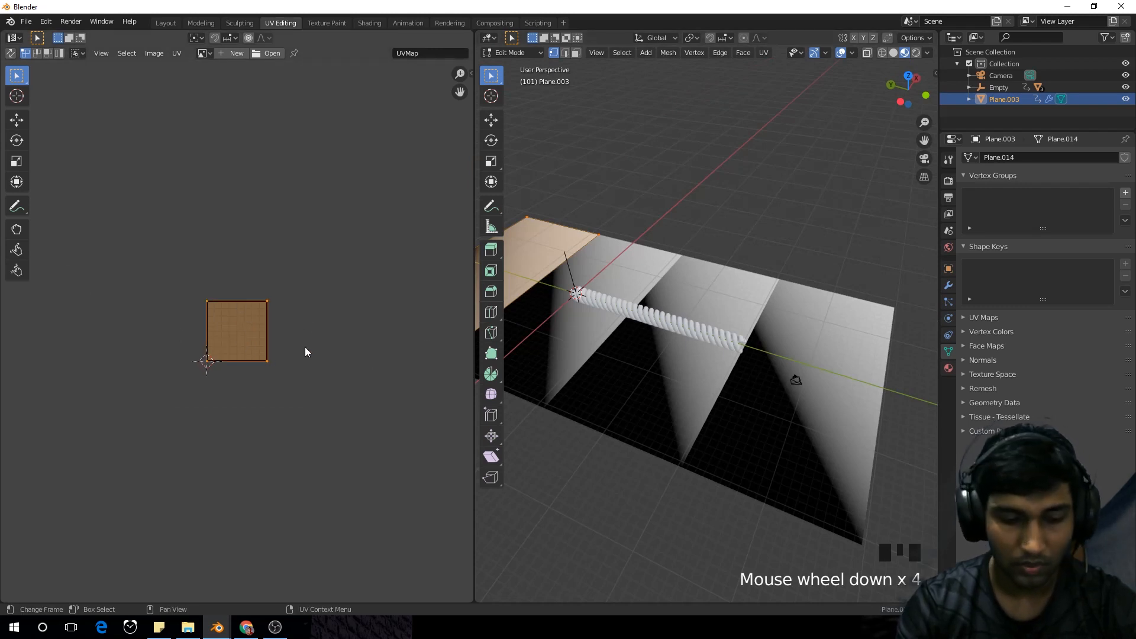
key("s")
key("x")
key("2")
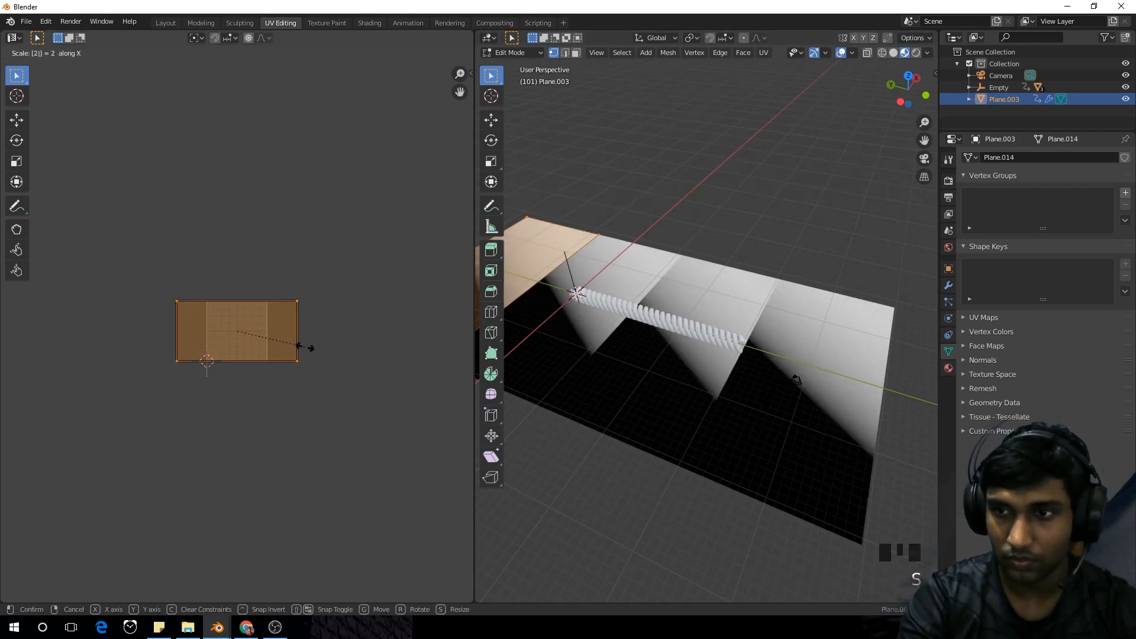
key("Return")
middle_click_drag(639, 296, 612, 336)
scroll(611, 336, "down", 3)
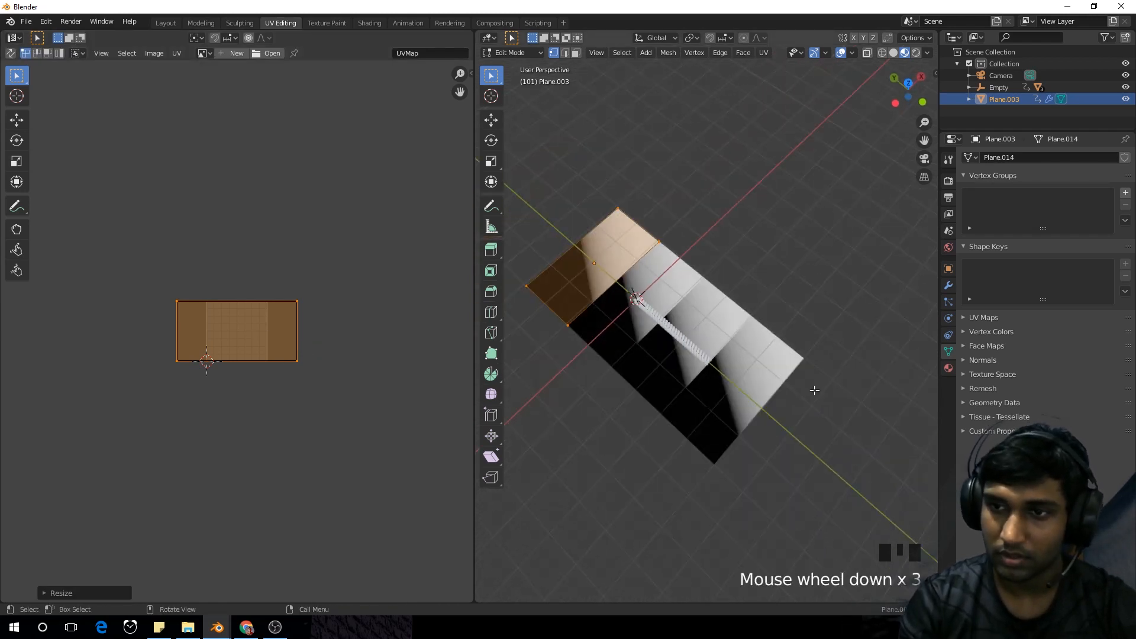
middle_click_drag(814, 388, 733, 341)
key("Tab")
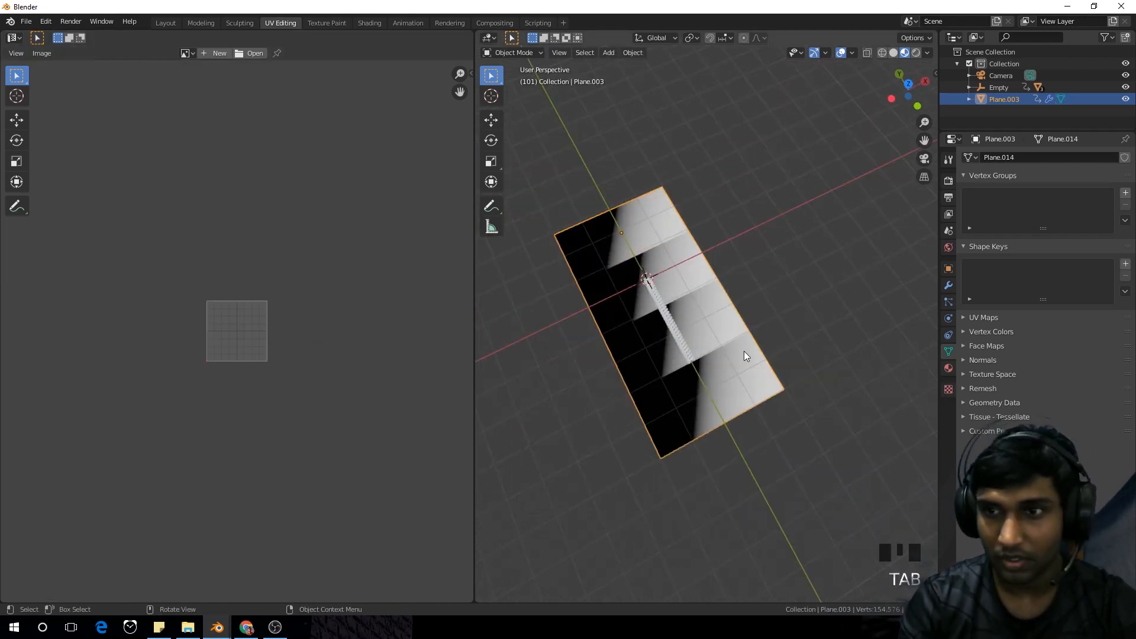
middle_click_drag(656, 318, 715, 274)
scroll(716, 274, "up", 3)
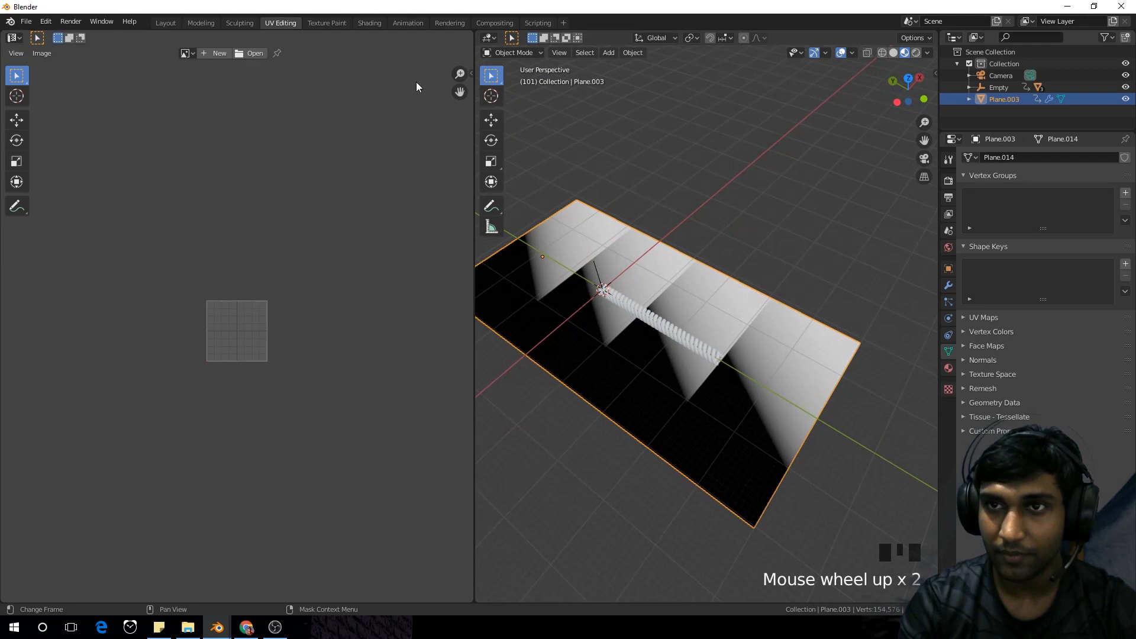
In the Shading workspace's camera view, create a new material for the tube rotated 240° about Z
left_click(369, 22)
scroll(631, 270, "up", 2)
key("KP_0")
scroll(615, 260, "up", 4)
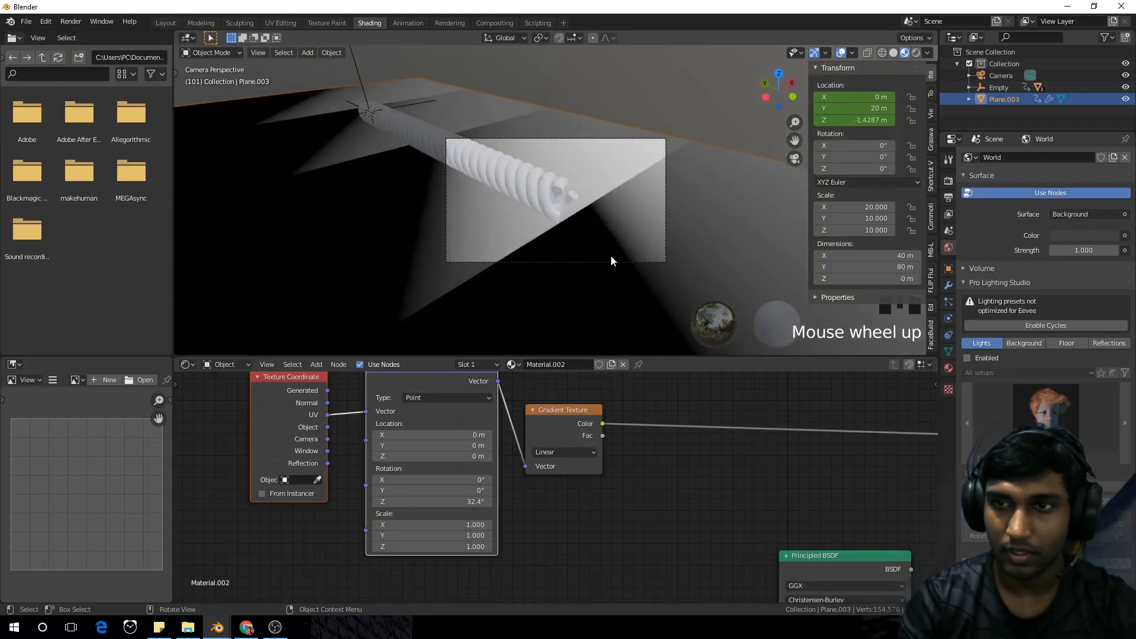
middle_click_drag(603, 178, 631, 272, "shift")
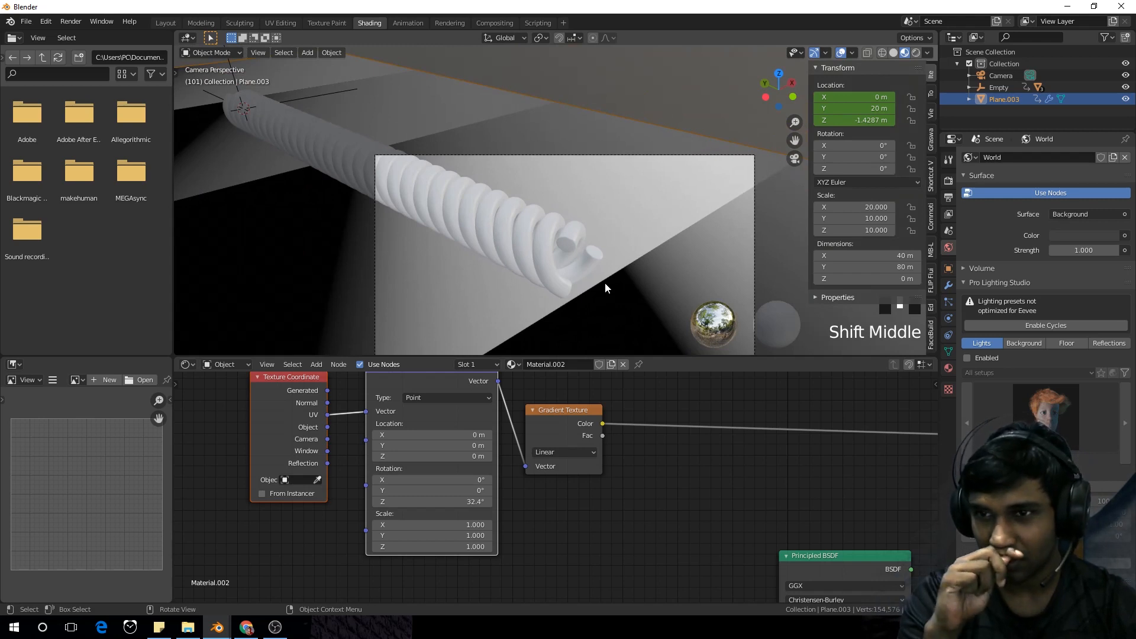
left_click(552, 257)
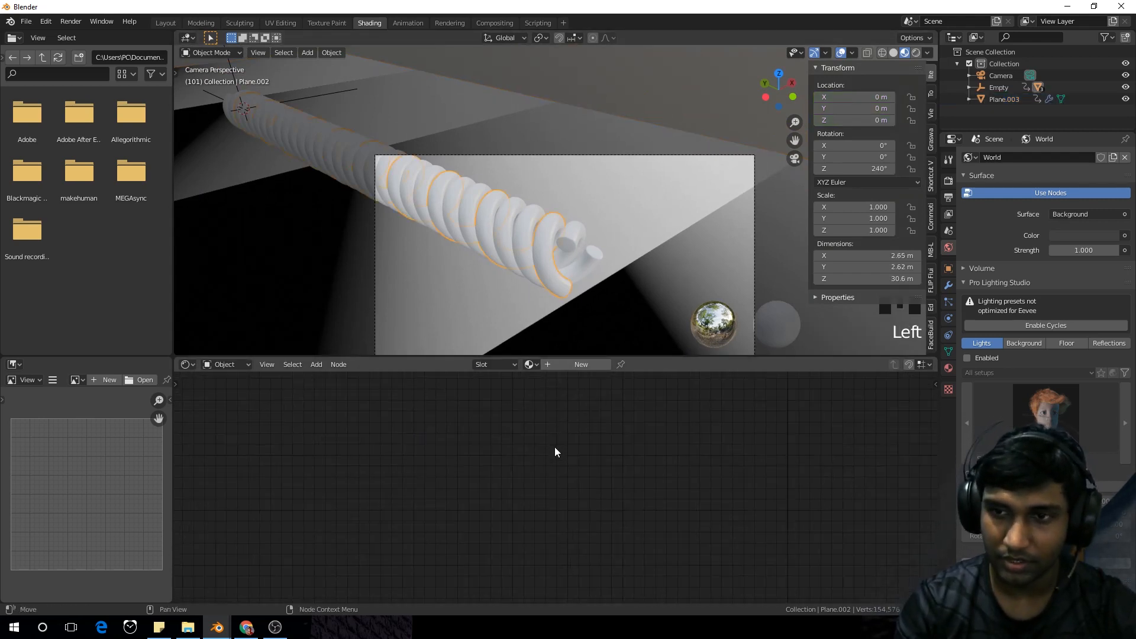
left_click(577, 365)
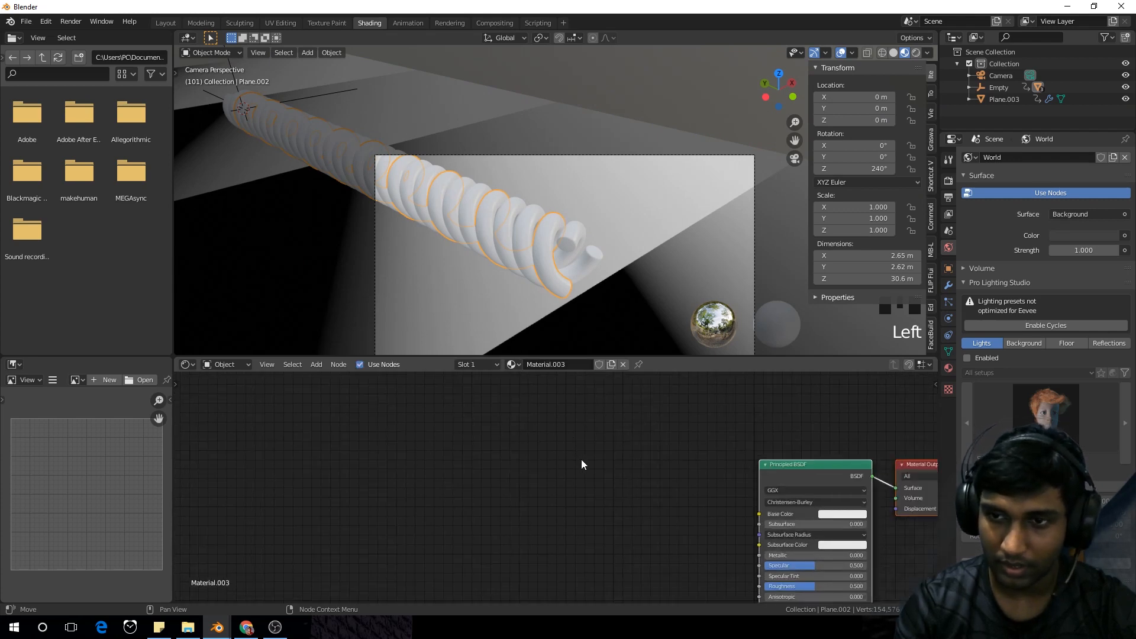
Move the Material Output node away from the Principled BSDF, add a Noise Texture node, and preview it on the tube
key("Home")
key("g")
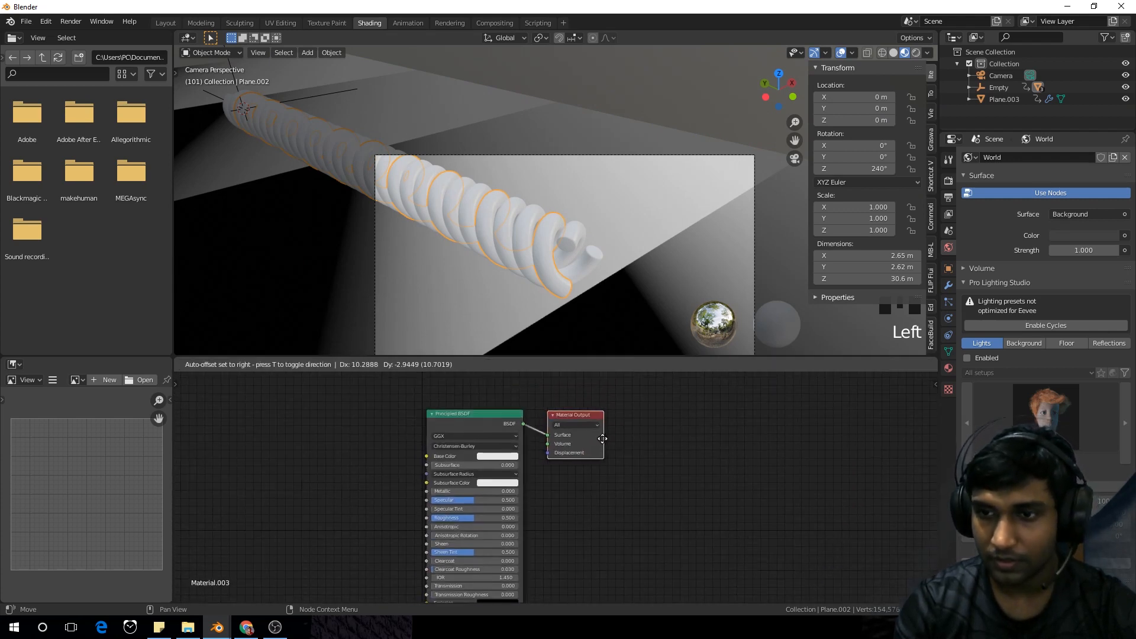
left_click(638, 490)
scroll(637, 487, "down", 2)
key("shift+a")
left_click(637, 486)
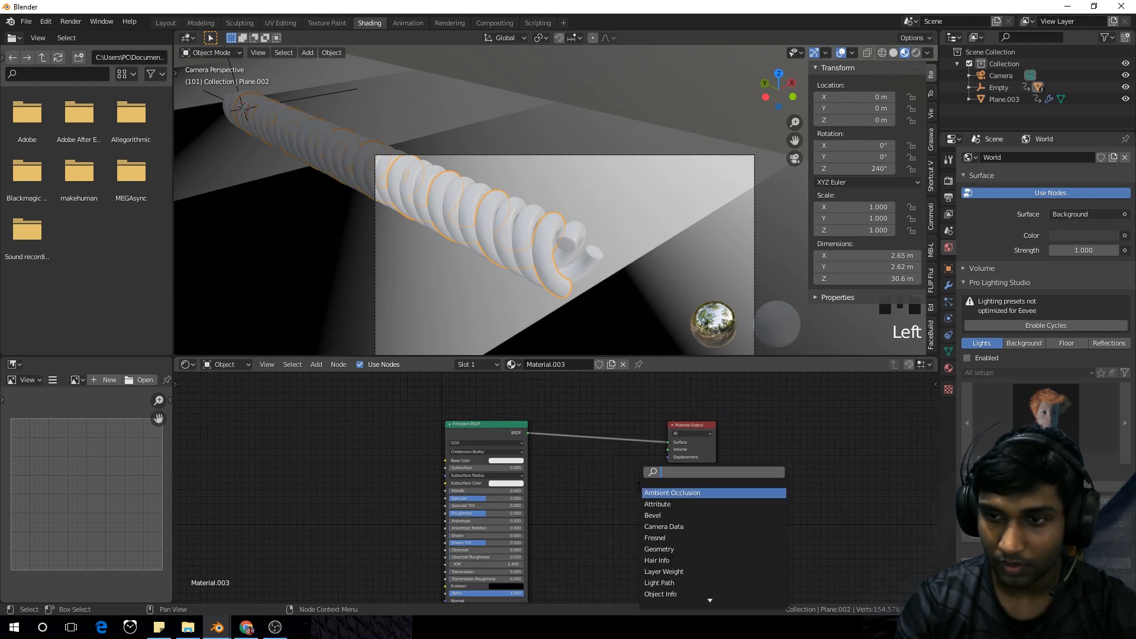
type("nois")
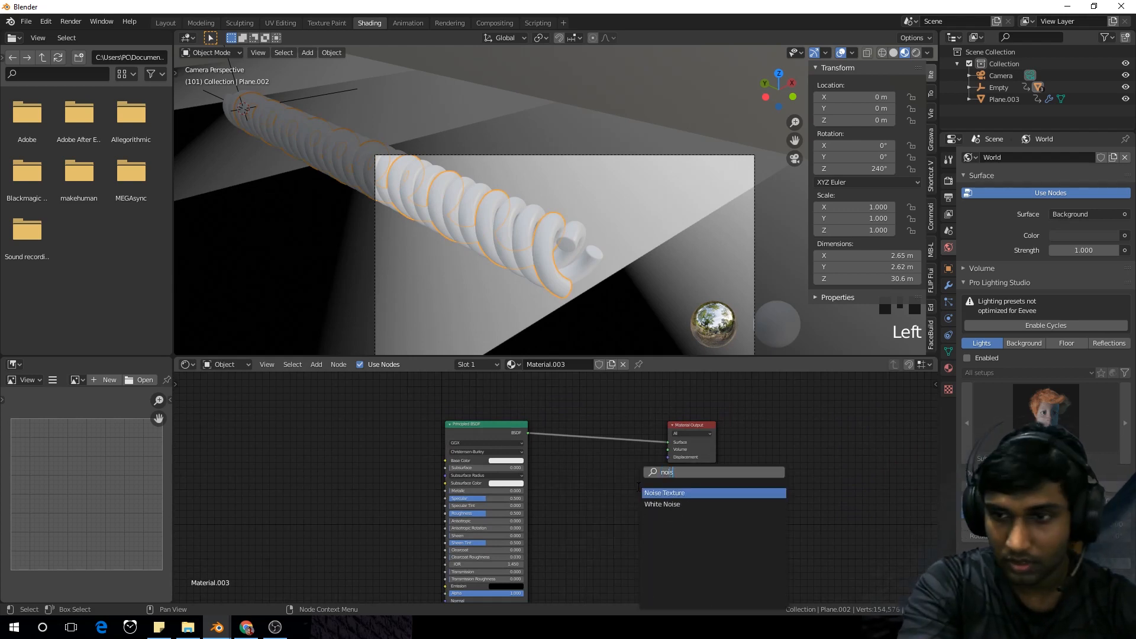
key("Return")
left_click(393, 432)
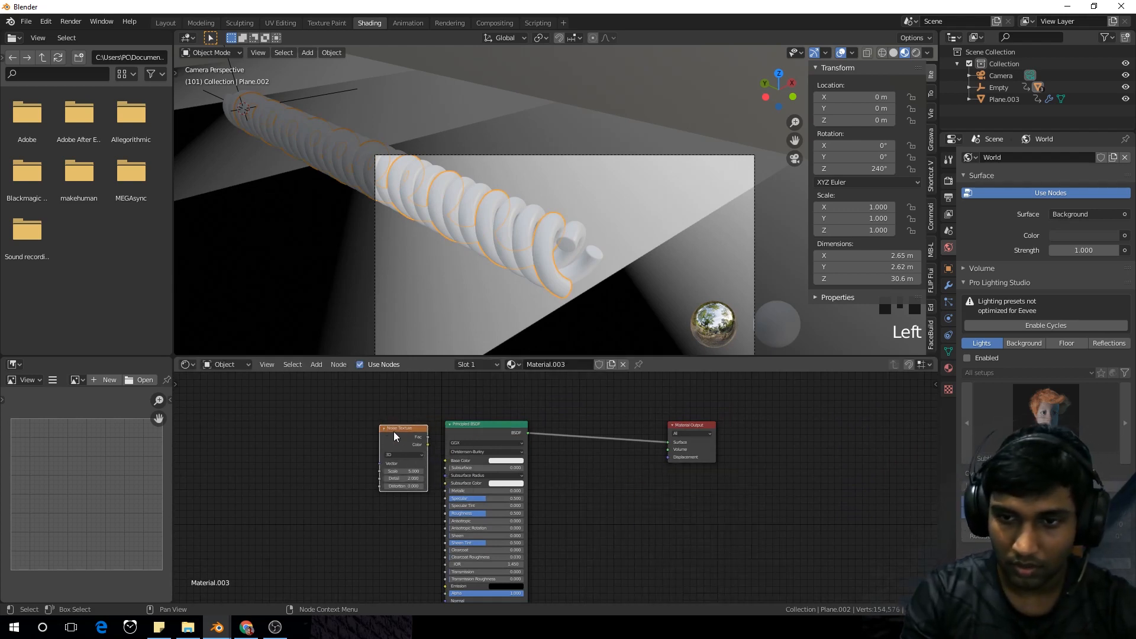
left_click(392, 432, "ctrl+shift")
Insert a ColorRamp between the Noise Texture and the Viewer, with its interpolation set to Constant
left_click_drag(473, 426, 501, 505)
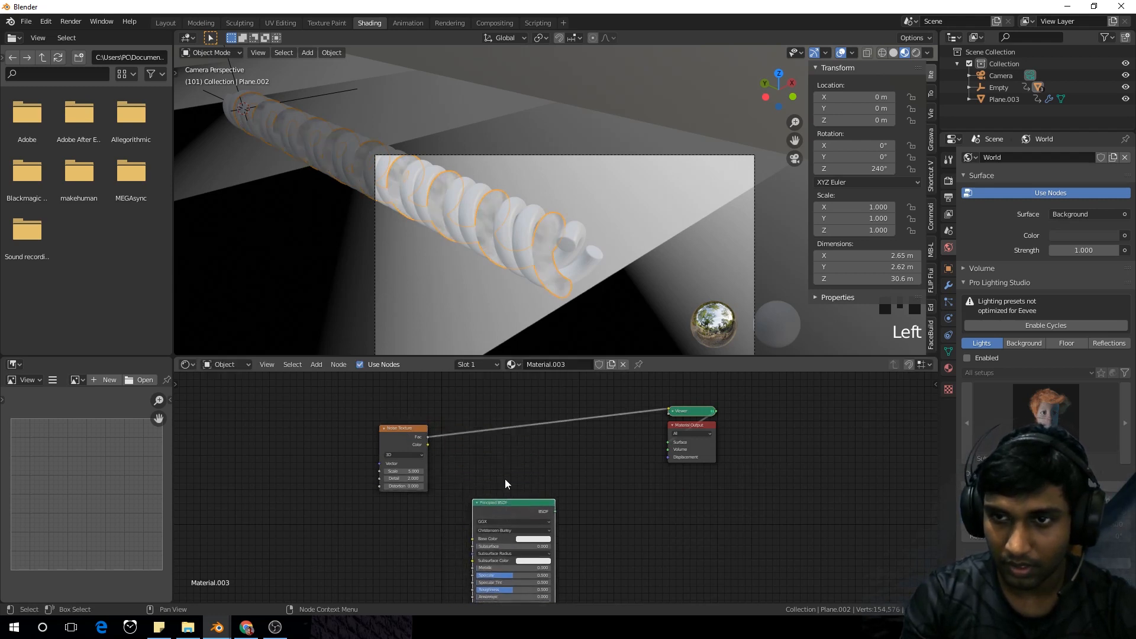
scroll(510, 468, "up", 1)
key("shift+a")
type("color")
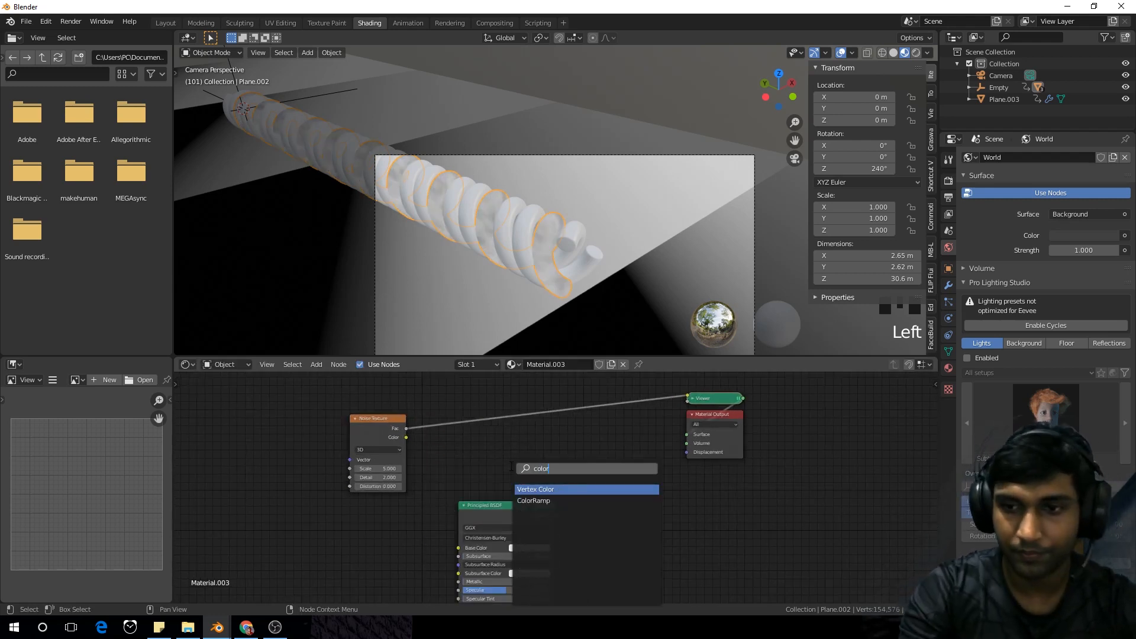
key("Down")
key("Return")
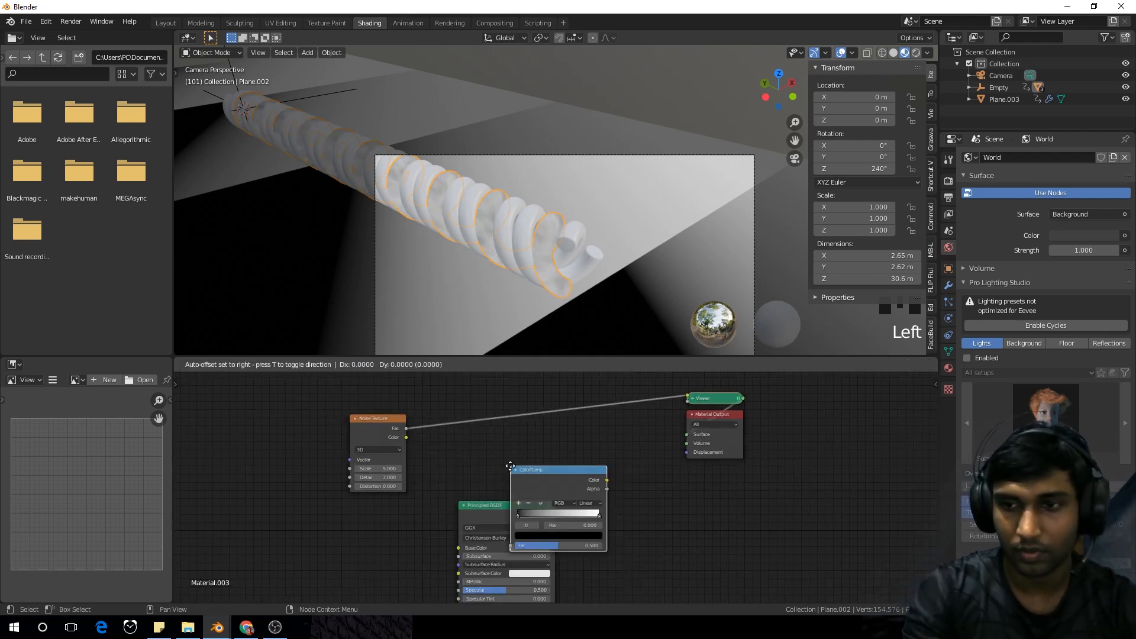
left_click(486, 406)
left_click(564, 441)
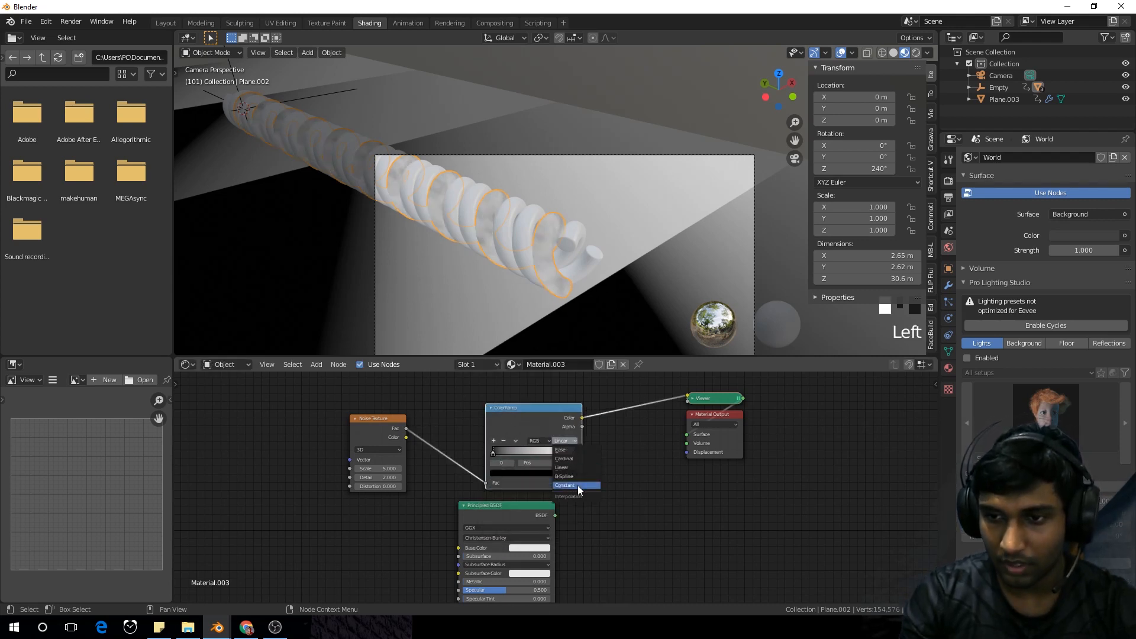
left_click(577, 486)
scroll(549, 488, "up", 3)
left_click(574, 456)
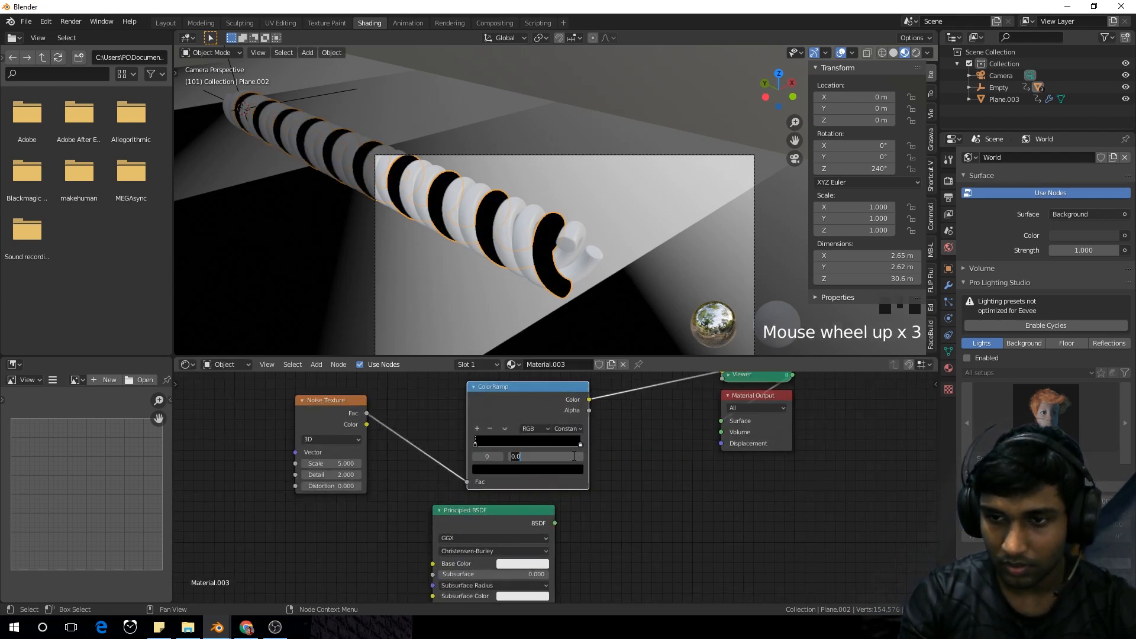
type("0.5")
key("Return")
key("ctrl+z")
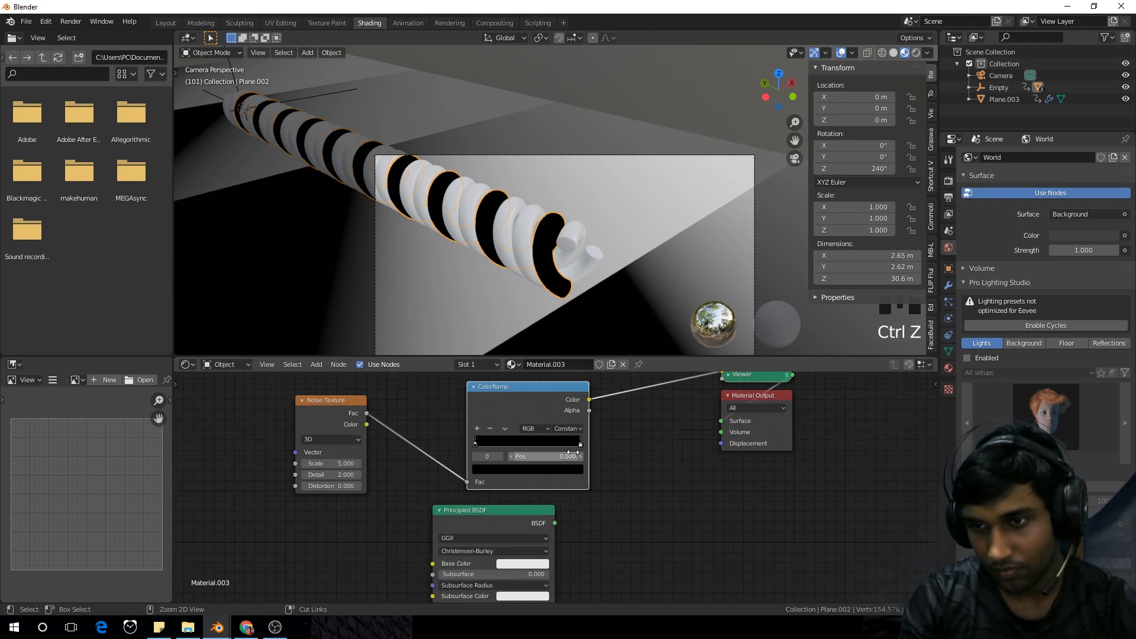
Set the position of the ColorRamp's white stop to 0.5
double_click(579, 444)
left_click_drag(566, 457, 536, 456)
scroll(371, 454, "up", 1)
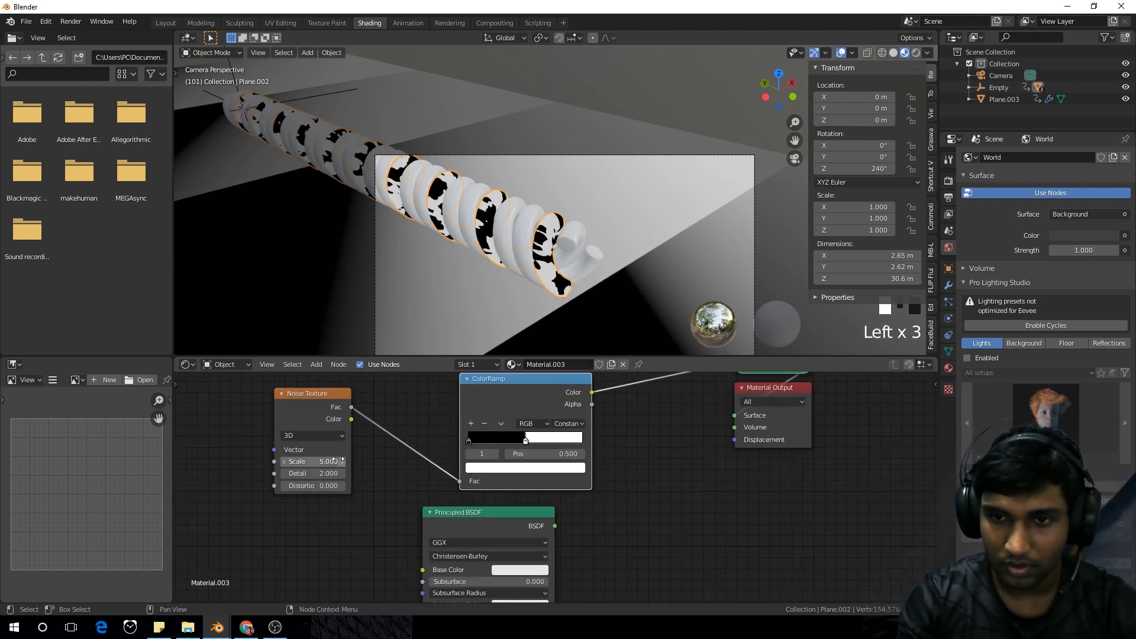
Set the Noise Texture's scale to 200
left_click(318, 461)
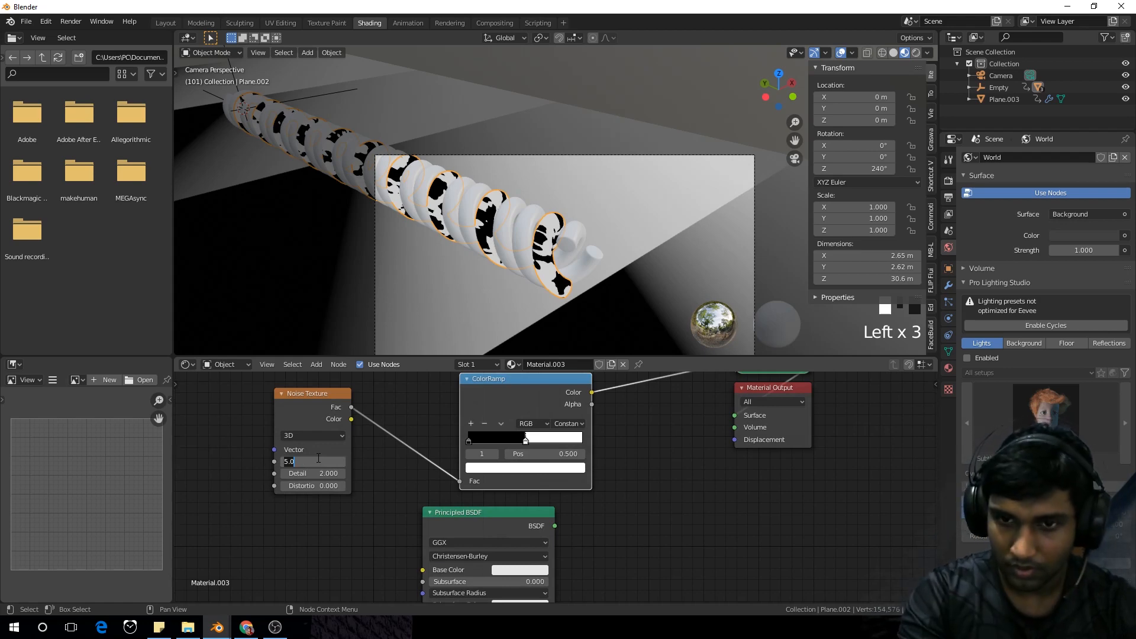
type("200")
key("Return")
scroll(473, 275, "up", 5)
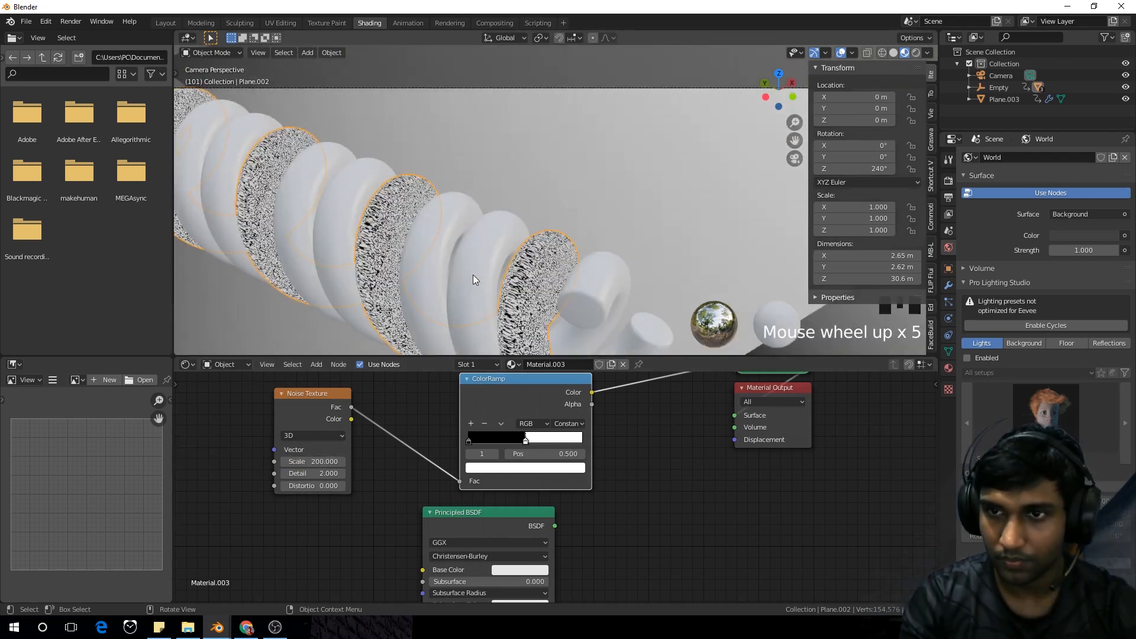
middle_click_drag(486, 289, 516, 223, "shift")
Add Mapping and Texture Coordinate nodes before the Noise Texture and feed the mapping from the Object coordinates
left_click(304, 403)
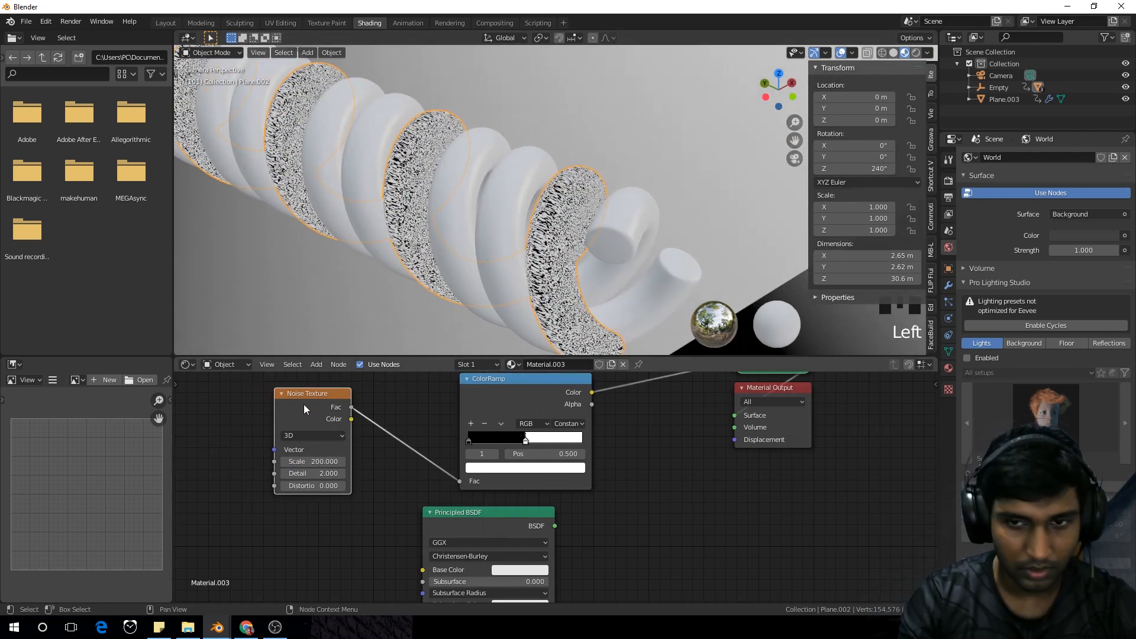
key("ctrl+t")
middle_click_drag(284, 428, 386, 475)
scroll(400, 463, "up", 2)
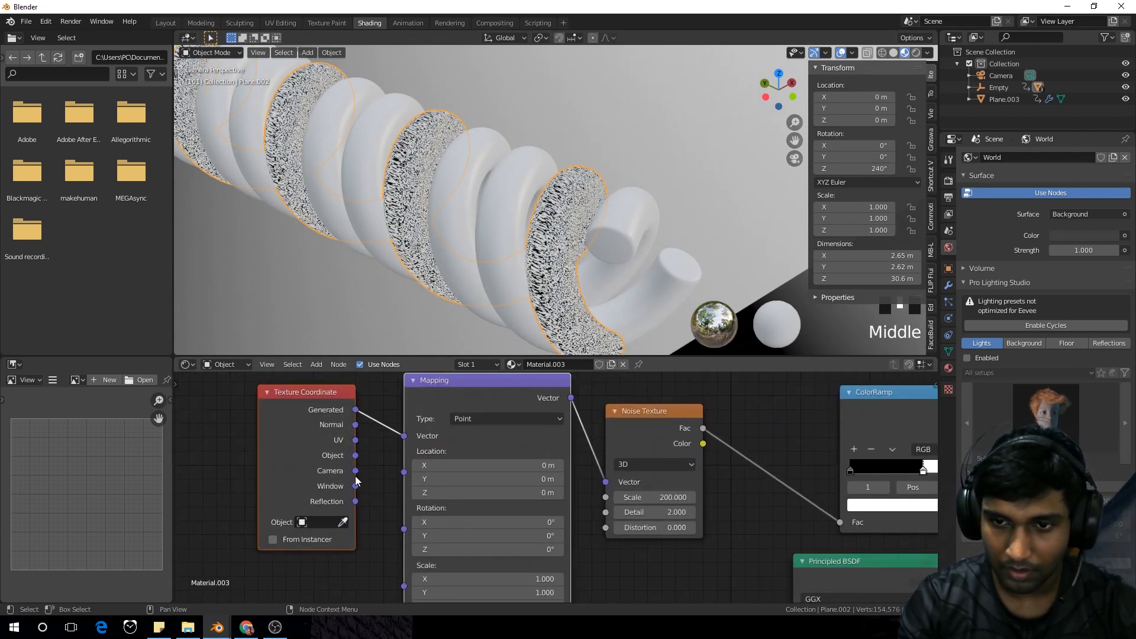
left_click_drag(356, 456, 404, 436)
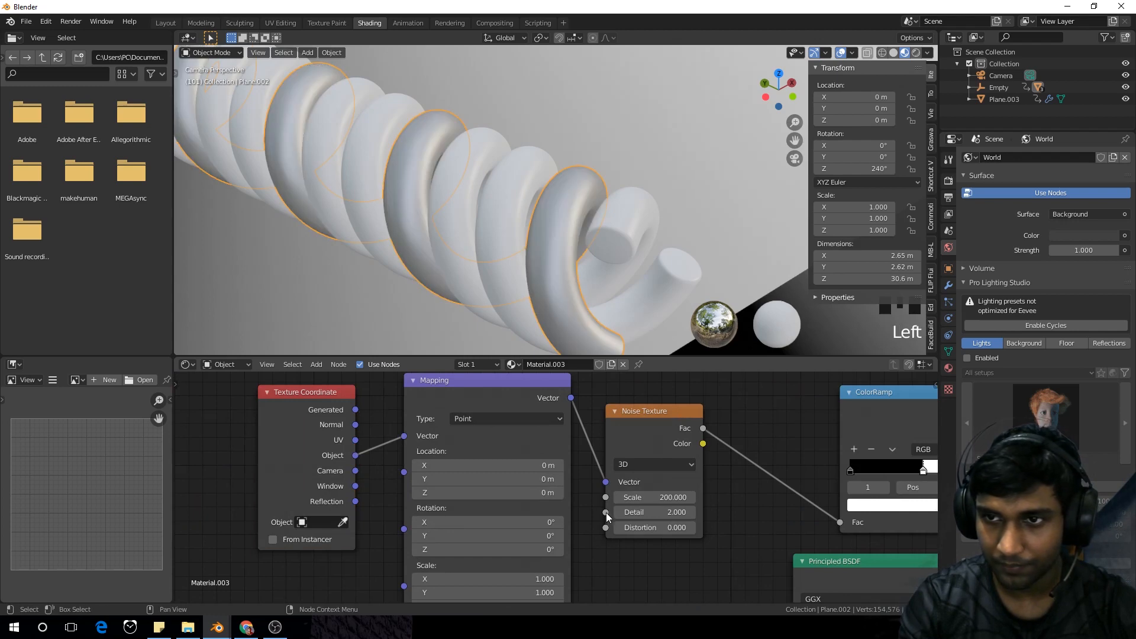
Set the Noise Texture's scale to 100 while inspecting the speckles up close on the tube
middle_click_drag(404, 436, 269, 403)
scroll(528, 276, "up", 4)
scroll(529, 277, "up", 2)
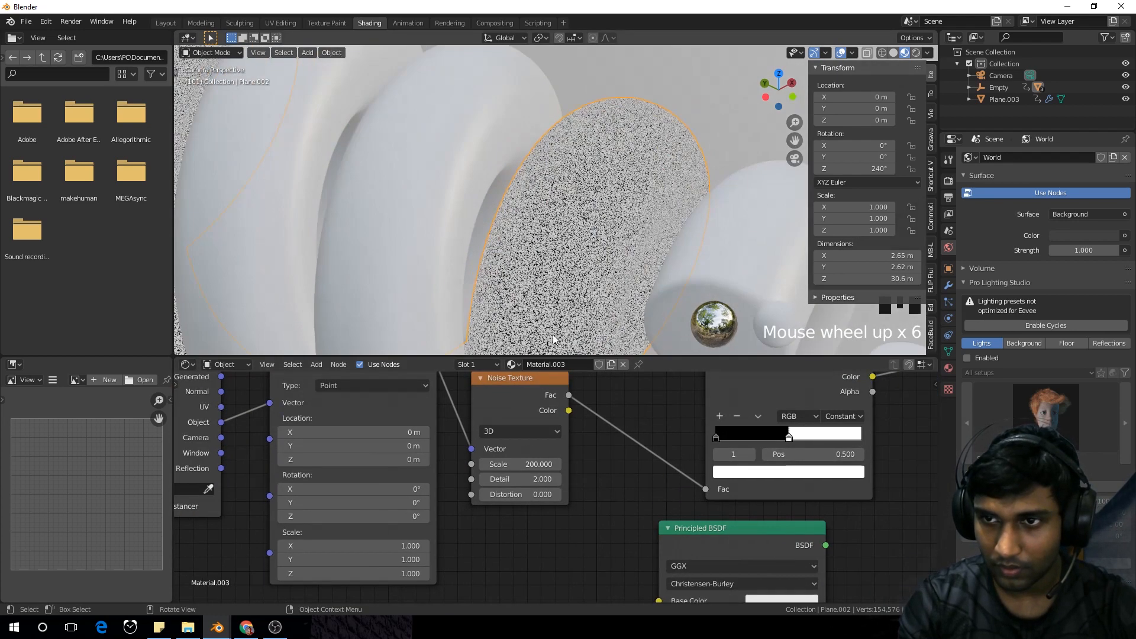
scroll(564, 272, "up", 1)
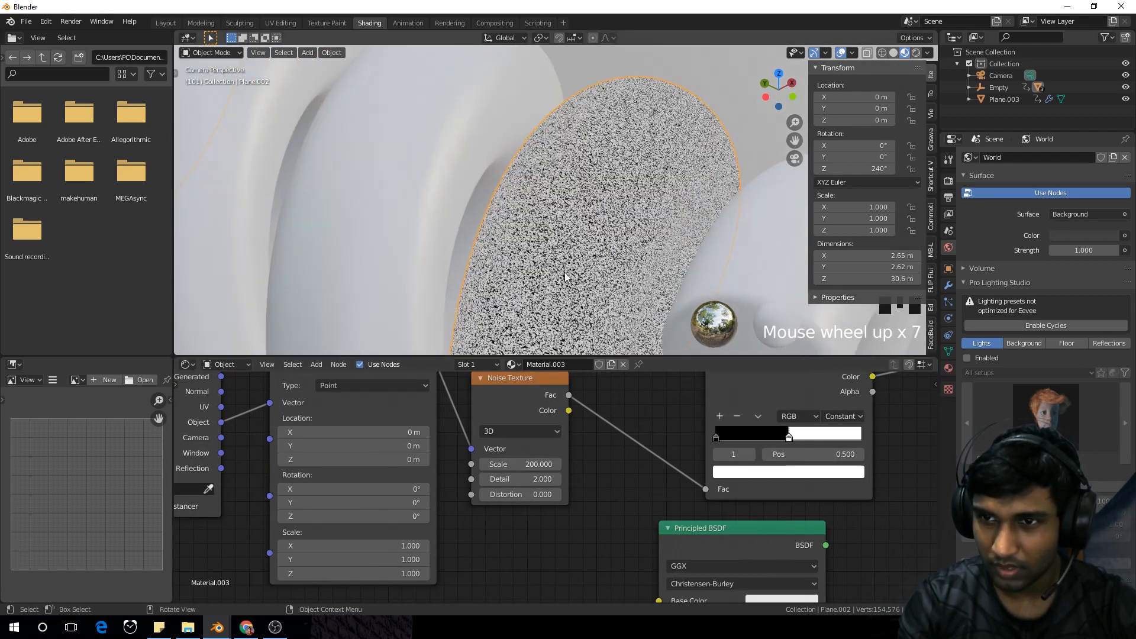
left_click(522, 462)
type("100")
key("Return")
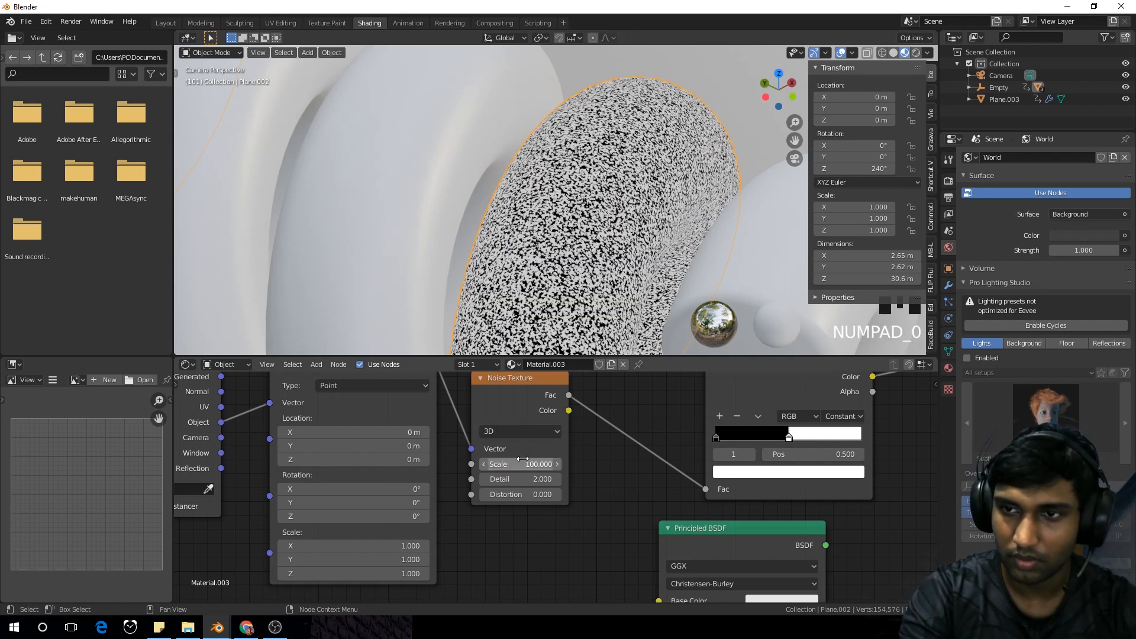
Move the ColorRamp's white stop to 0.368 and set the Noise Texture's scale to 50 for sparse black speckles
scroll(621, 267, "down", 3)
middle_click_drag(687, 397, 559, 420)
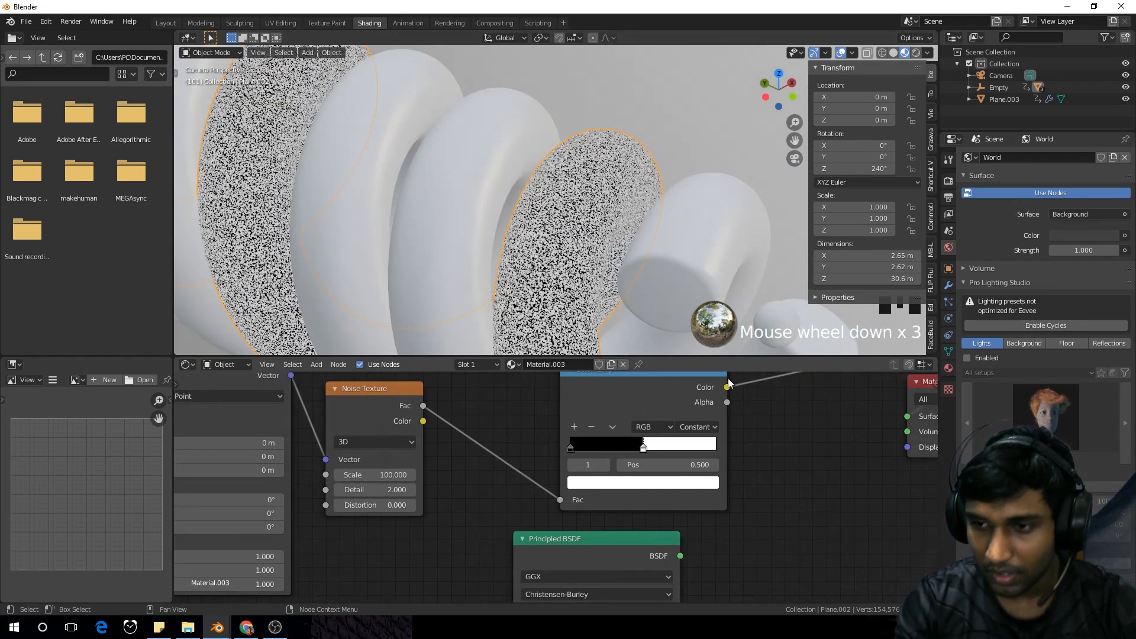
left_click_drag(643, 450, 622, 450)
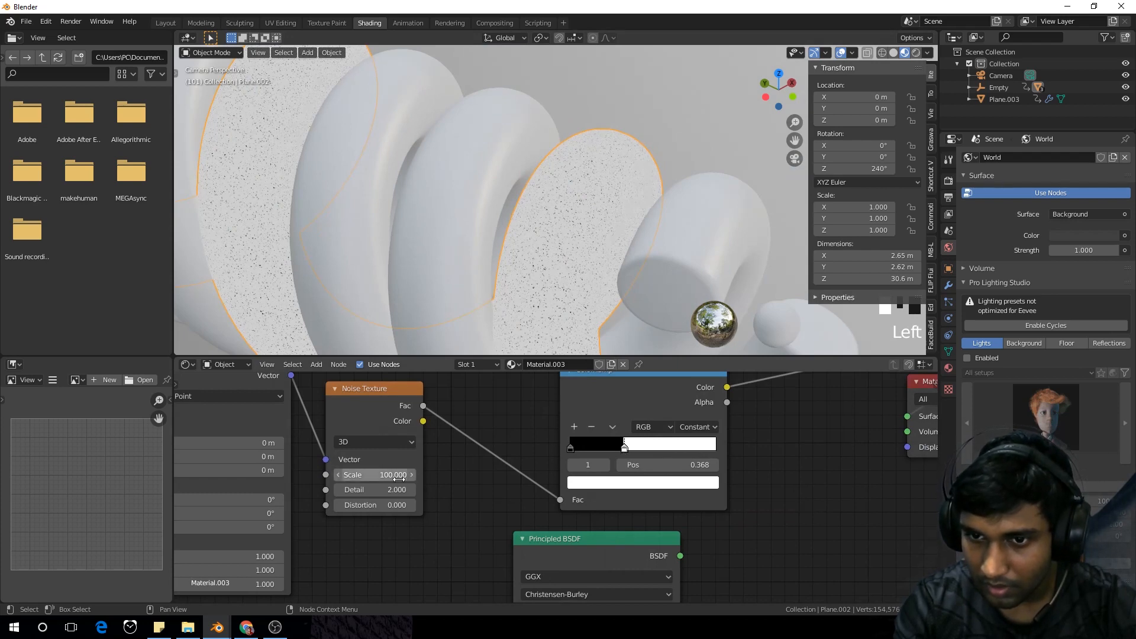
left_click_drag(395, 476, 389, 475)
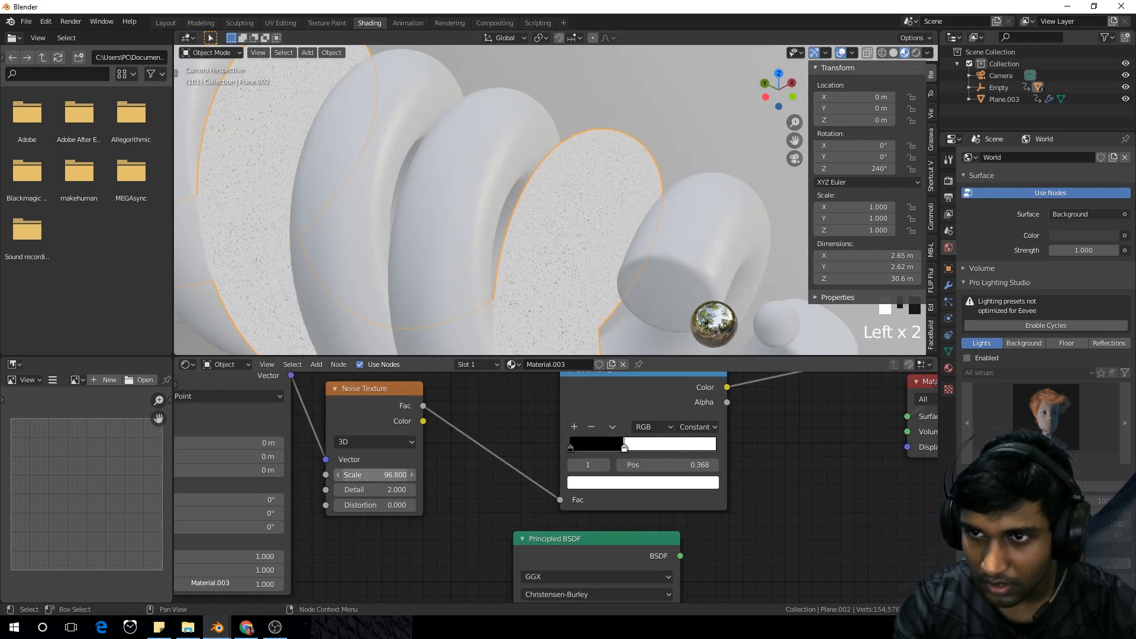
left_click(398, 476)
type("50")
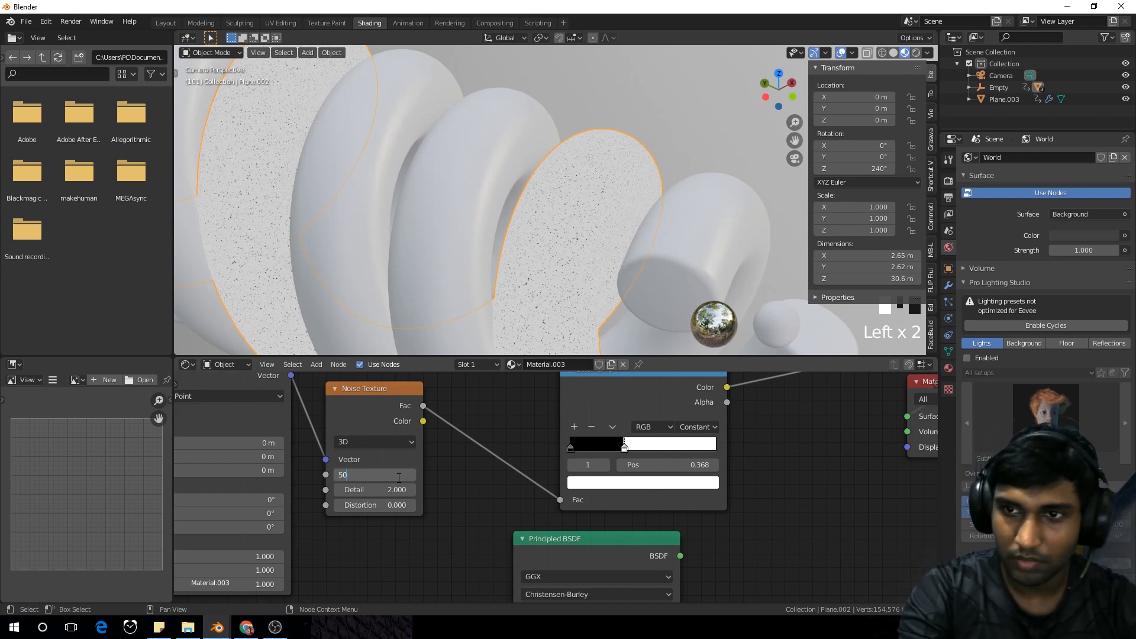
key("Return")
scroll(552, 311, "down", 5)
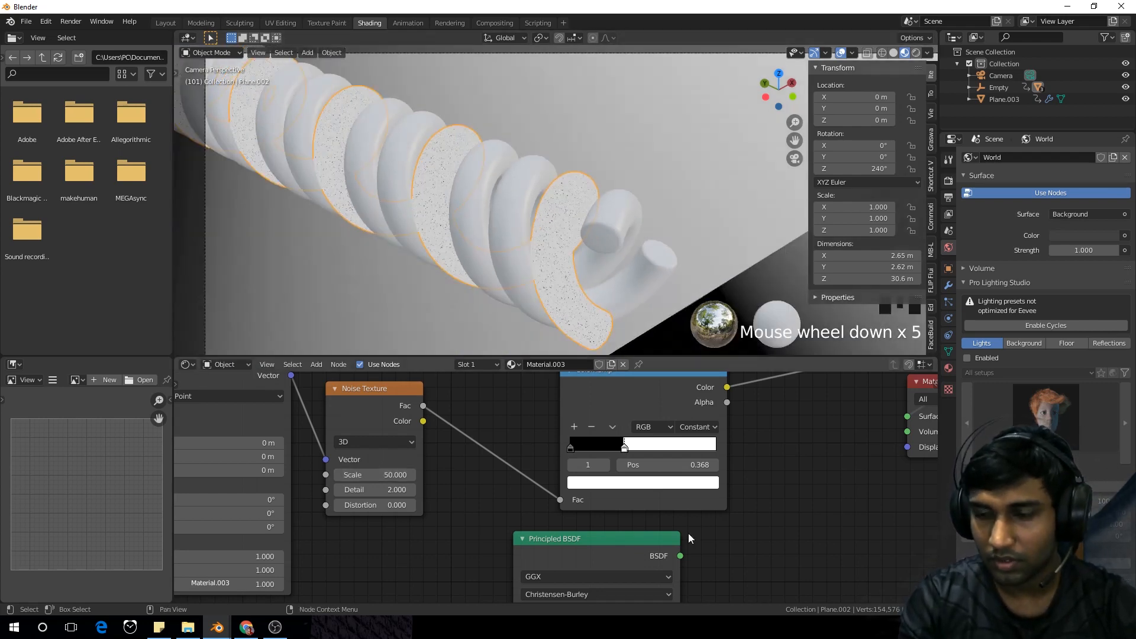
Add a Mix Shader node to the speckled tube's material and connect it to the Material Output's surface
scroll(762, 570, "down", 2)
middle_click_drag(566, 471, 507, 478)
scroll(561, 466, "down", 4)
middle_click_drag(669, 482, 591, 470)
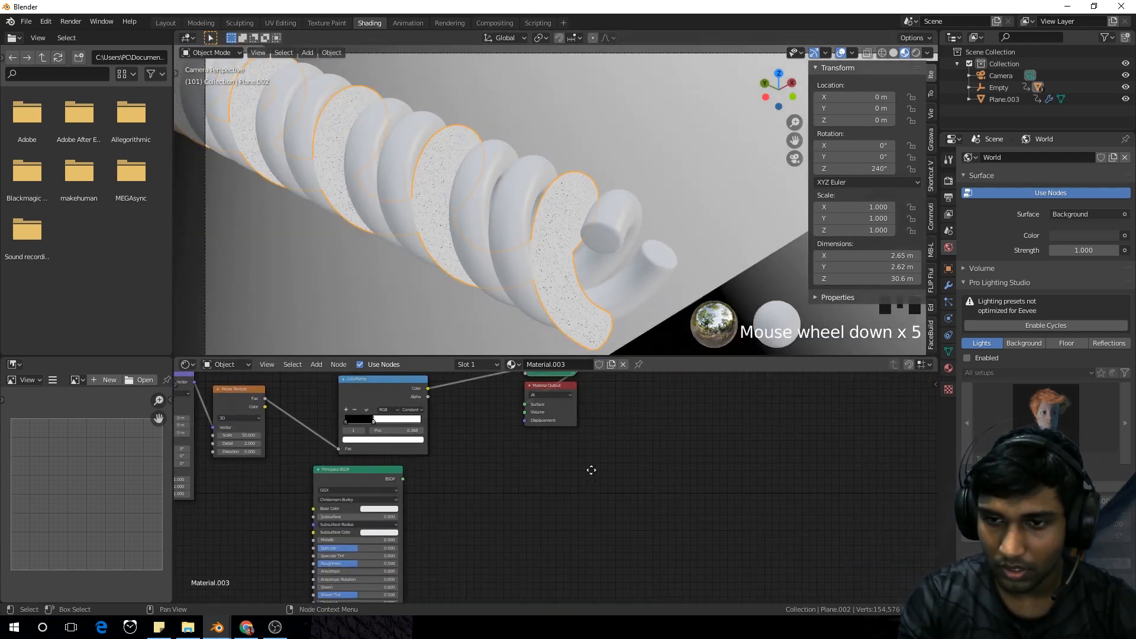
key("shift+a")
left_click(587, 478)
type("mix")
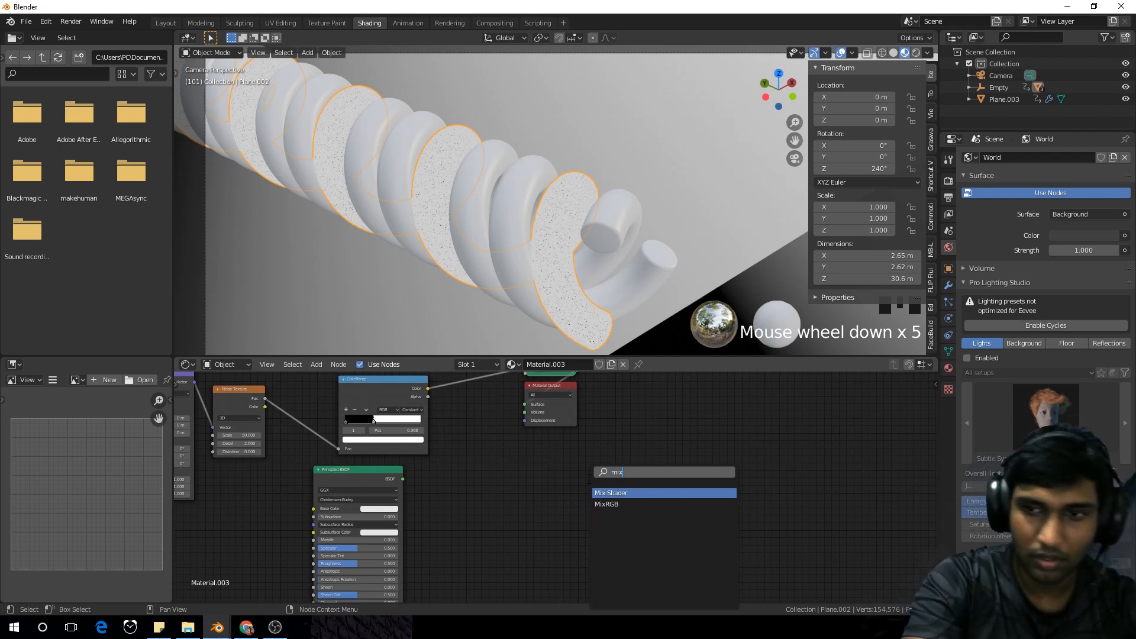
key("Return")
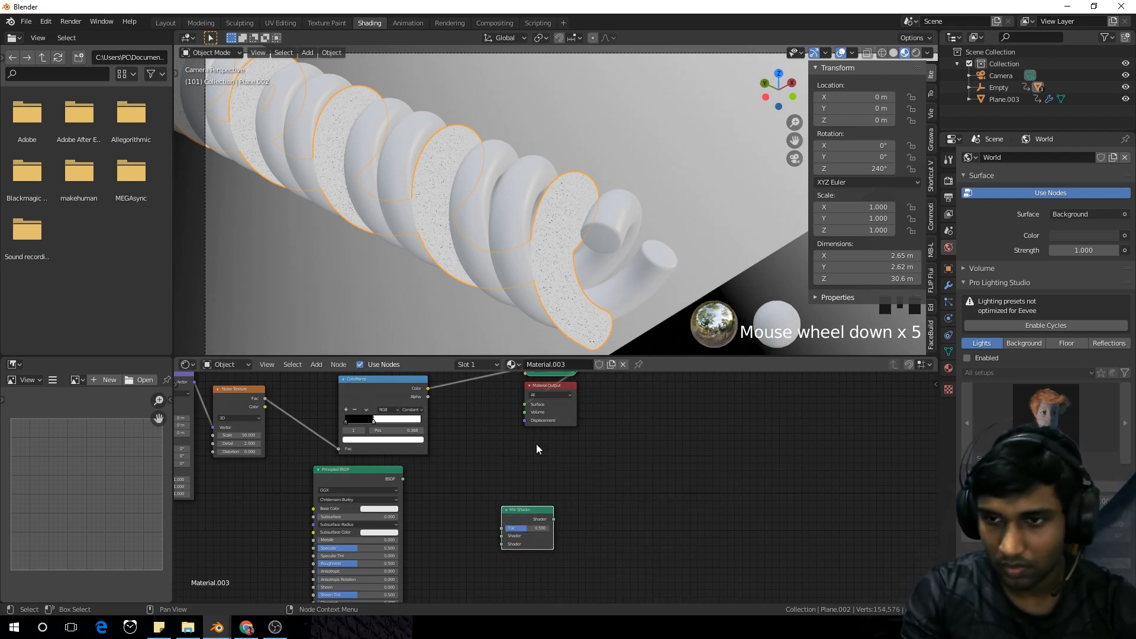
left_click(542, 519)
left_click(543, 517, "ctrl+shift")
middle_click_drag(633, 472, 645, 501)
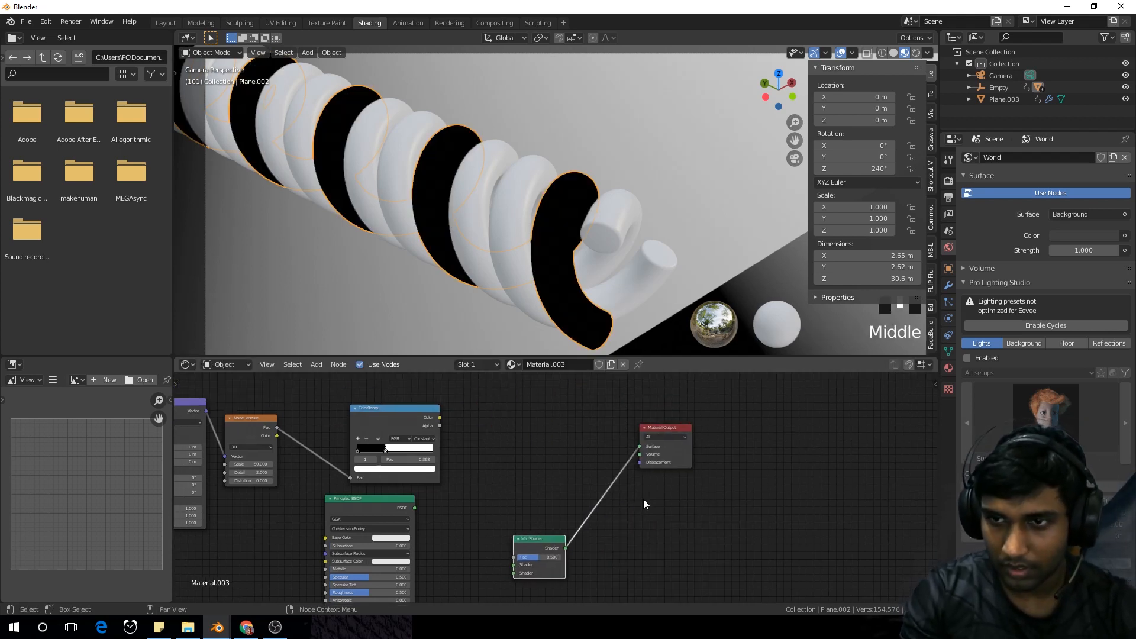
Drive the Mix Shader's factor with the ColorRamp's color and link the Principled BSDF into its first shader input
scroll(560, 474, "down", 1)
left_click_drag(449, 423, 517, 552)
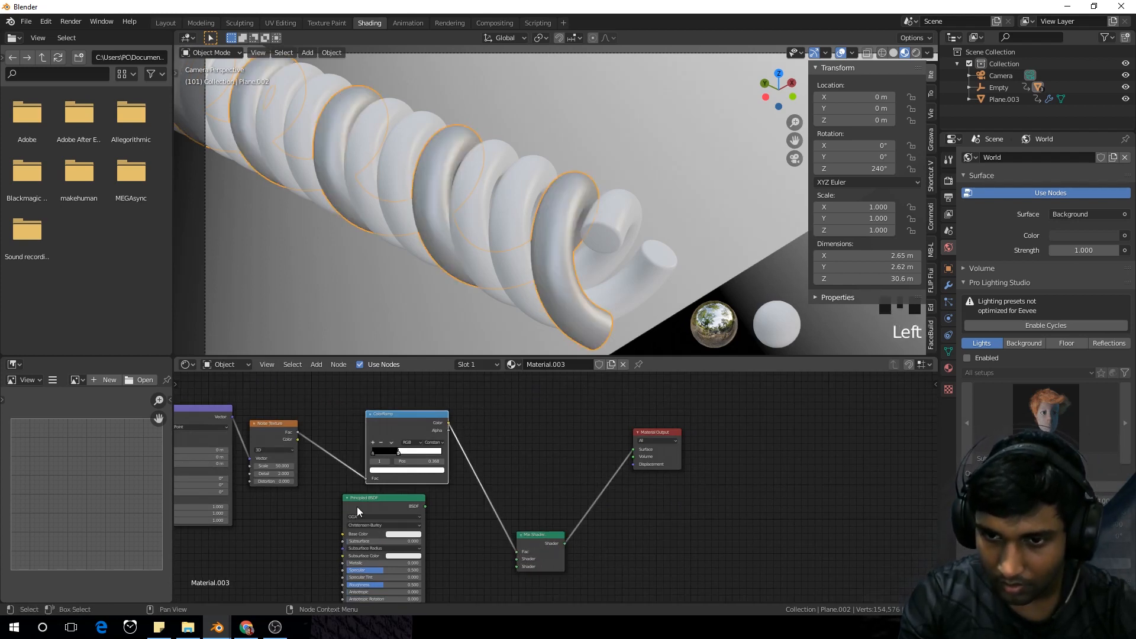
left_click_drag(374, 503, 353, 525)
scroll(421, 524, "up", 1)
middle_click_drag(441, 553, 459, 485)
scroll(459, 485, "up", 2)
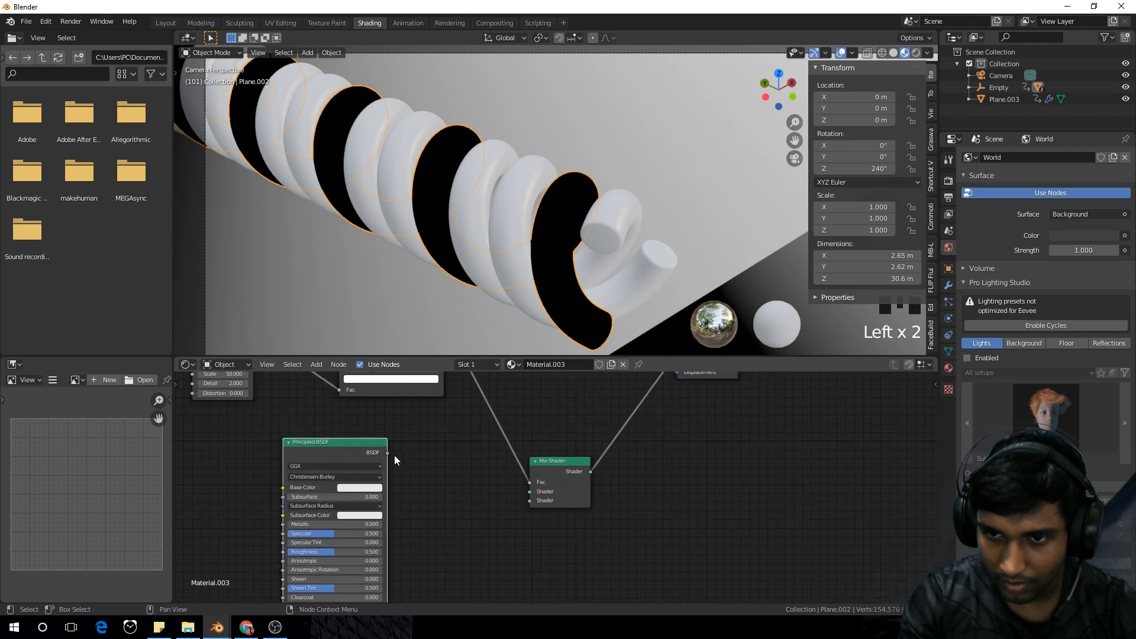
left_click_drag(389, 452, 533, 492)
mouse_move(491, 516)
middle_mouse_down()
mouse_move(484, 460)
mouse_move(508, 517)
mouse_move(455, 518)
middle_mouse_up()
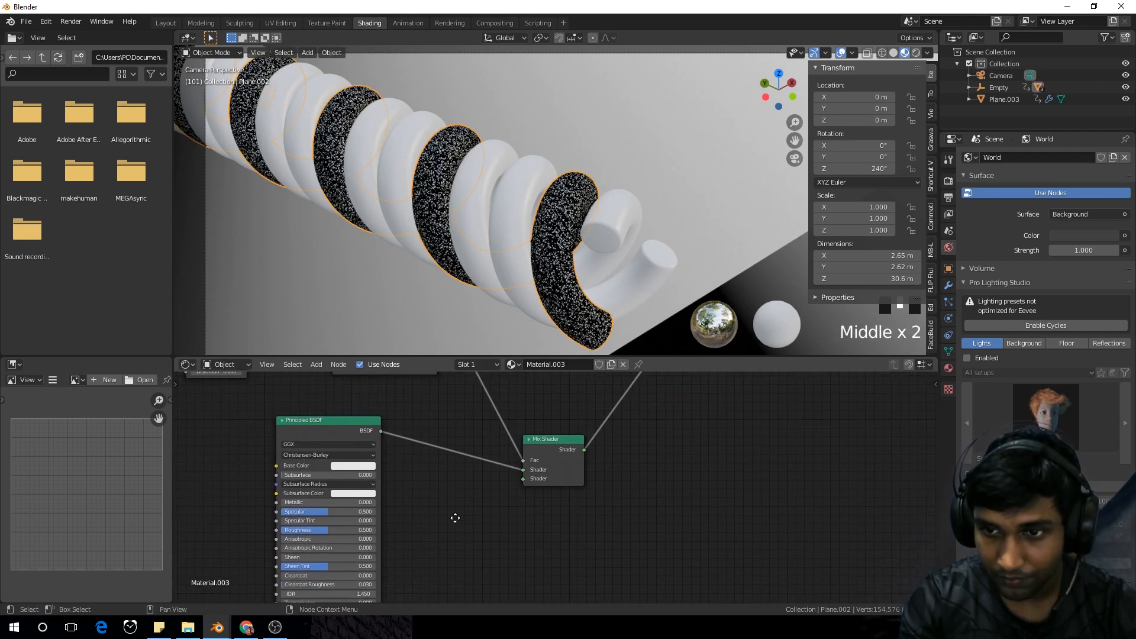
Duplicate the Principled BSDF into the Mix Shader's second input and set the copy's Metallic to 1.000
left_click(373, 475)
key("shift+d")
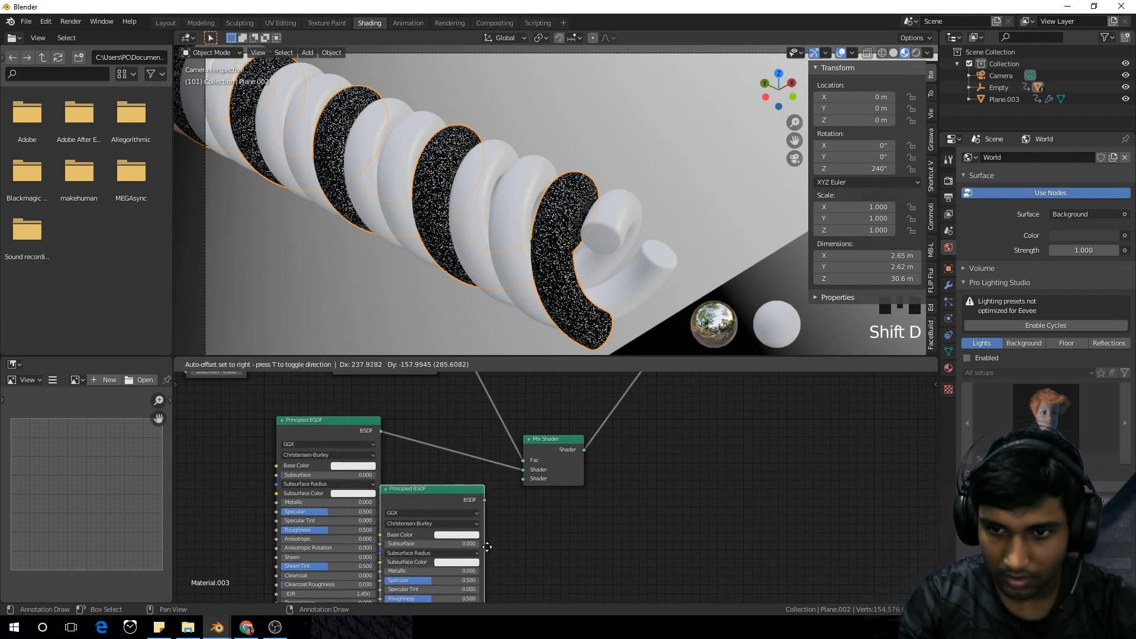
left_click_drag(503, 512, 524, 479)
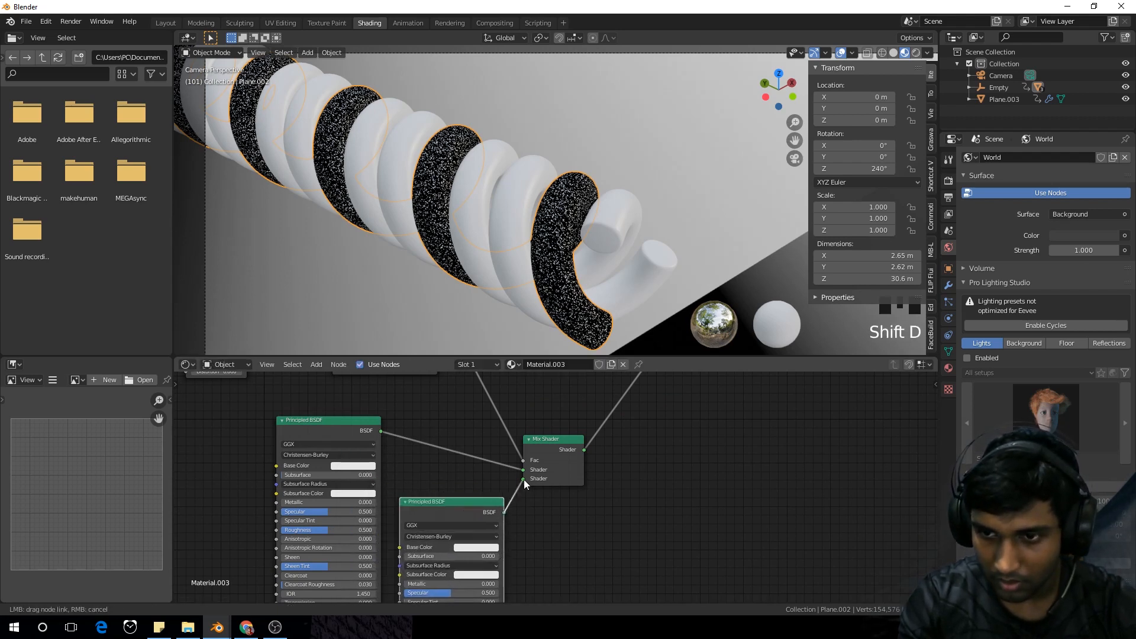
mouse_move(538, 535)
middle_mouse_down()
mouse_move(560, 480)
mouse_move(580, 466)
middle_mouse_up()
scroll(565, 478, "up", 3)
left_click_drag(526, 511, 562, 510)
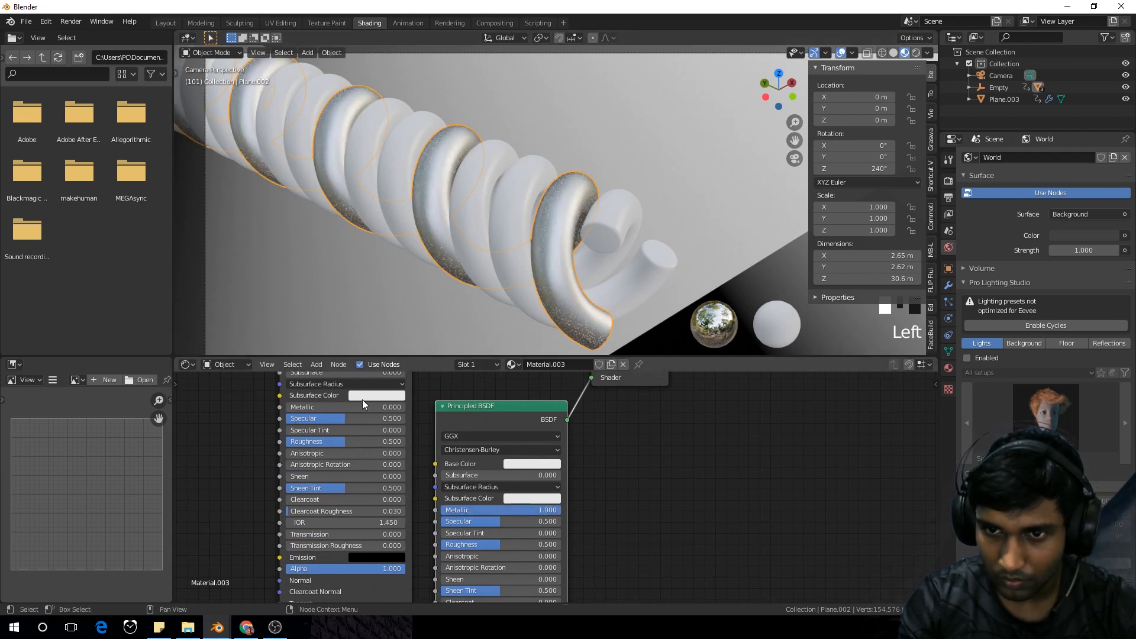
Swap the two Principled BSDF links on the Mix Shader so the metallic one feeds the first shader input
middle_click_drag(567, 414, 544, 506)
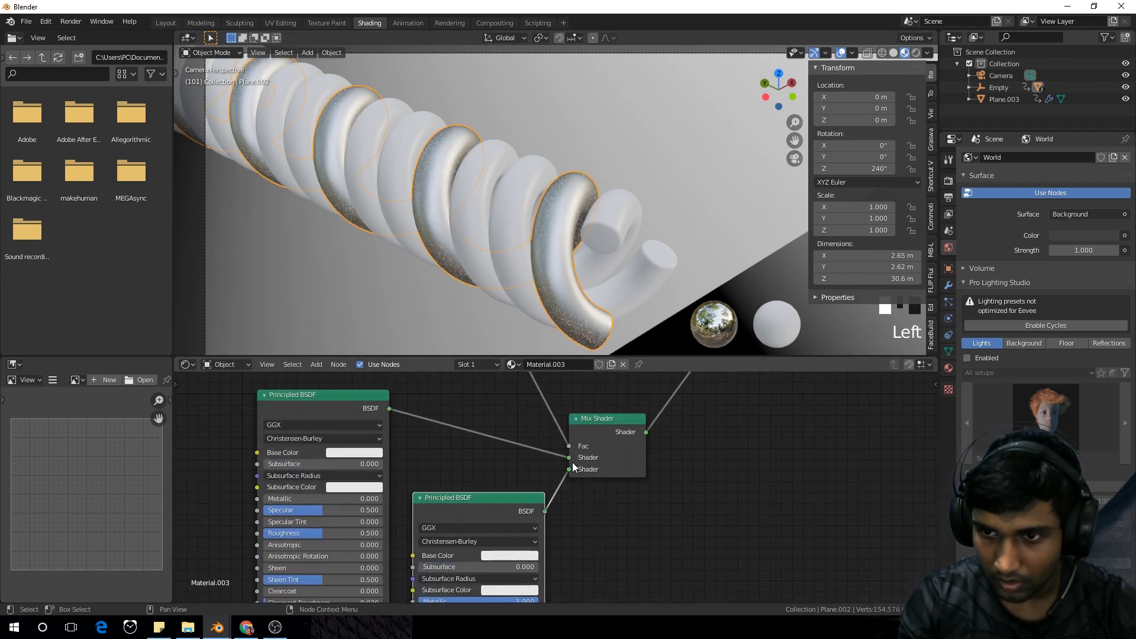
left_click_drag(570, 459, 571, 472)
mouse_move(603, 567)
middle_mouse_down()
mouse_move(581, 479)
mouse_move(604, 549)
middle_mouse_up()
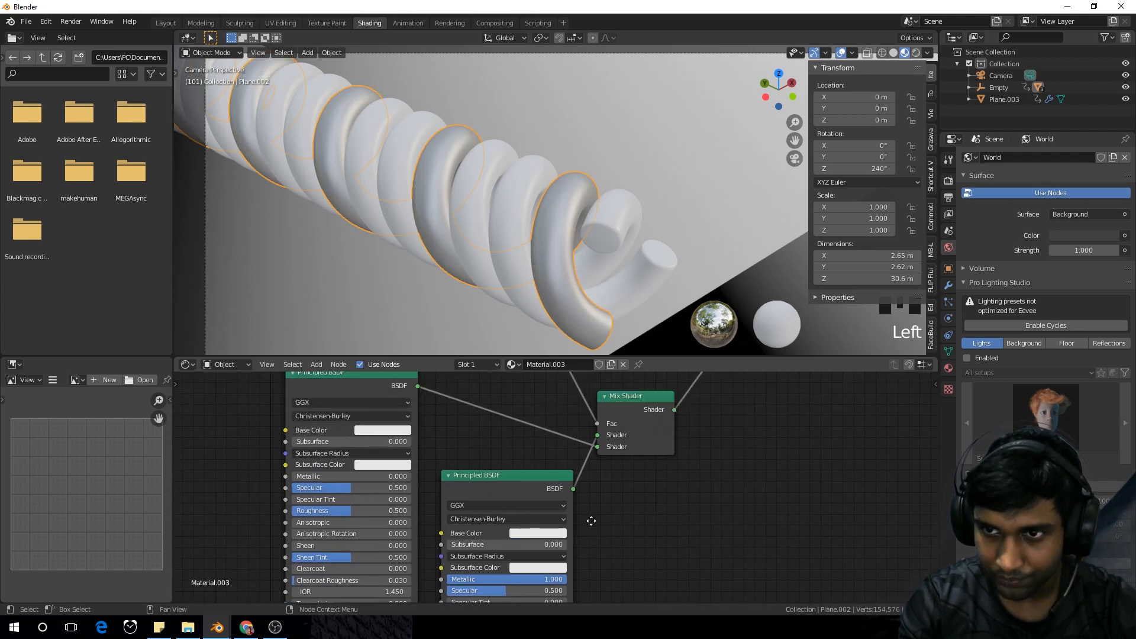
Darken the non-metallic Principled BSDF's base color to a mid grey with a value of 0.601
scroll(470, 197, "up", 2)
scroll(470, 195, "up", 2)
middle_click_drag(517, 239, 533, 213, "shift")
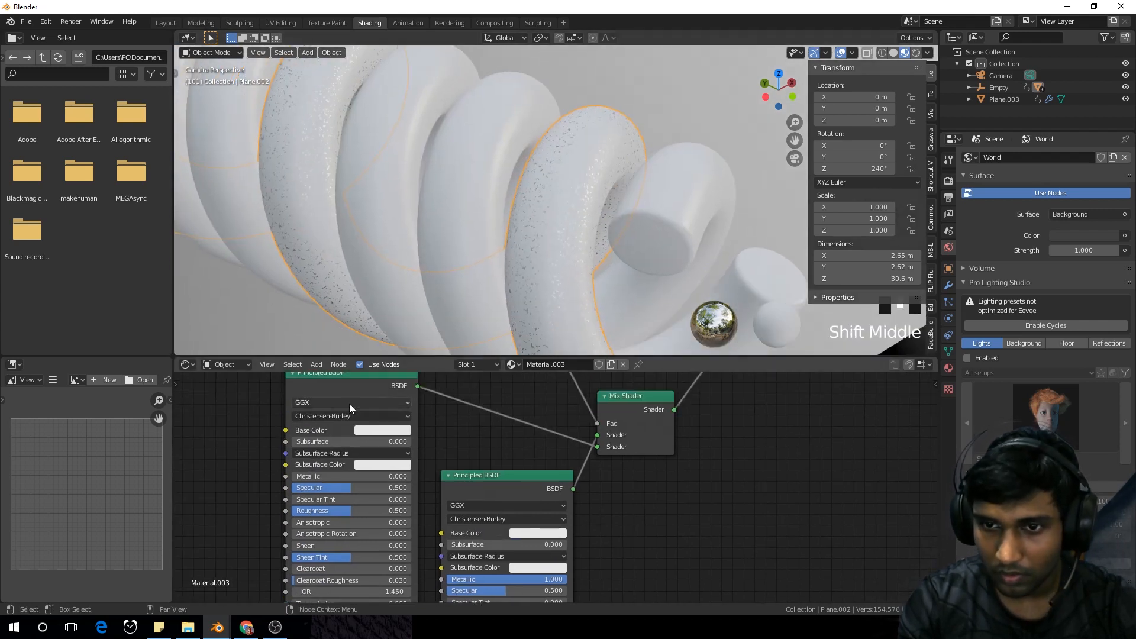
middle_click_drag(506, 531, 520, 502)
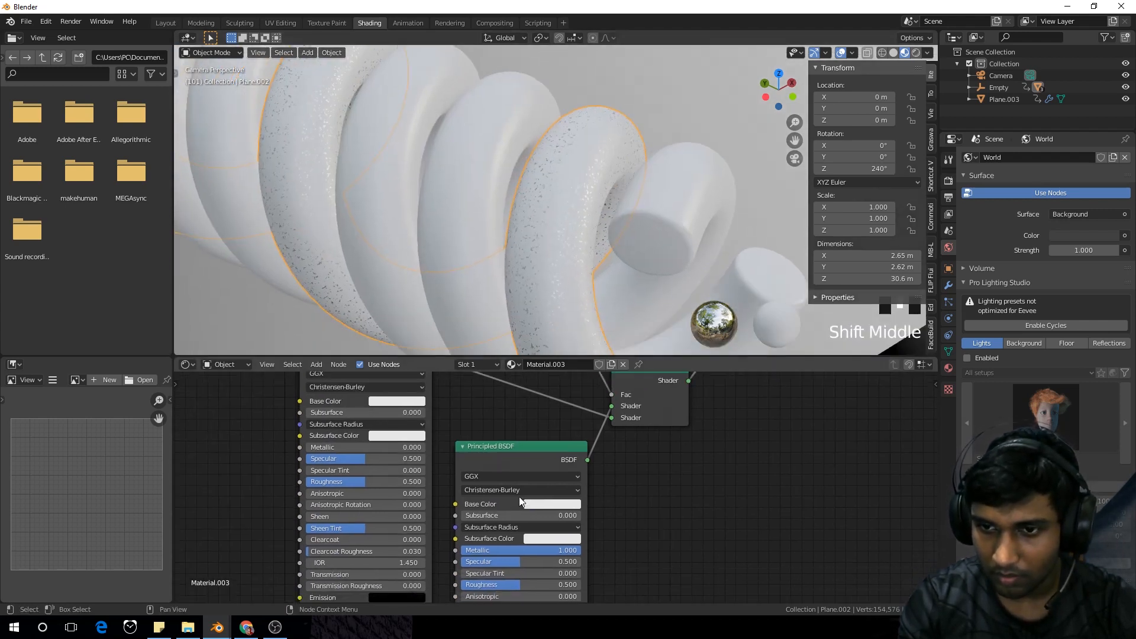
left_click(410, 403)
left_click(463, 274)
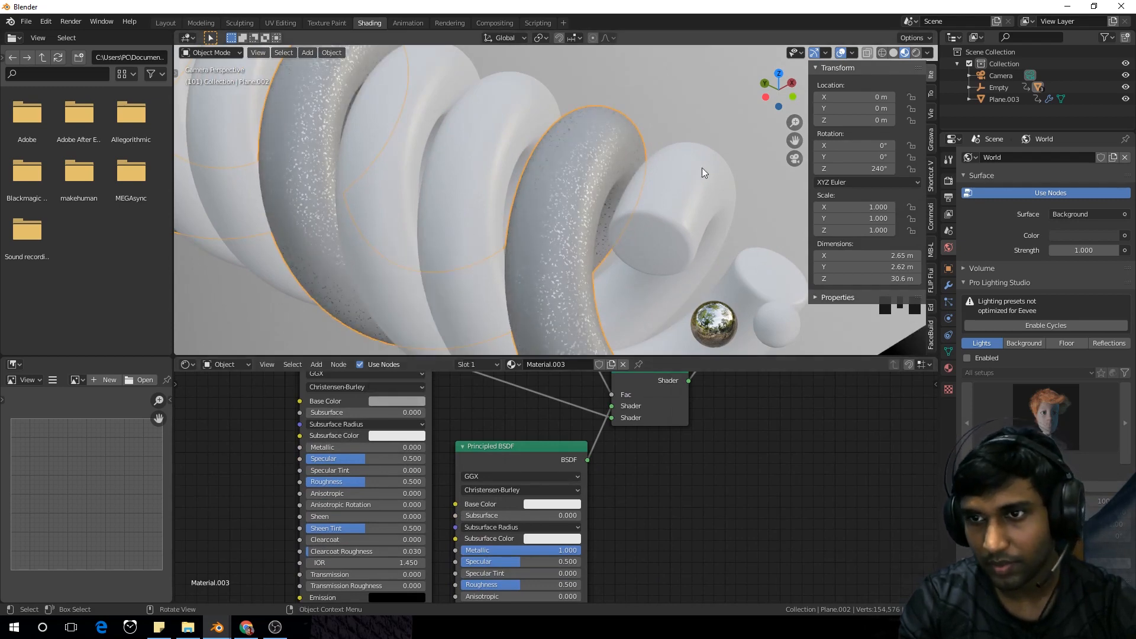
Assign Material.003 to the unrotated plain white tube and make it a single-user copy
scroll(702, 186, "down", 7)
left_click(612, 245)
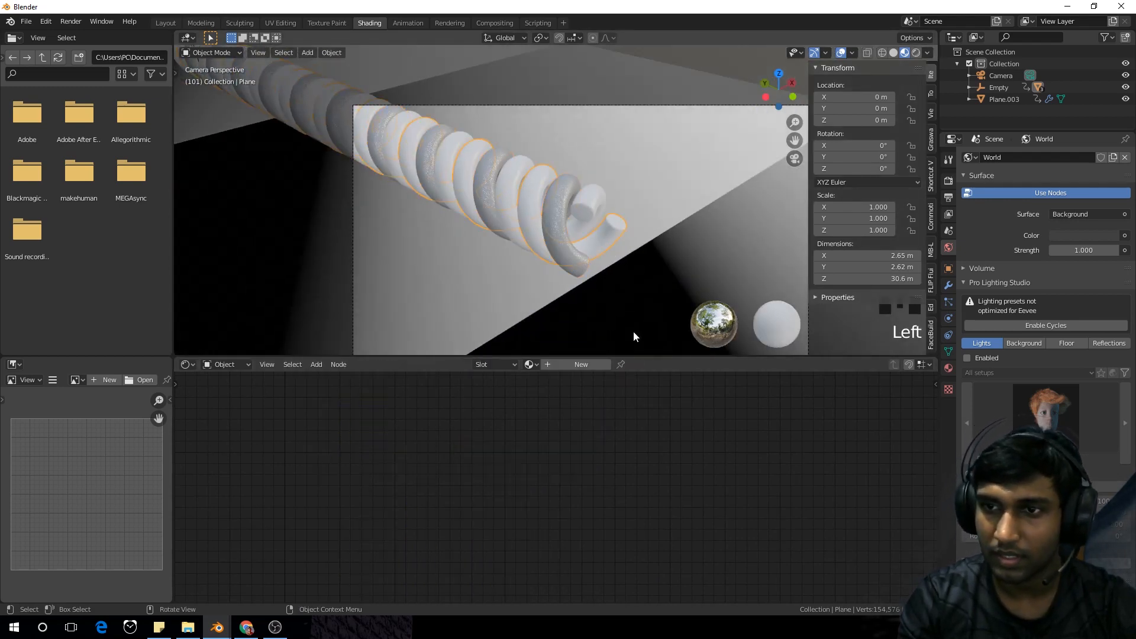
scroll(614, 276, "up", 2)
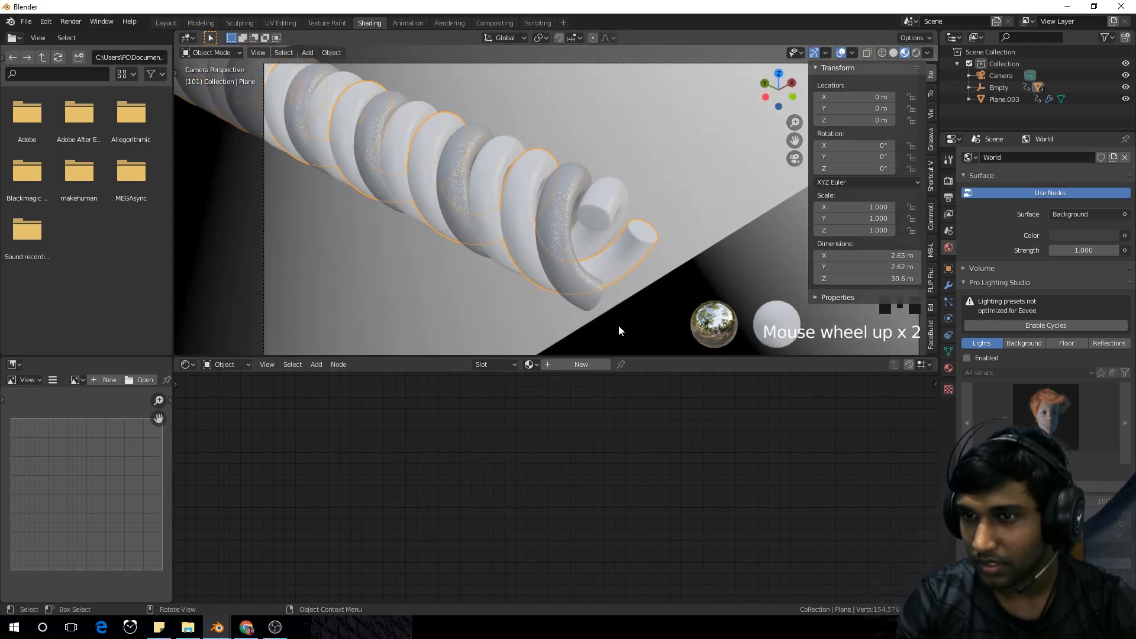
left_click(530, 365)
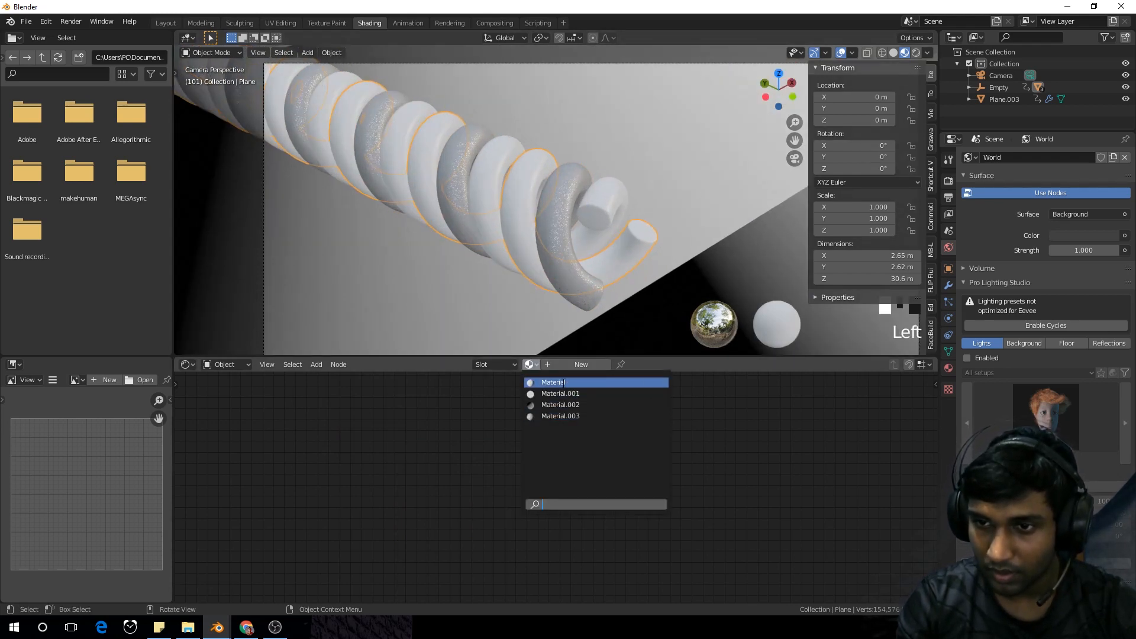
left_click(613, 416)
middle_click_drag(437, 423, 454, 448)
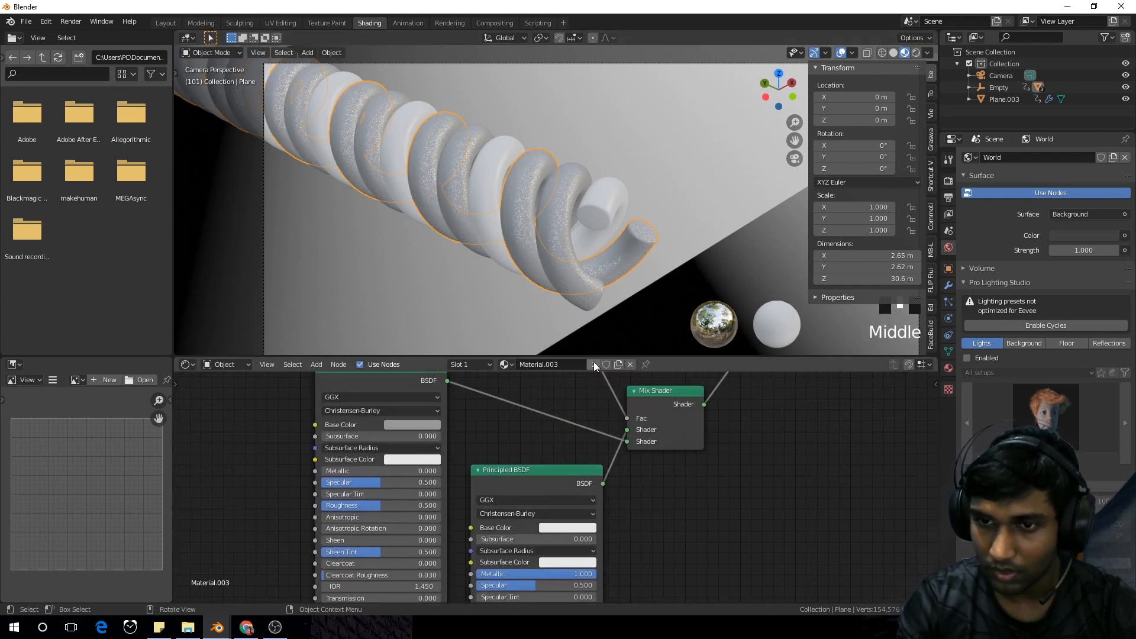
left_click(594, 363)
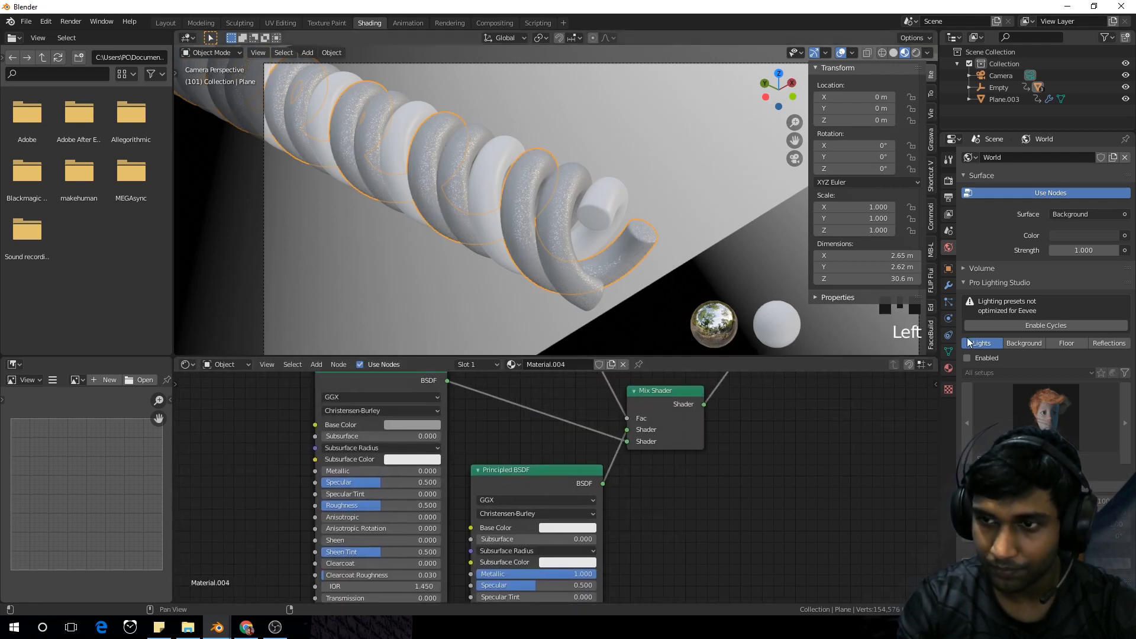
Set this tube's non-metallic base color to a muted blue with hue 0.621, saturation 0.414 and value 0.407
left_click(982, 283)
left_click(430, 425)
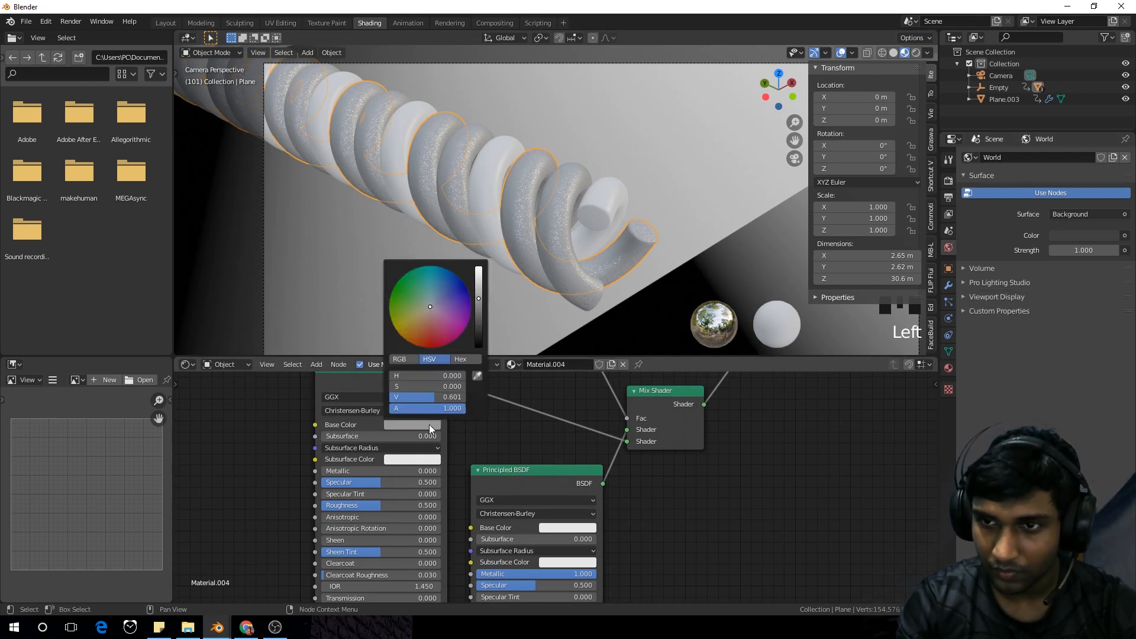
mouse_move(479, 301)
left_mouse_down()
mouse_move(479, 314)
mouse_move(439, 294)
left_mouse_up()
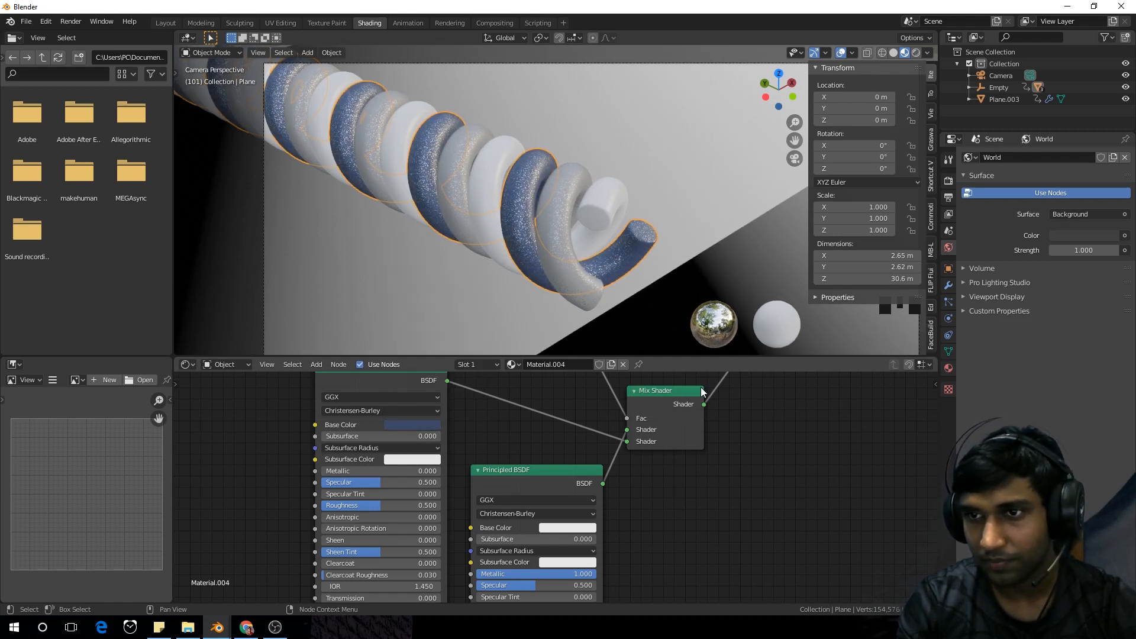
Assign the blue Material.004 to the remaining white tube and make it a single-user copy
double_click(619, 197)
left_click(530, 364)
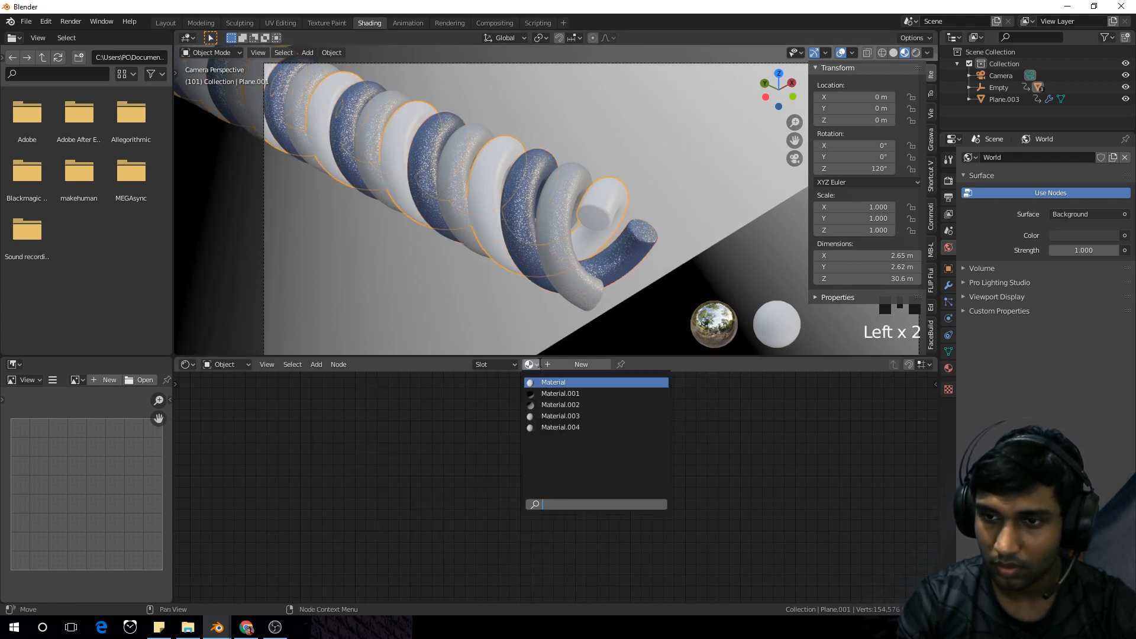
left_click(562, 427)
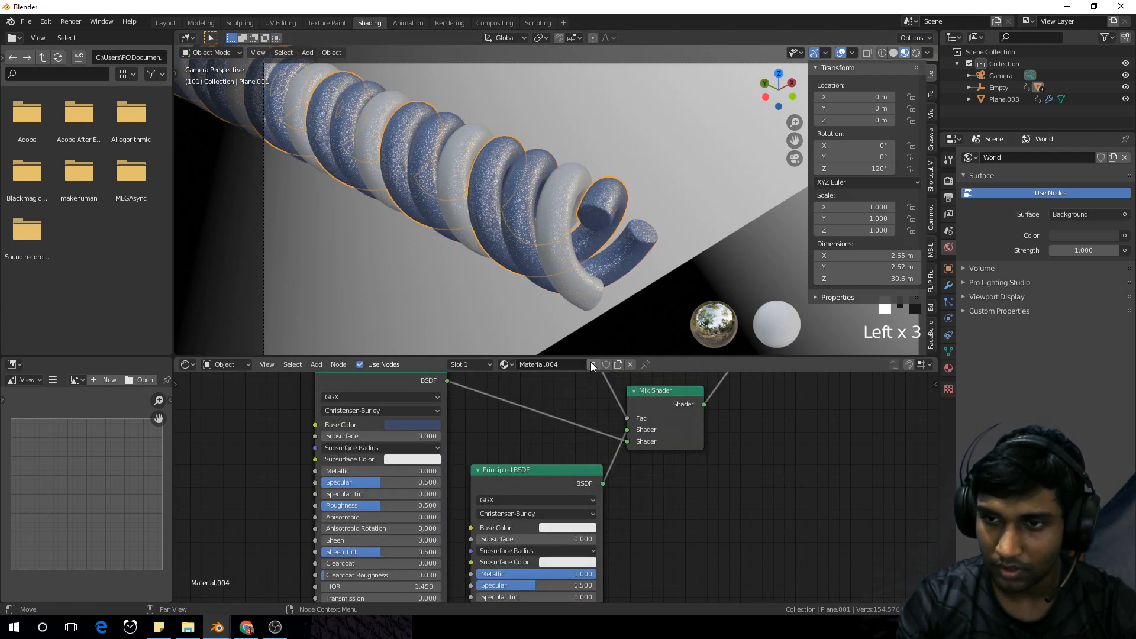
left_click(592, 365)
Set the third tube's non-metallic base color to dark maroon with hue 0.892, saturation 0.478 and value 0.285
left_click(423, 425)
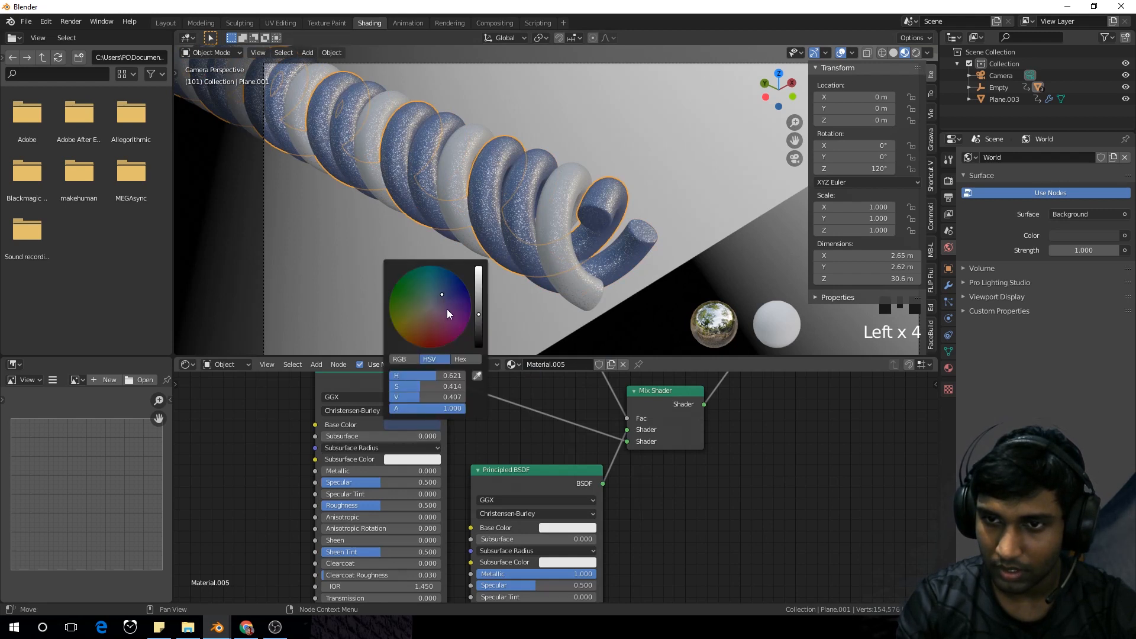
left_click_drag(441, 293, 435, 319)
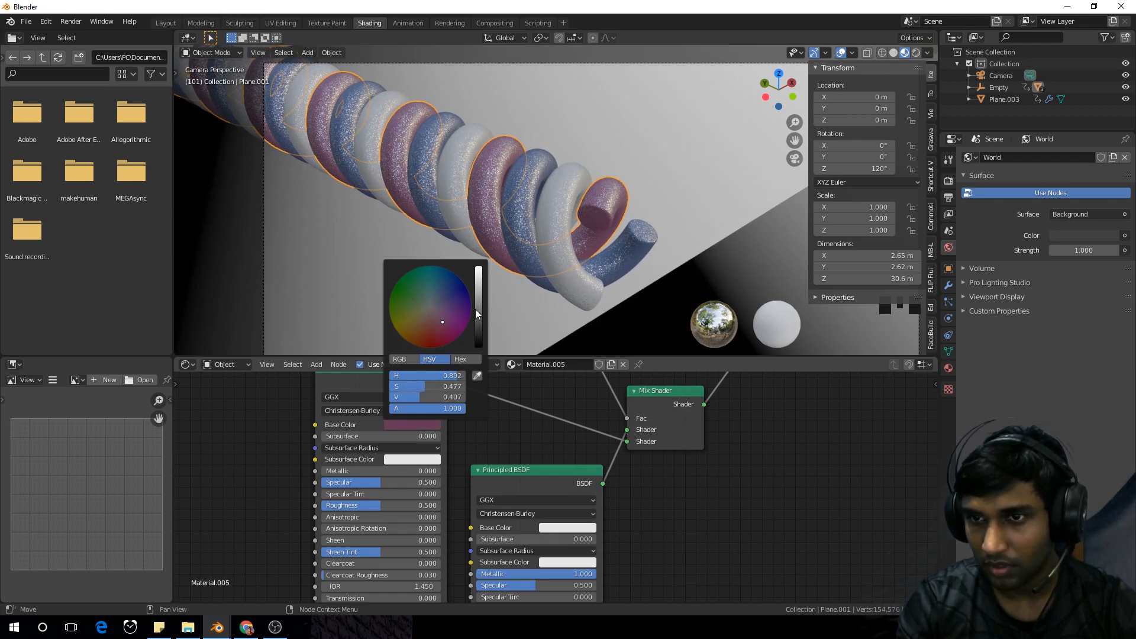
left_click_drag(476, 311, 478, 322)
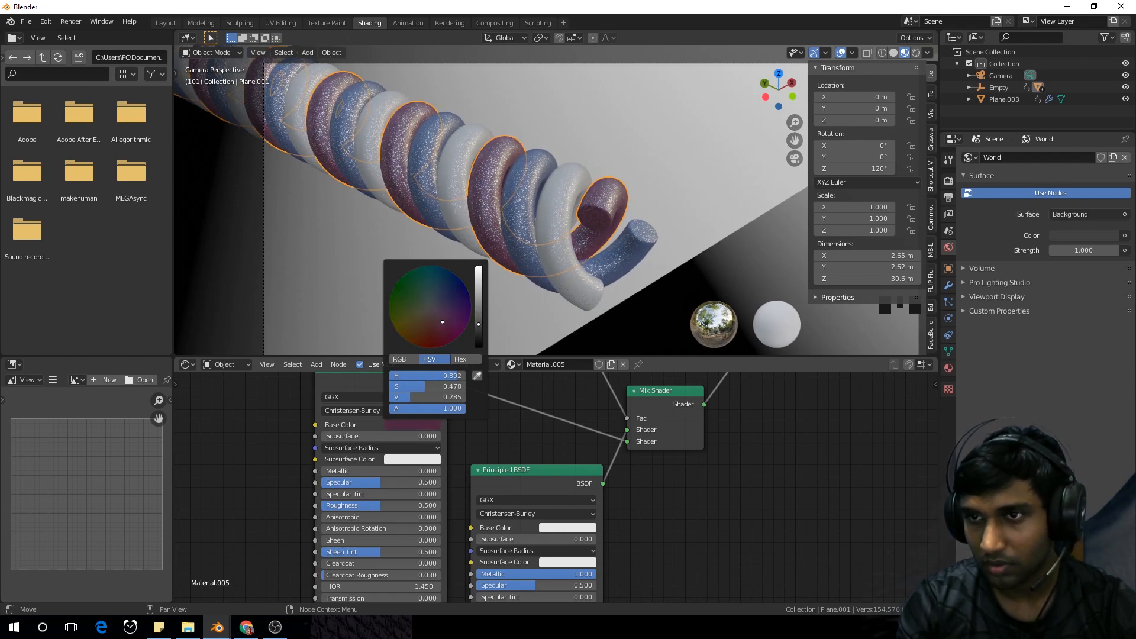
scroll(562, 229, "up", 4)
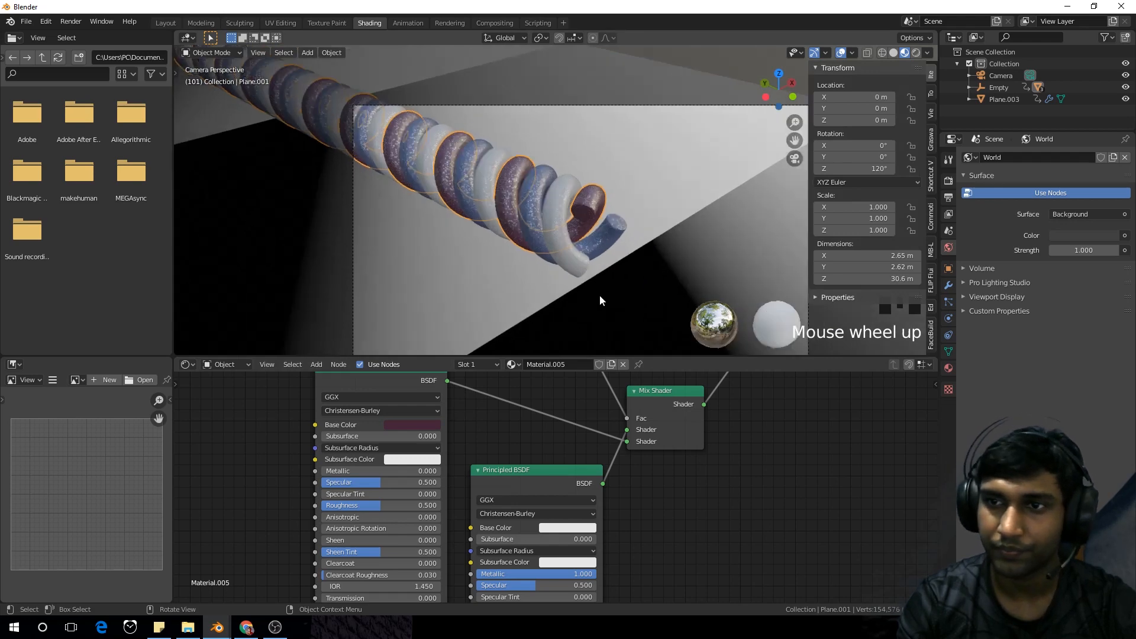
Select the floor plane and replace its gradient material with the maroon speckled Material.005
scroll(608, 275, "down", 3)
left_click(697, 191)
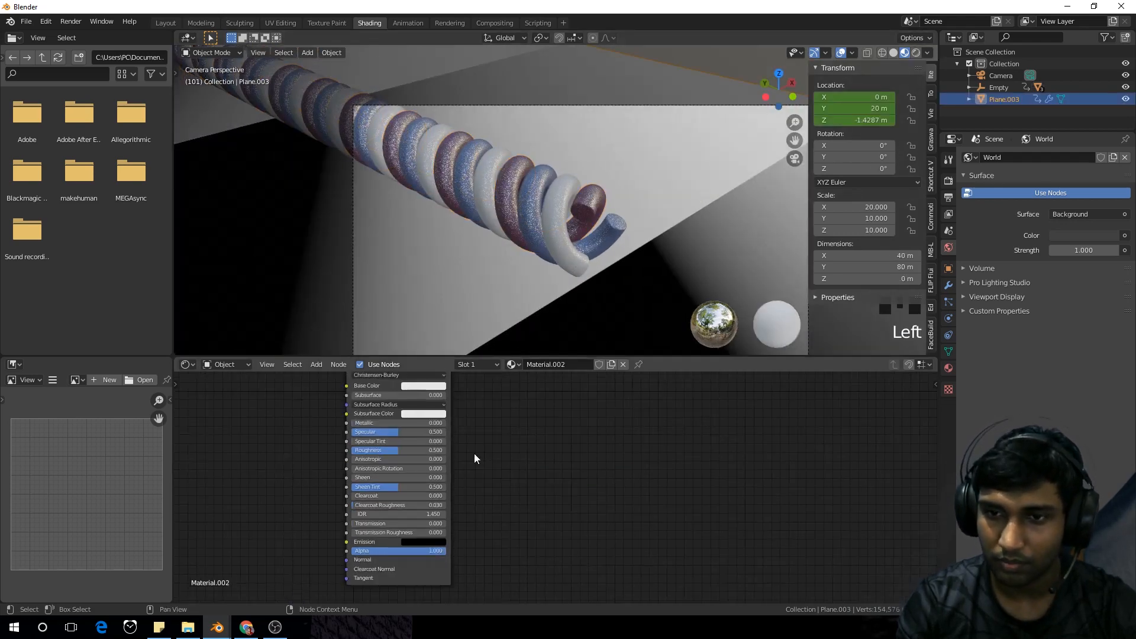
scroll(500, 449, "down", 6)
middle_click_drag(524, 436, 523, 480)
left_click_drag(284, 389, 612, 550)
left_click(511, 364)
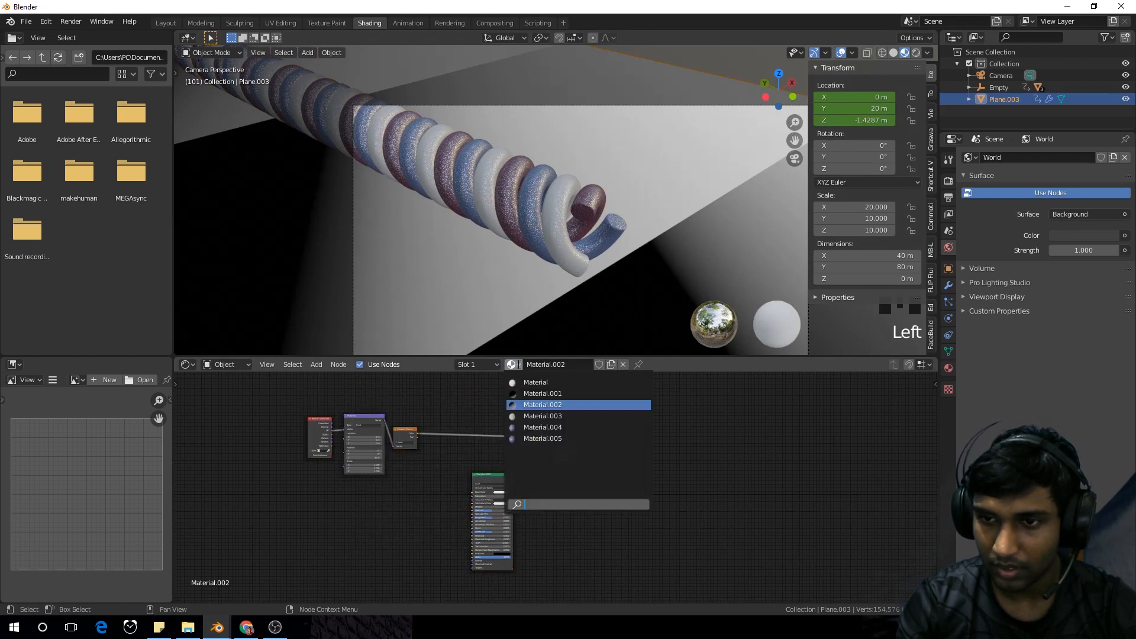
left_click(543, 439)
scroll(595, 504, "up", 4)
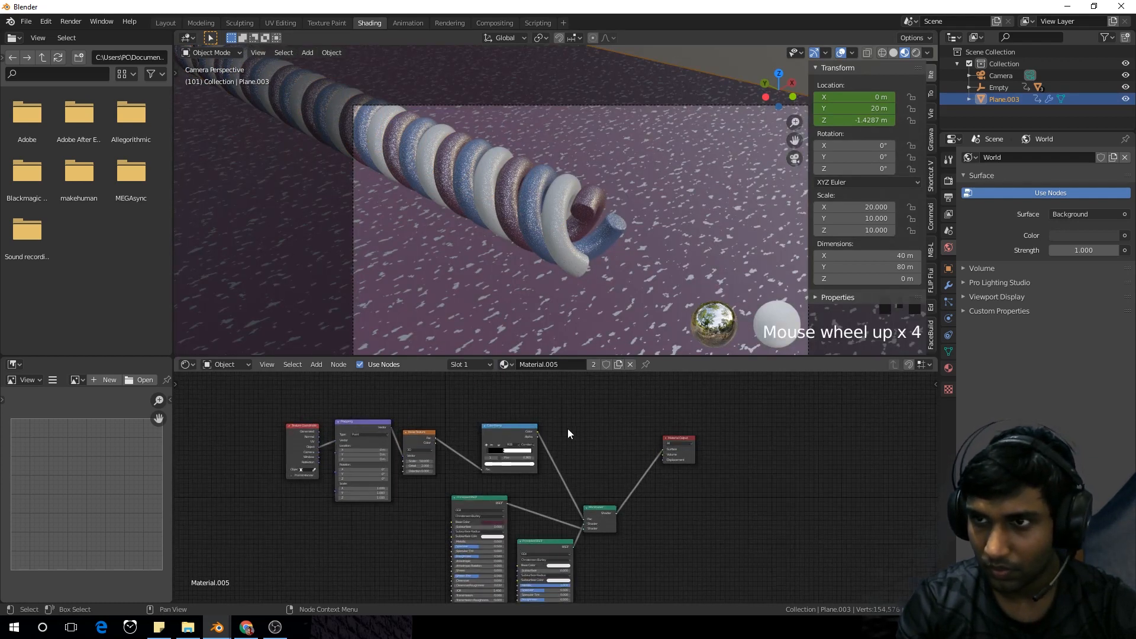
Make the floor's material a single-user copy and feed its Mapping node from the UV coordinates
left_click(594, 365)
scroll(456, 479, "up", 3)
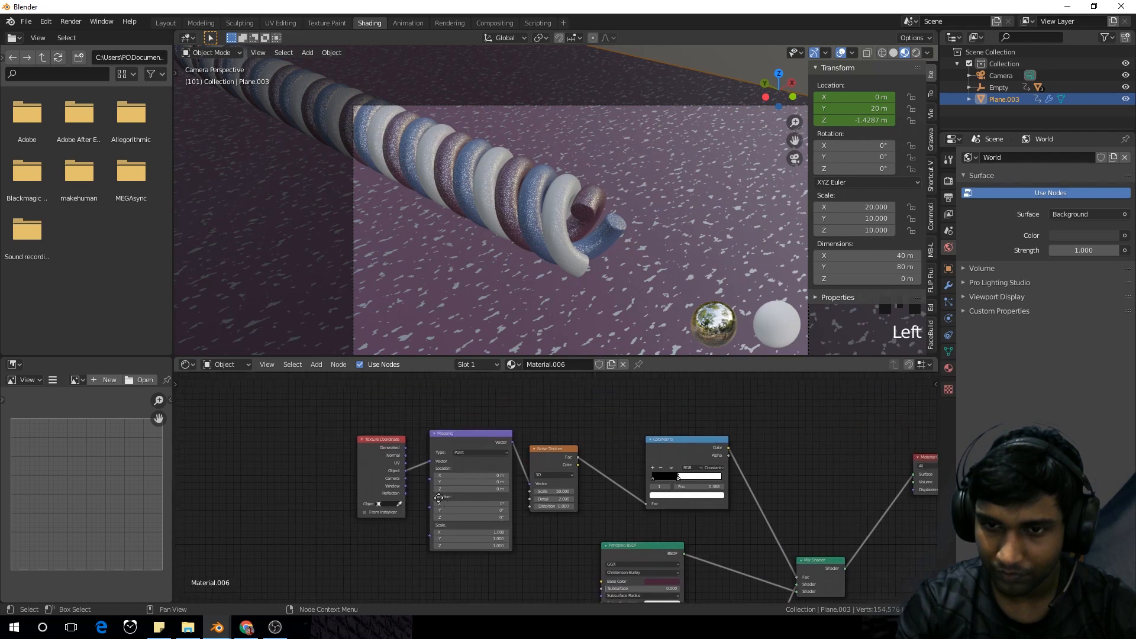
left_click_drag(356, 454, 389, 452)
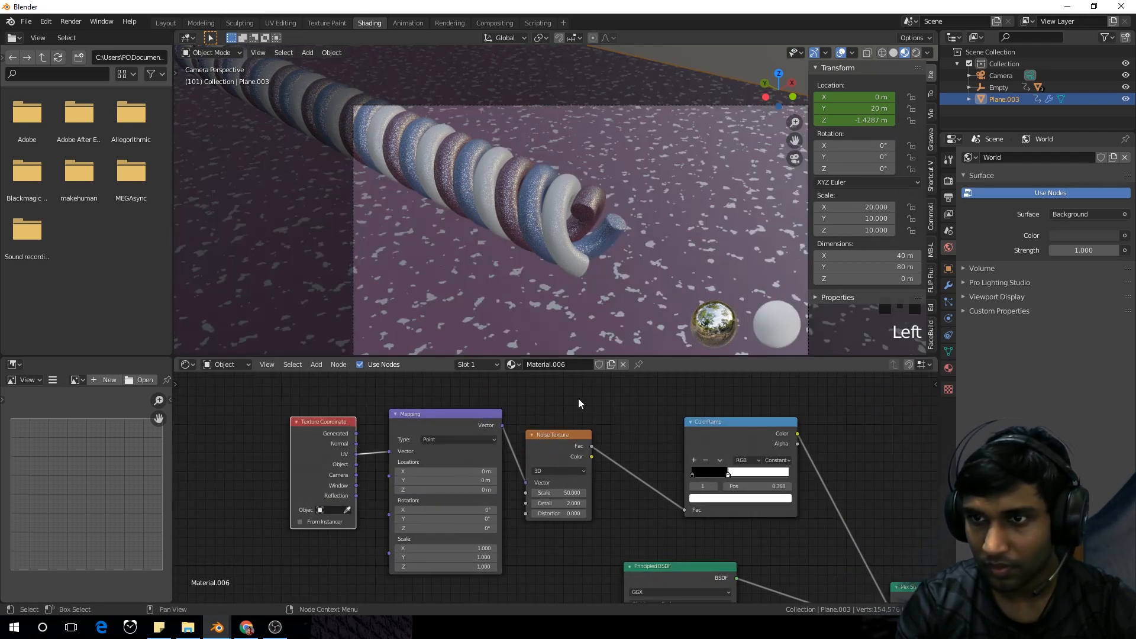
Set the base color of the floor's non-metallic Principled BSDF to near-black
scroll(638, 471, "down", 3)
middle_click_drag(650, 510, 406, 380)
scroll(523, 482, "up", 4)
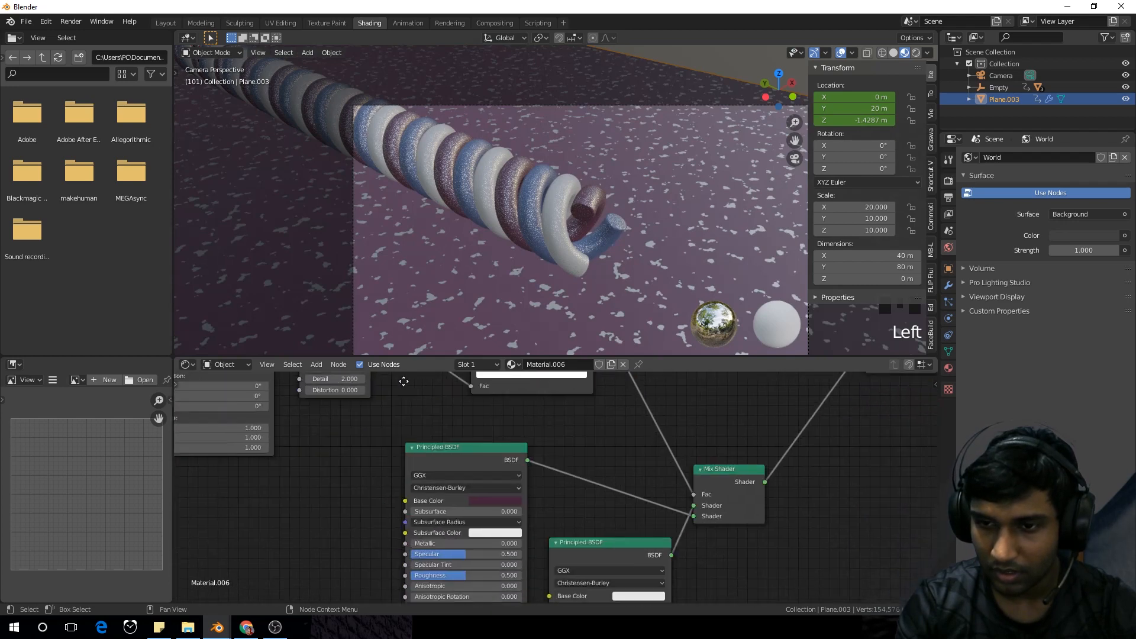
left_click(505, 500)
left_click_drag(554, 408, 554, 424)
left_click(694, 243)
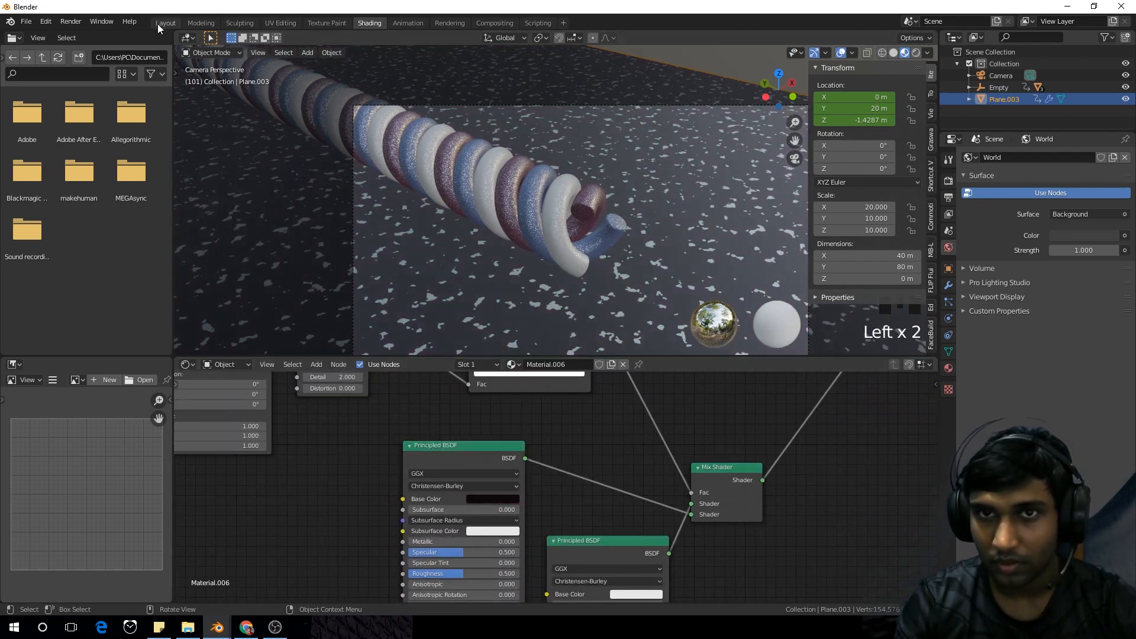
Set the Noise Texture scale in the floor's material to 200
middle_click_drag(642, 487, 611, 528)
middle_click_drag(395, 441, 585, 501)
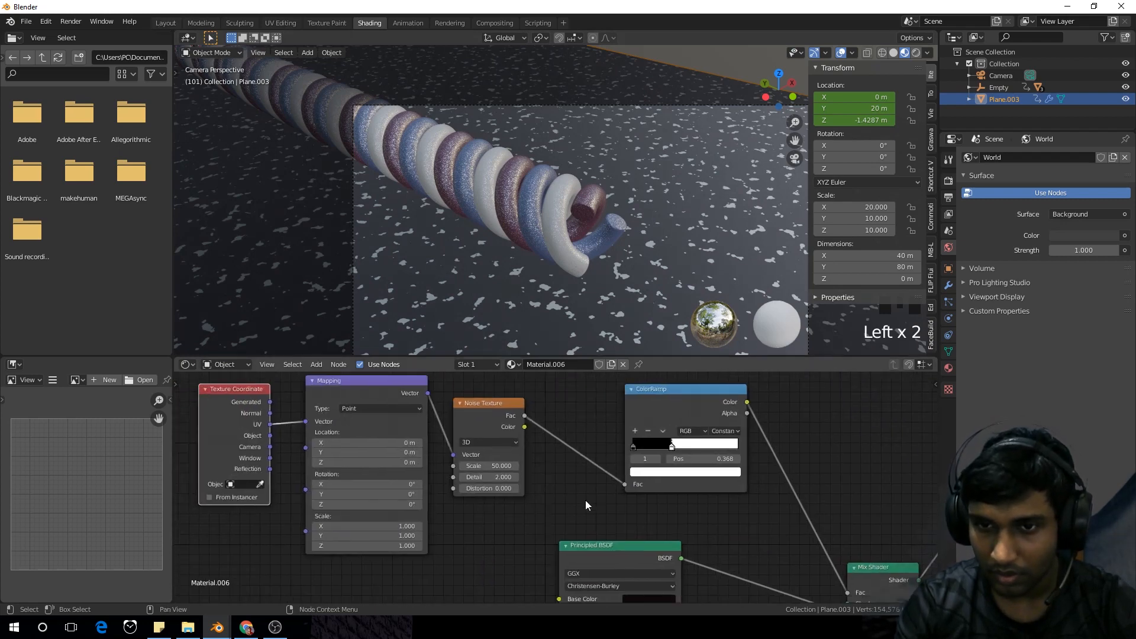
left_click(487, 466)
type("100")
key("Return")
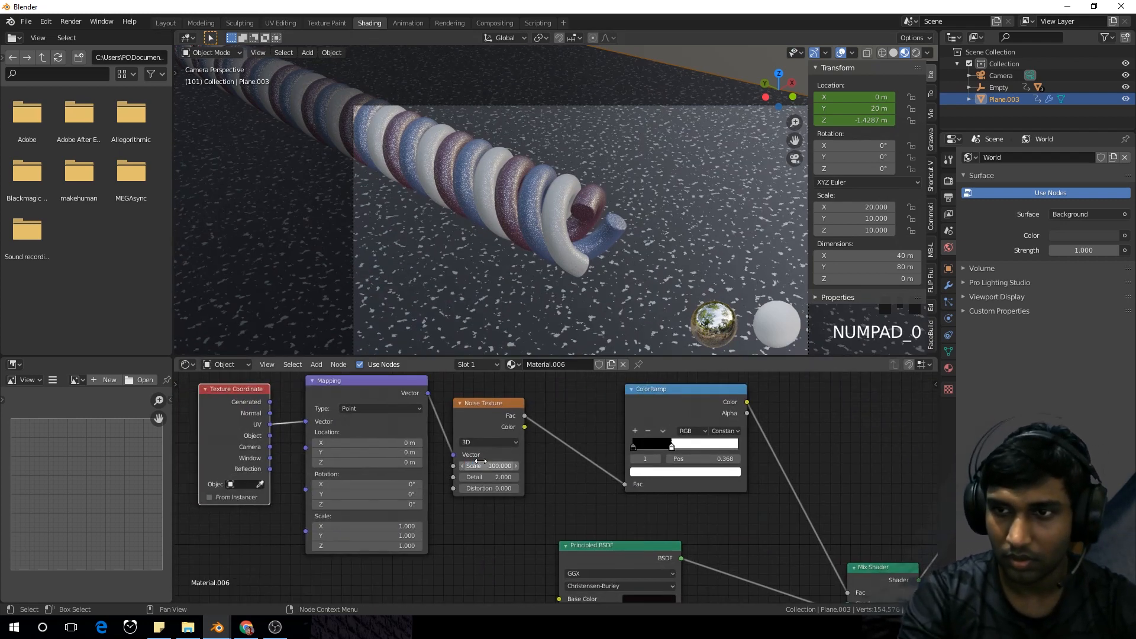
left_click(498, 466)
type("200")
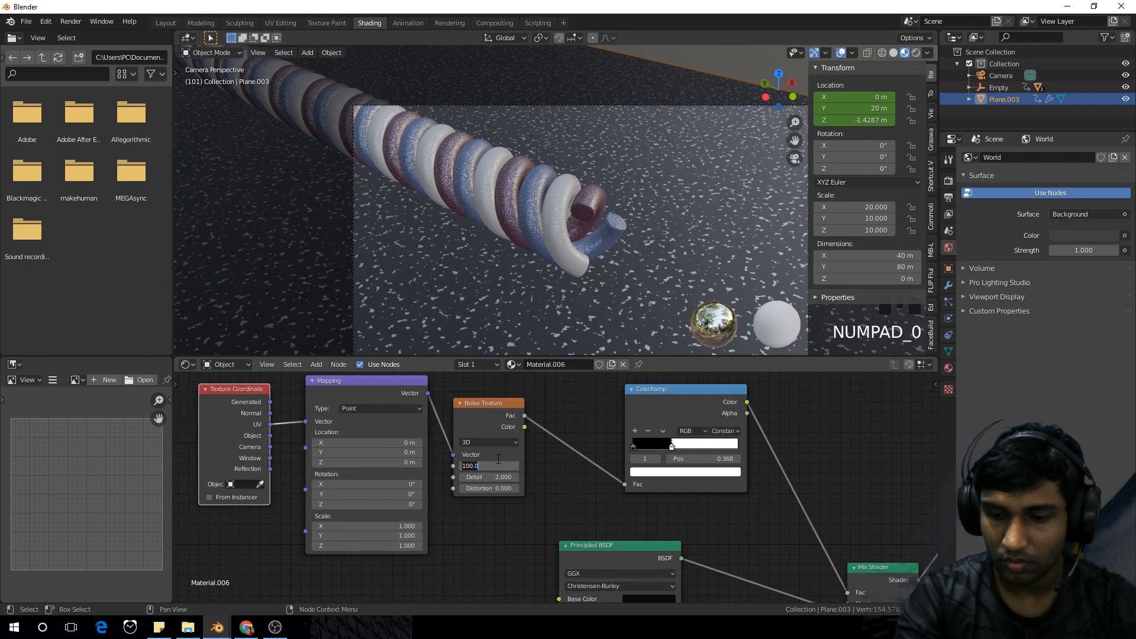
key("Return")
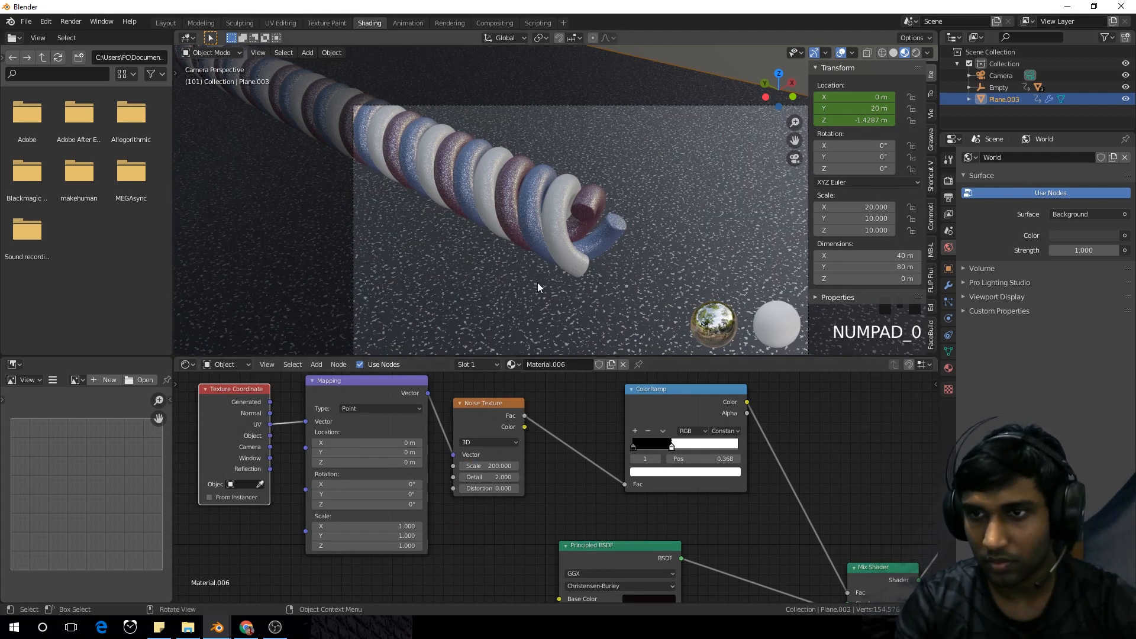
Switch to the Layout workspace and play the animation in camera view to check the tubes and the speckled floor
left_click(165, 22)
scroll(550, 311, "up", 4)
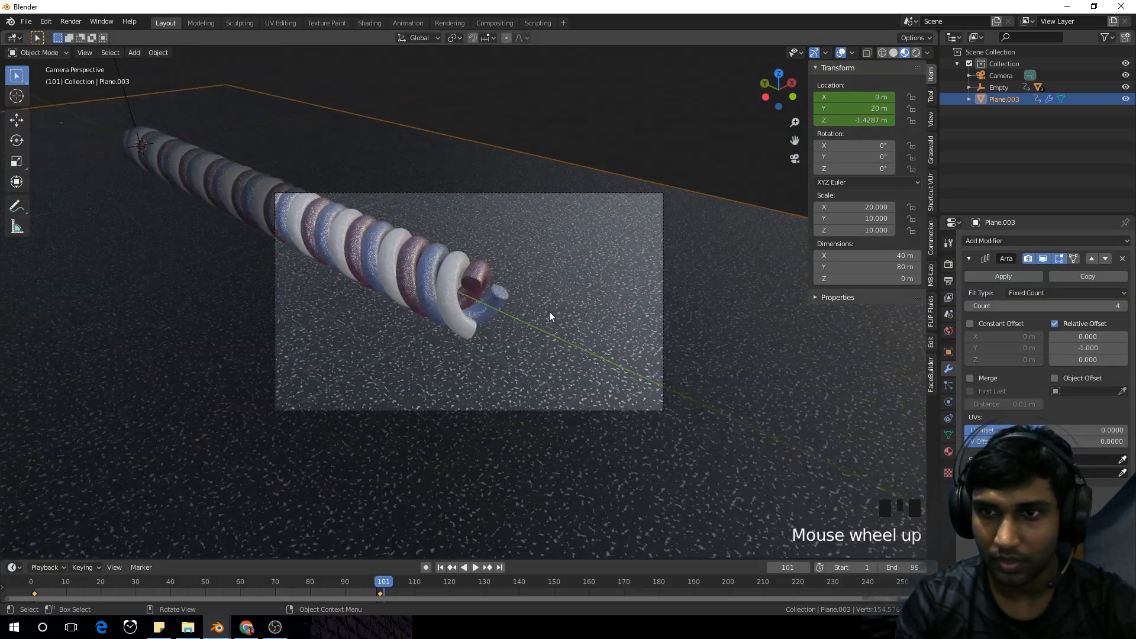
key("space")
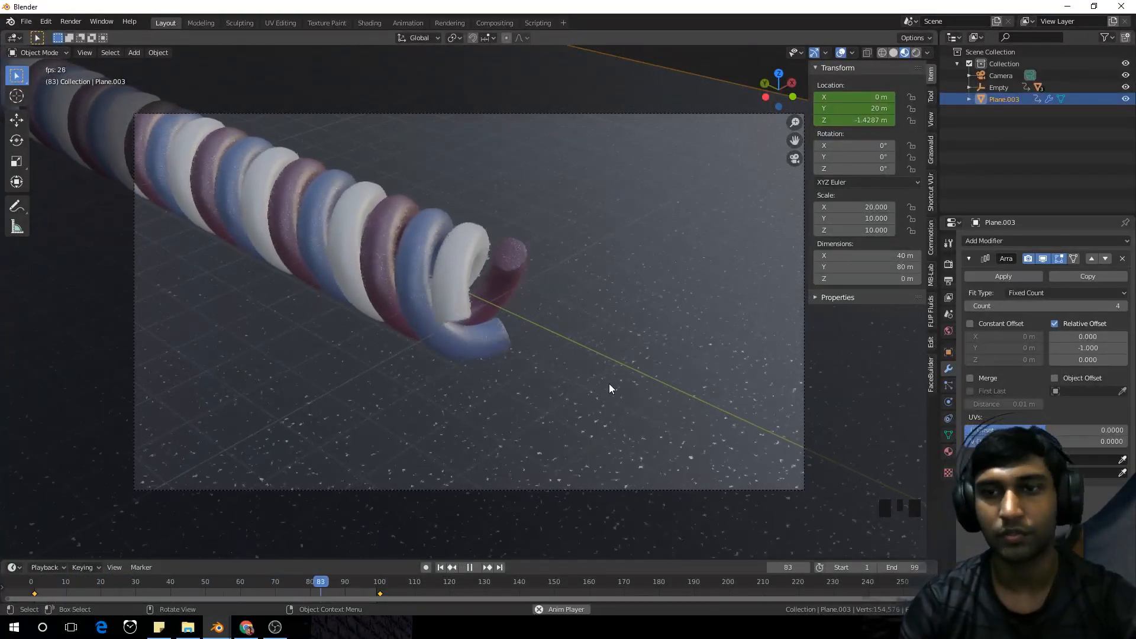
key("space")
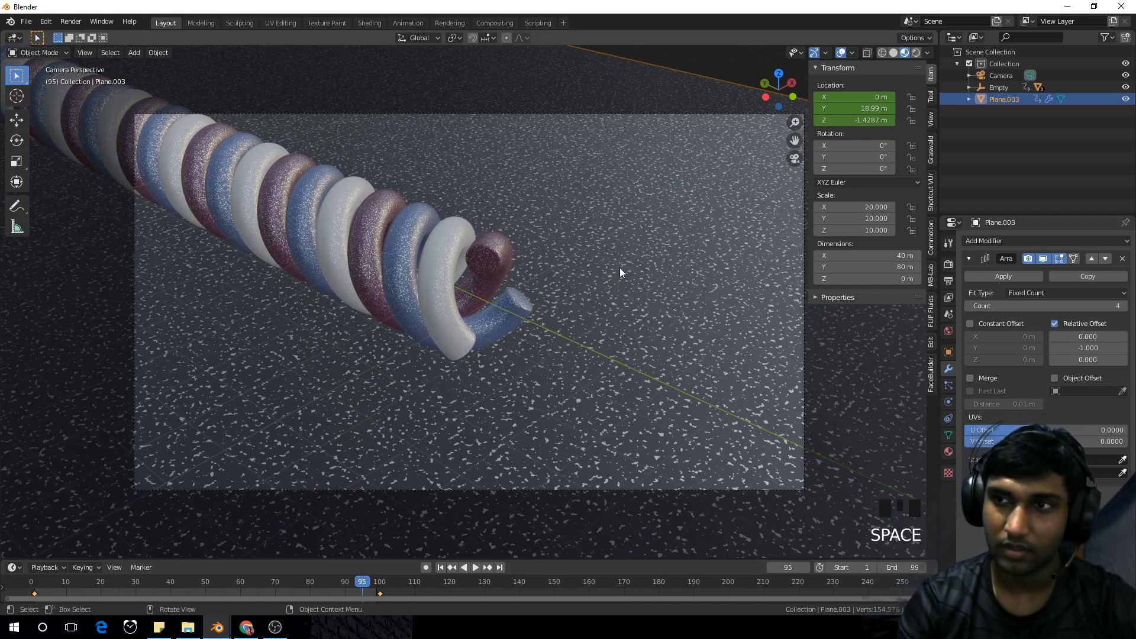
scroll(551, 278, "down", 2)
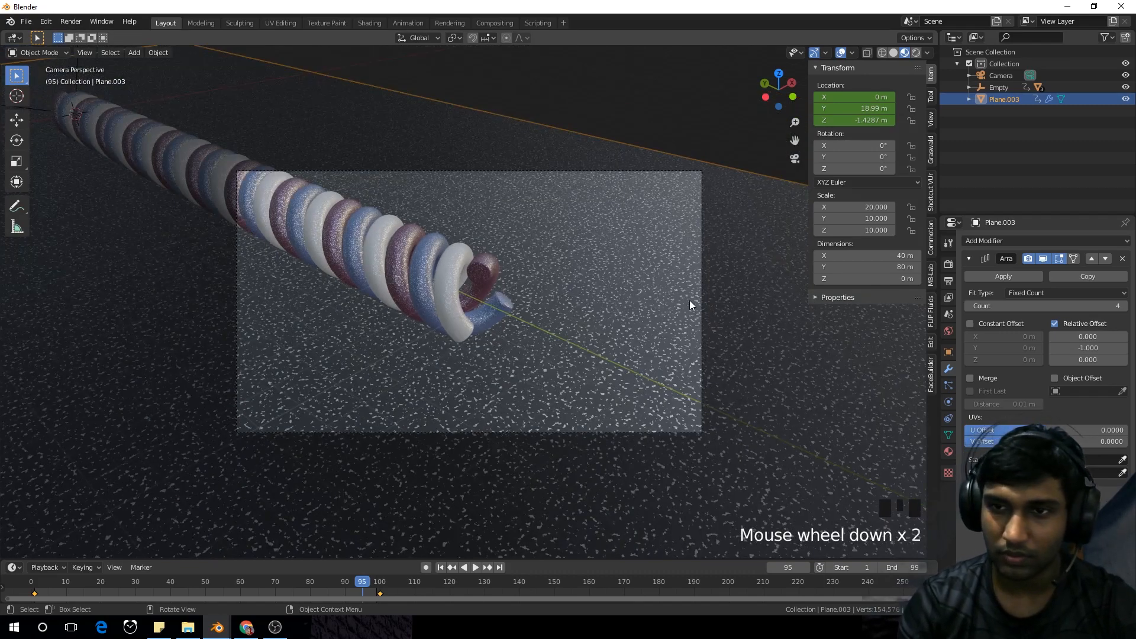
middle_click_drag(690, 305, 654, 283)
scroll(655, 277, "down", 1)
key("KP_0")
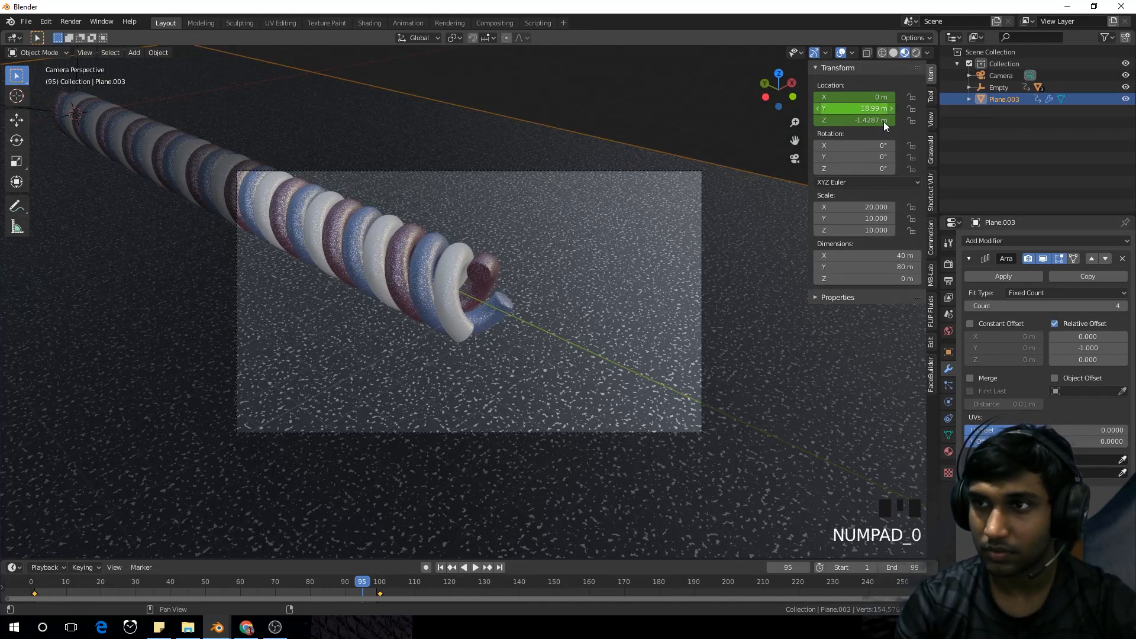
Switch the viewport to rendered shading and assign an Environment Texture to the world background color
left_click(948, 332)
left_click(981, 366)
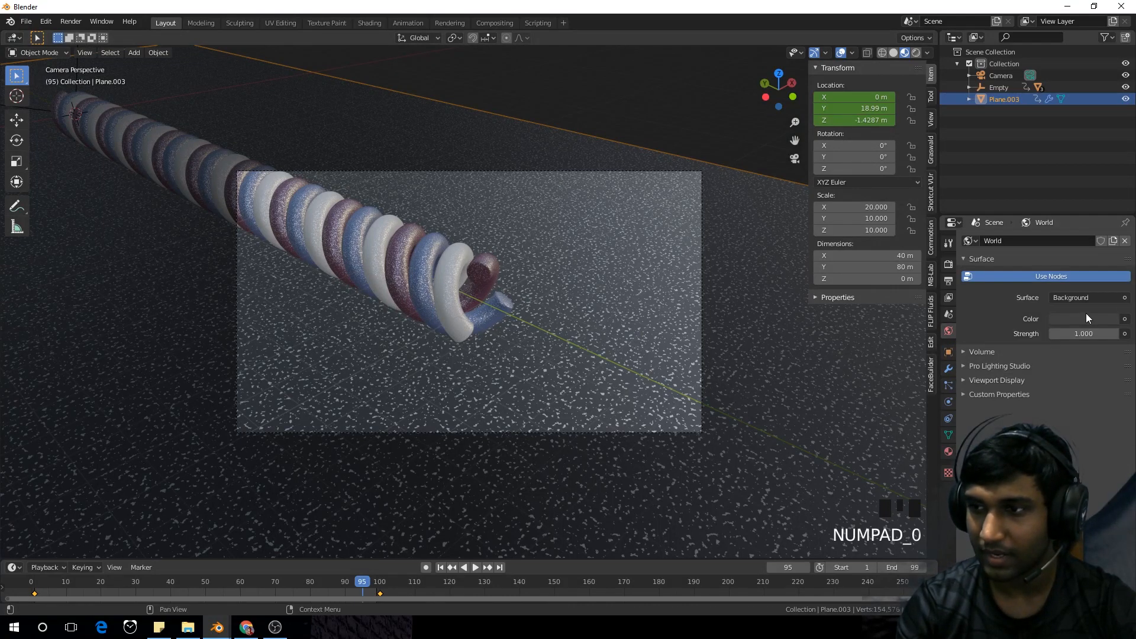
left_click(1125, 319)
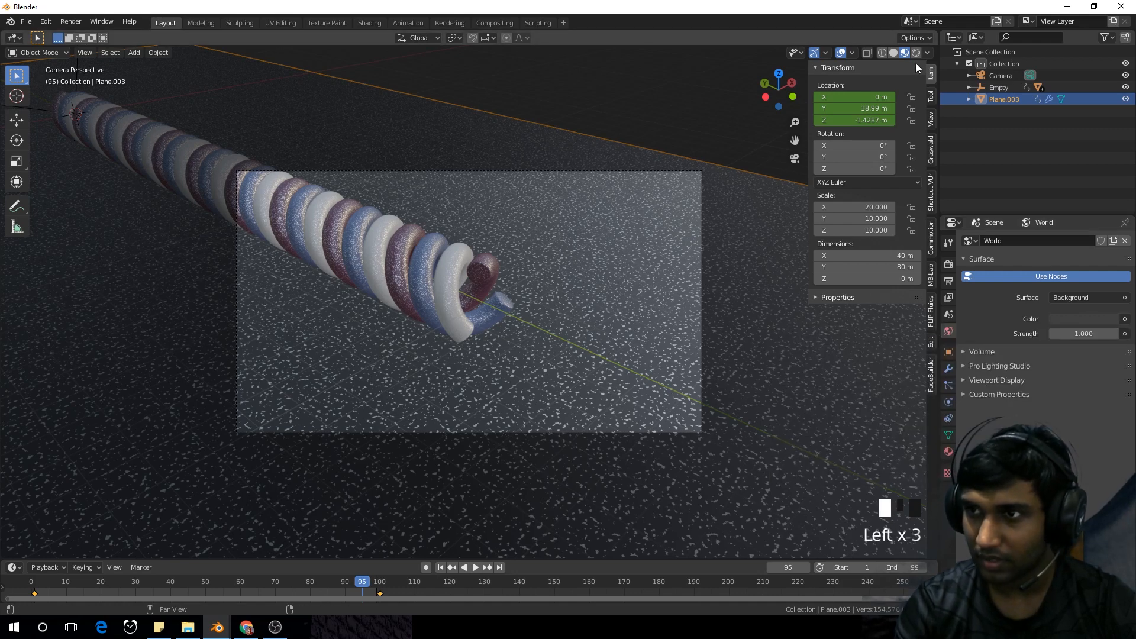
left_click(917, 52)
left_click(948, 264)
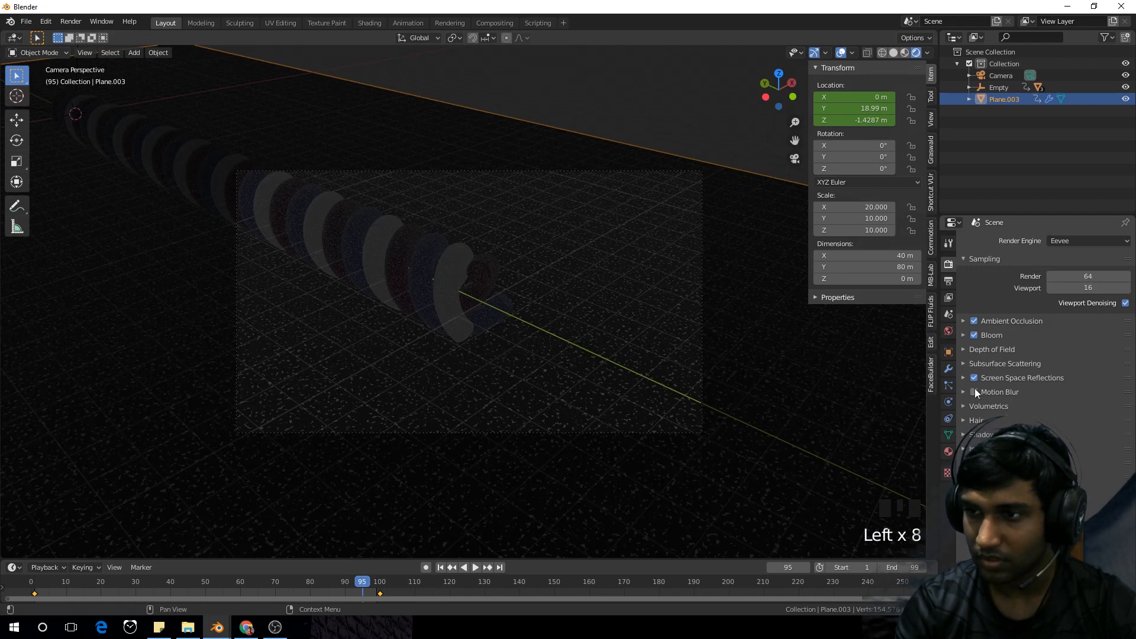
left_click(948, 331)
left_click(1124, 319)
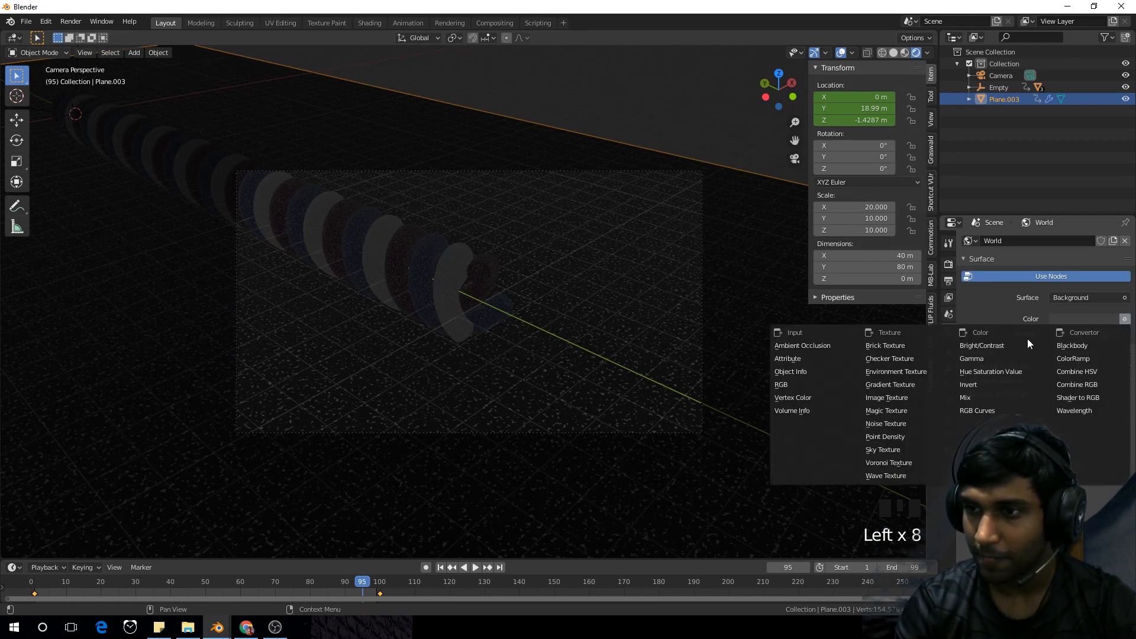
left_click(929, 371)
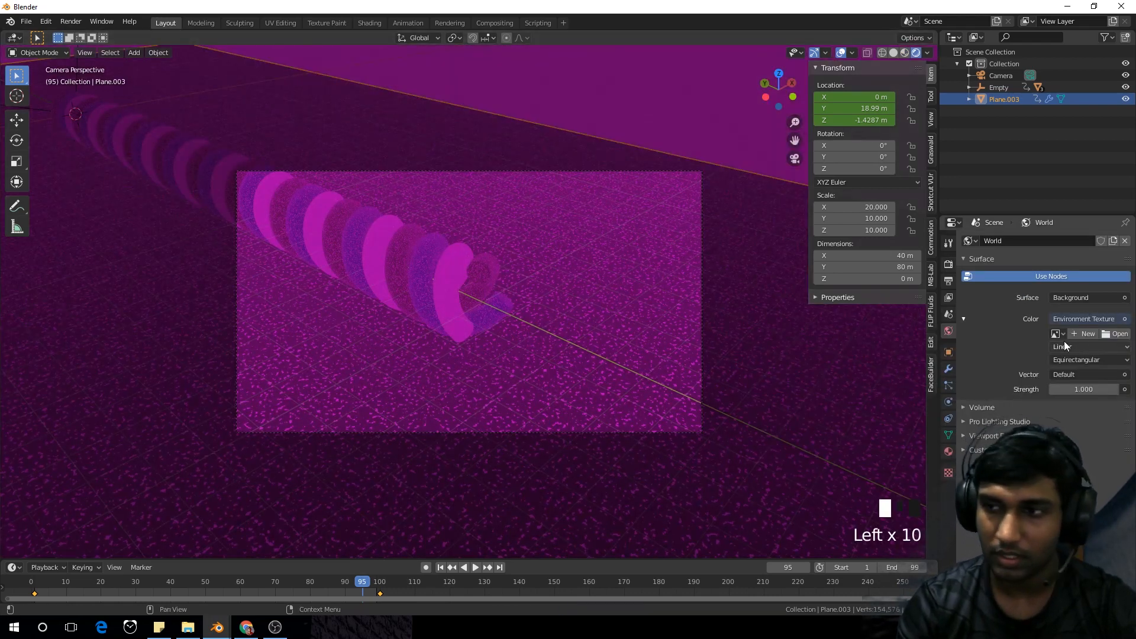
Load the adams_place_bridge image from the textures folder as the world's environment texture
left_click(1115, 335)
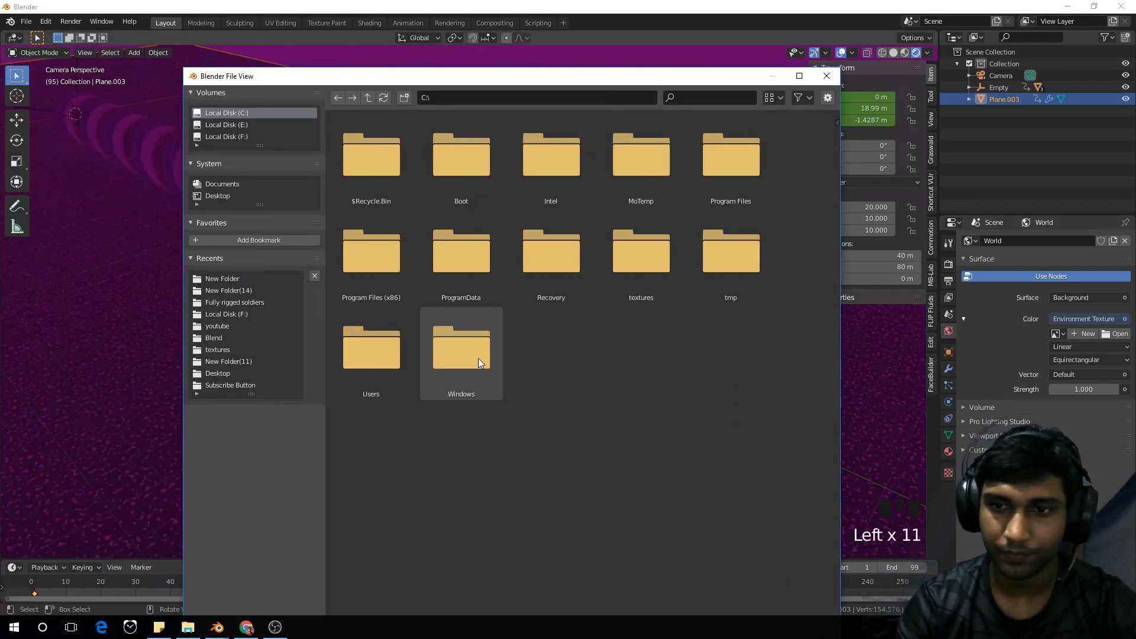
left_click(217, 349)
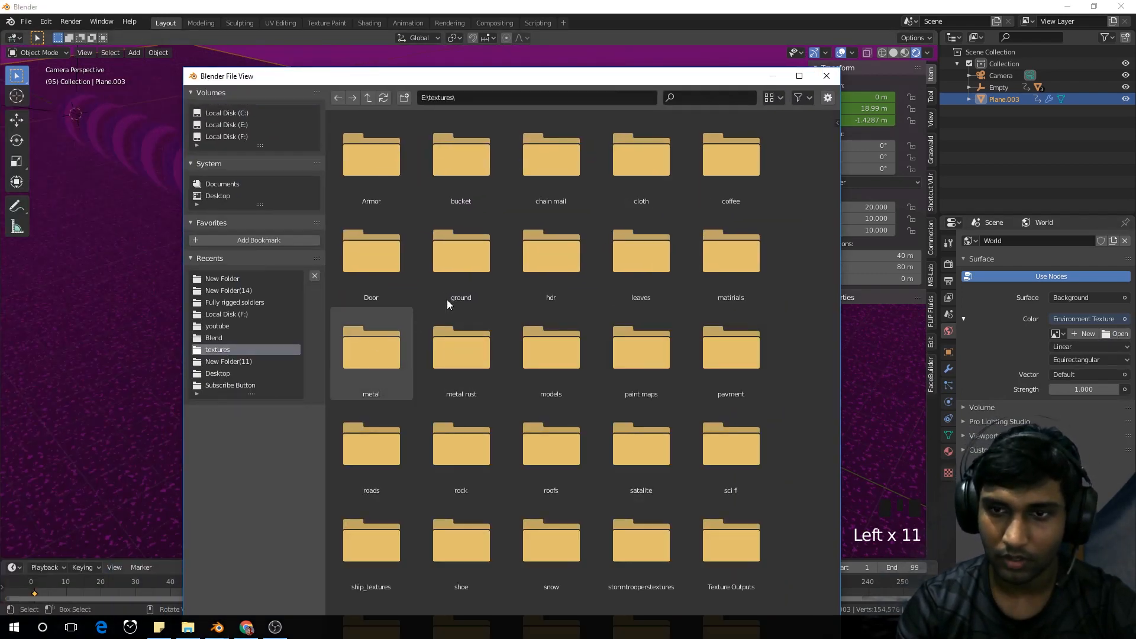
scroll(691, 381, "down", 10)
double_click(729, 362)
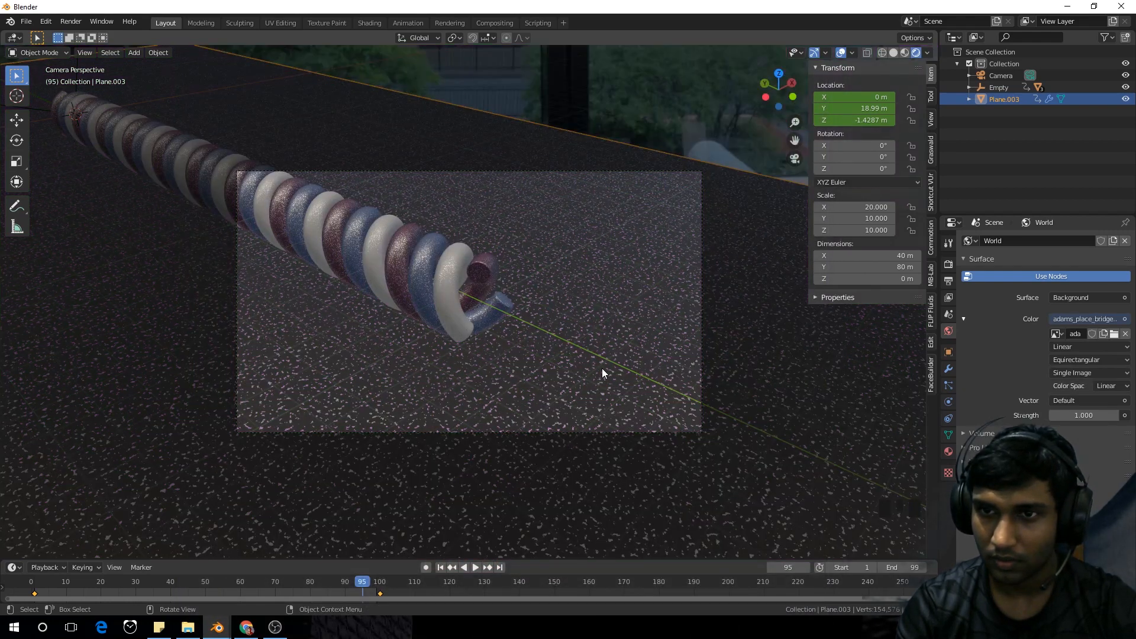
Play the animation in rendered shading to check the loop under the environment lighting
scroll(603, 371, "up", 3)
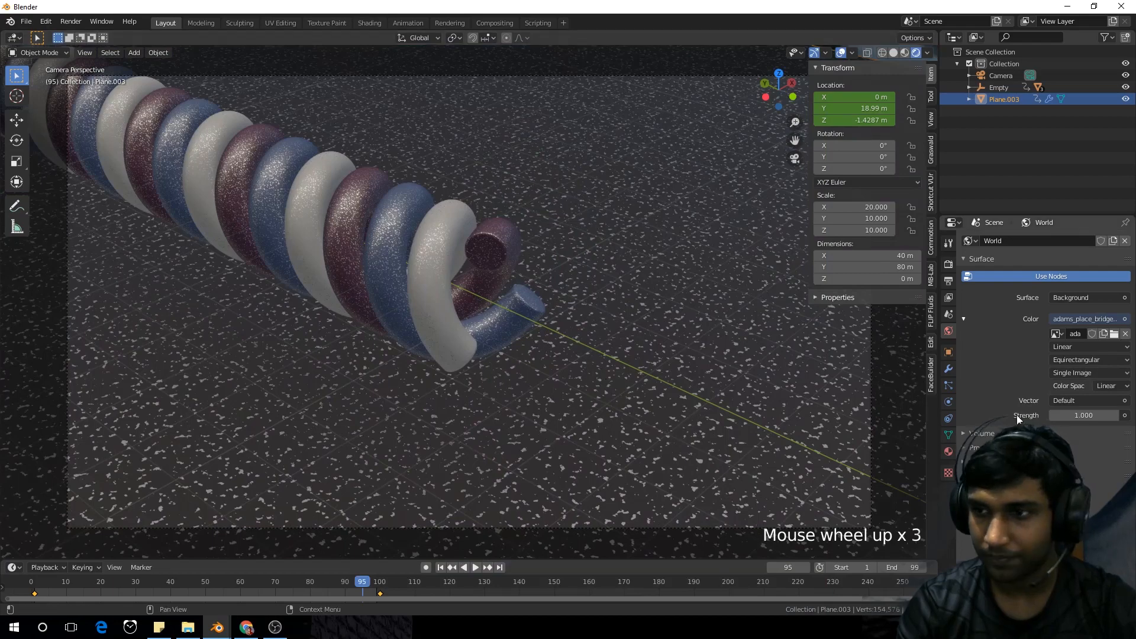
key("Left")
key("space")
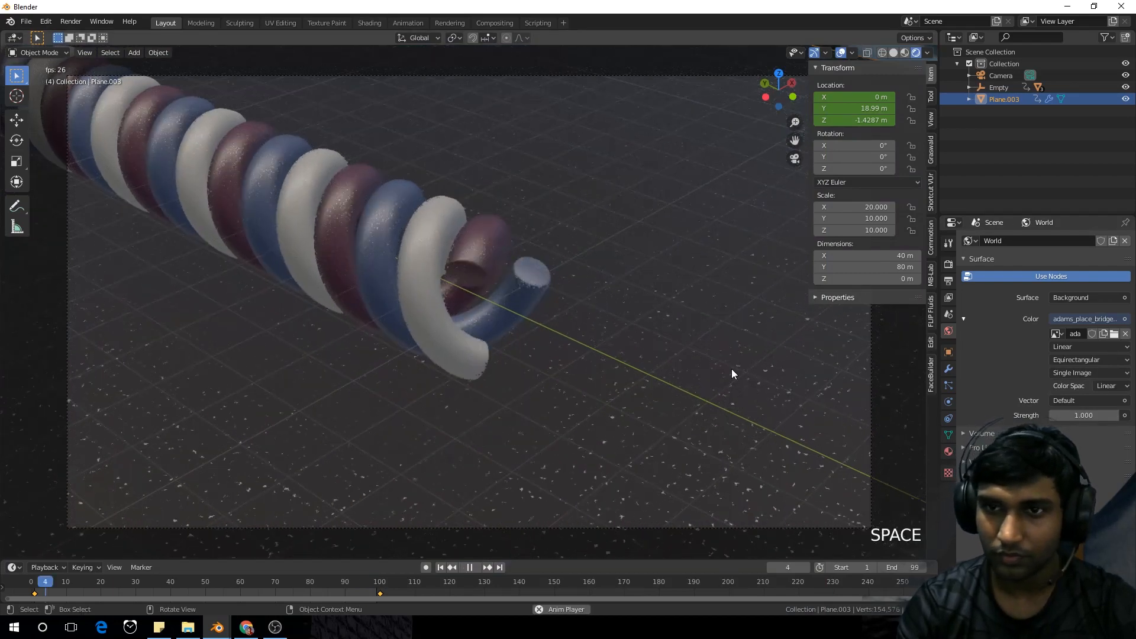
key("space")
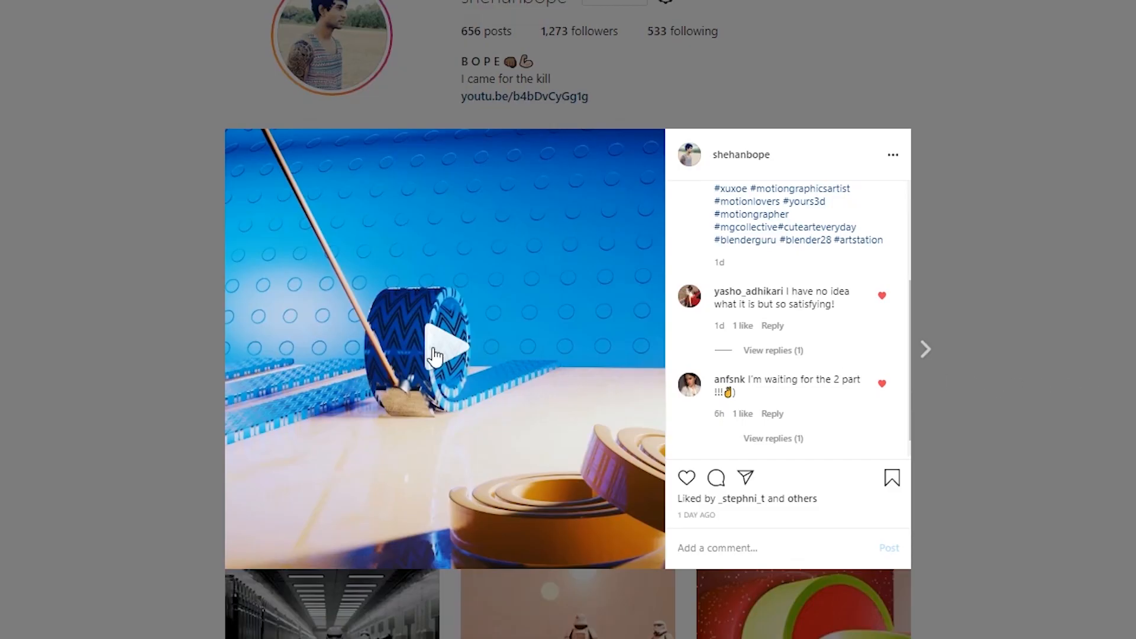
left_click(437, 354)
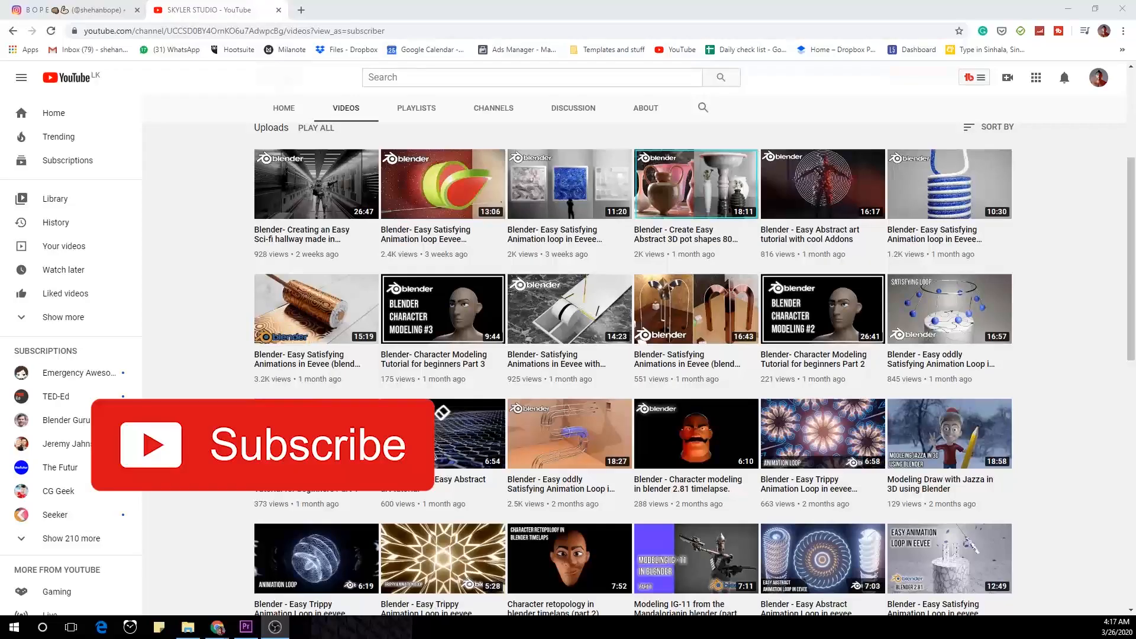
scroll(634, 412, "down", 6)
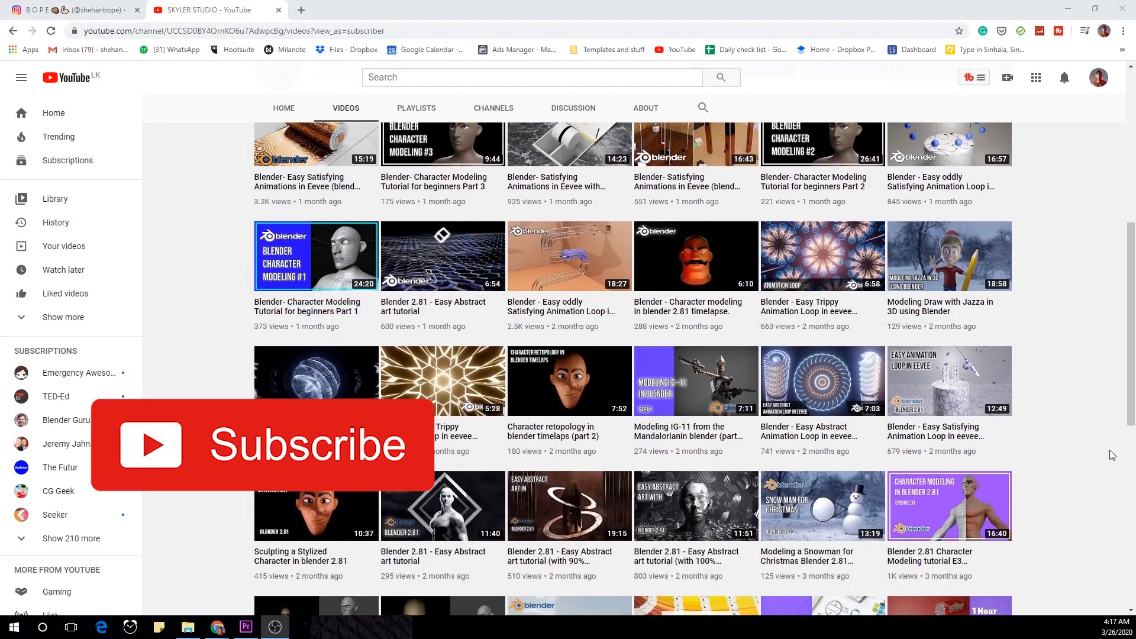
scroll(1083, 455, "up", 5)
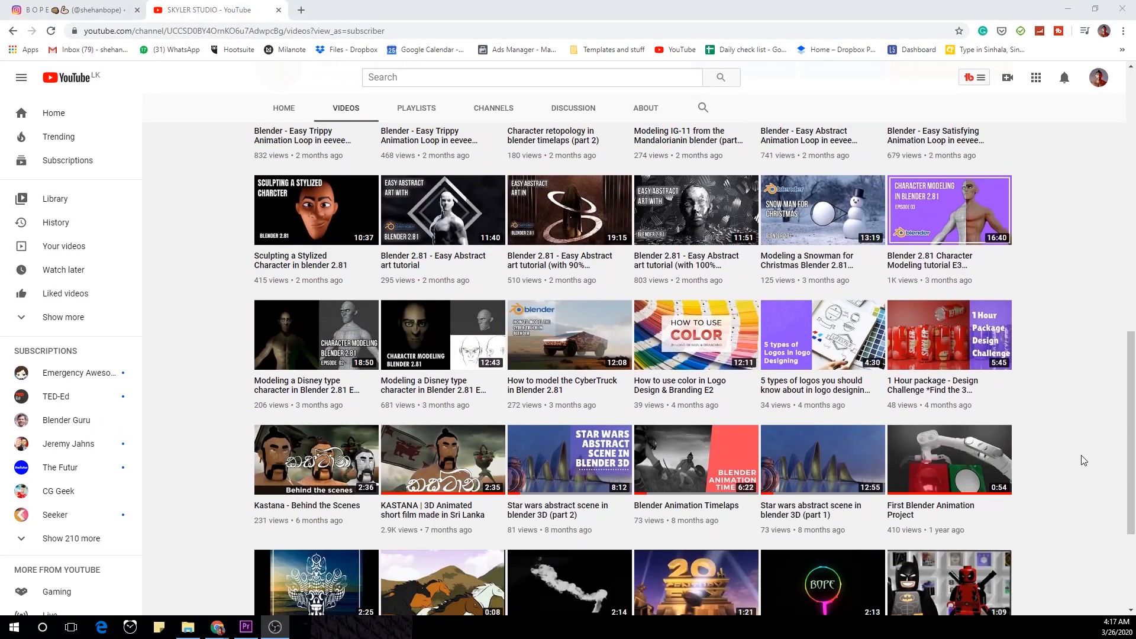
scroll(1081, 456, "up", 4)
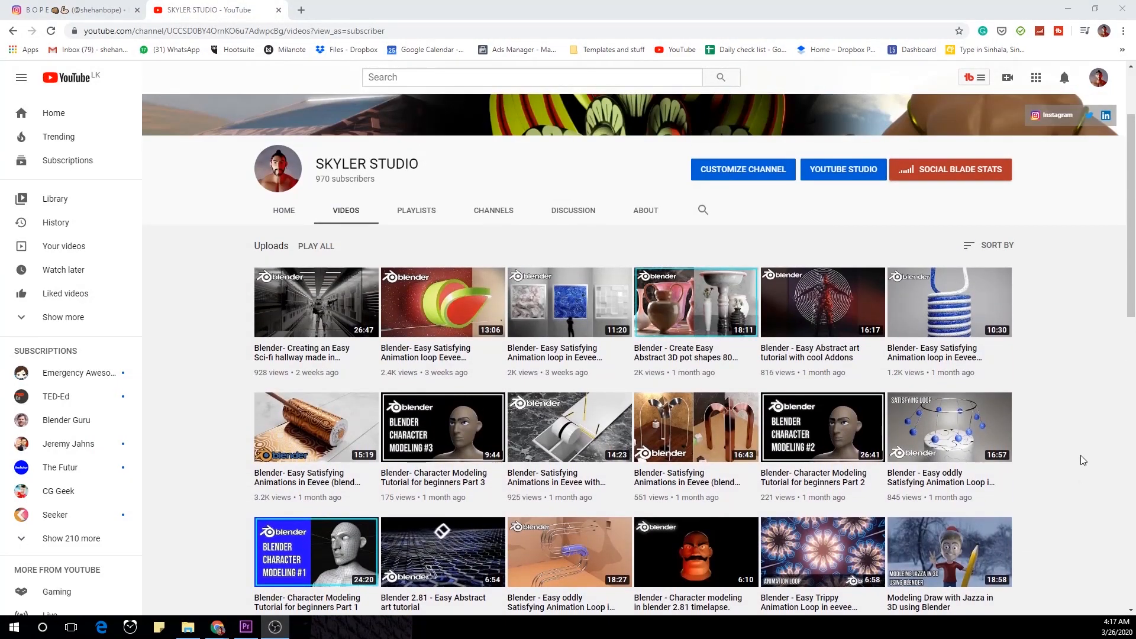